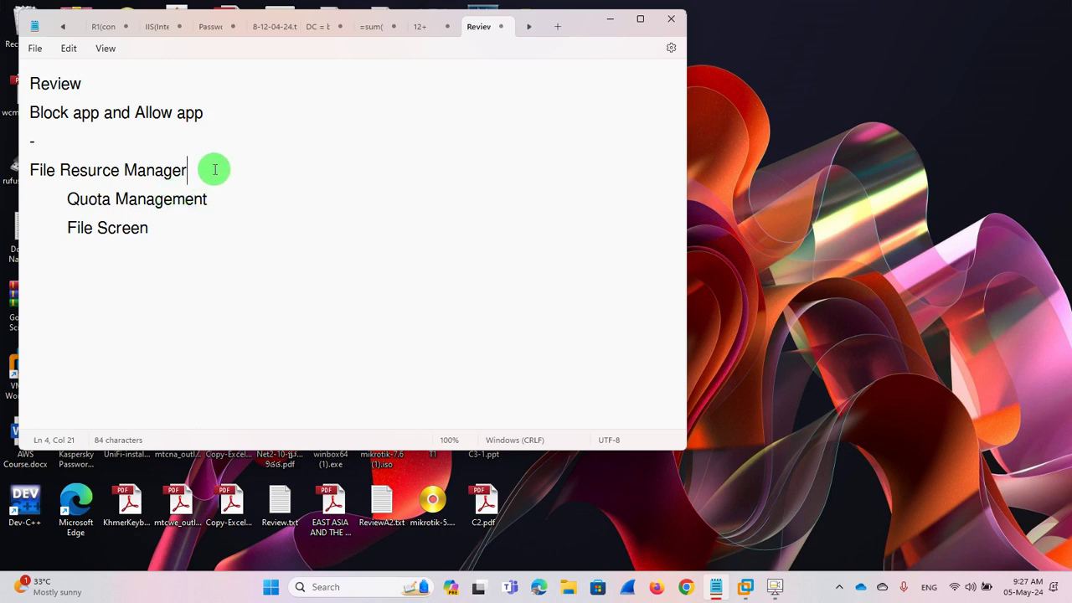
Add the lines "Install" and "Configure" beneath the "File Resurce Manager" heading in the review notes.
key("Return")
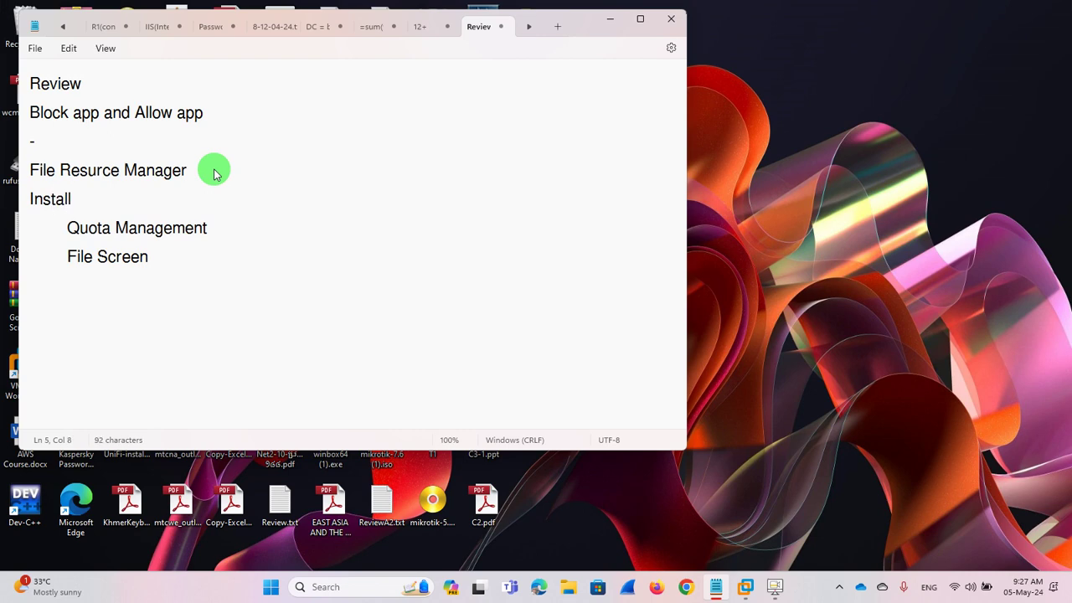
key("Return")
type("Con")
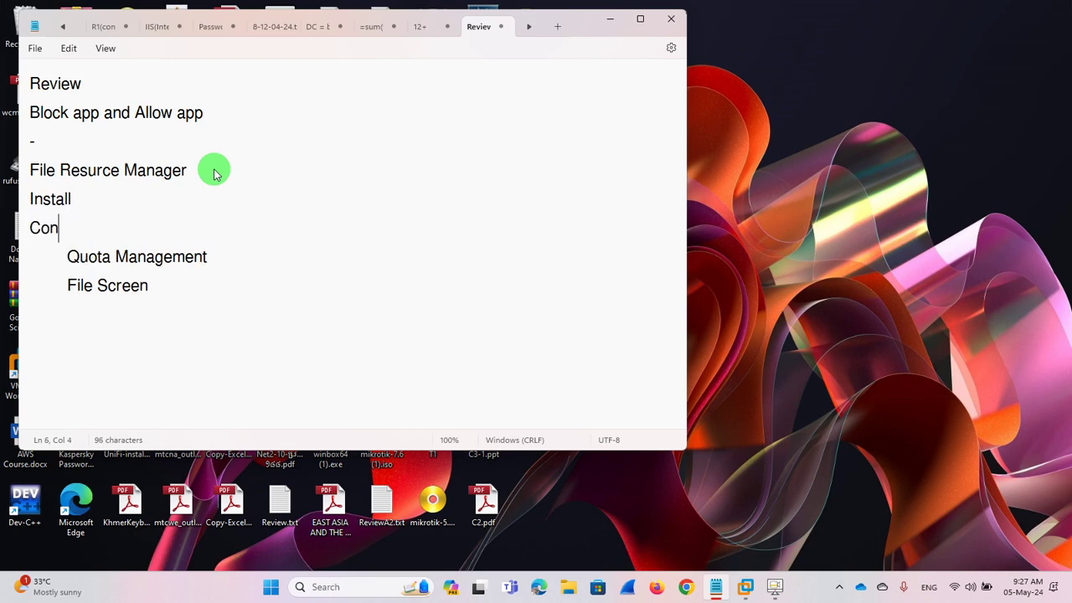
type("figure")
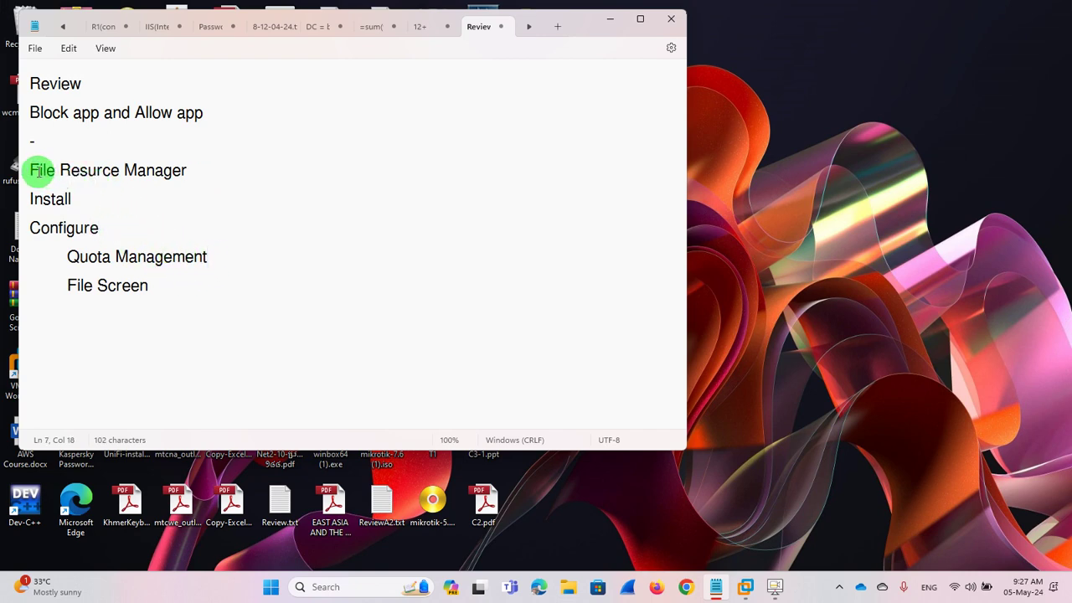
Insert the word "Server" after "File" in the "File Resurce Manager" heading of the notes.
left_click_drag(32, 172, 143, 176)
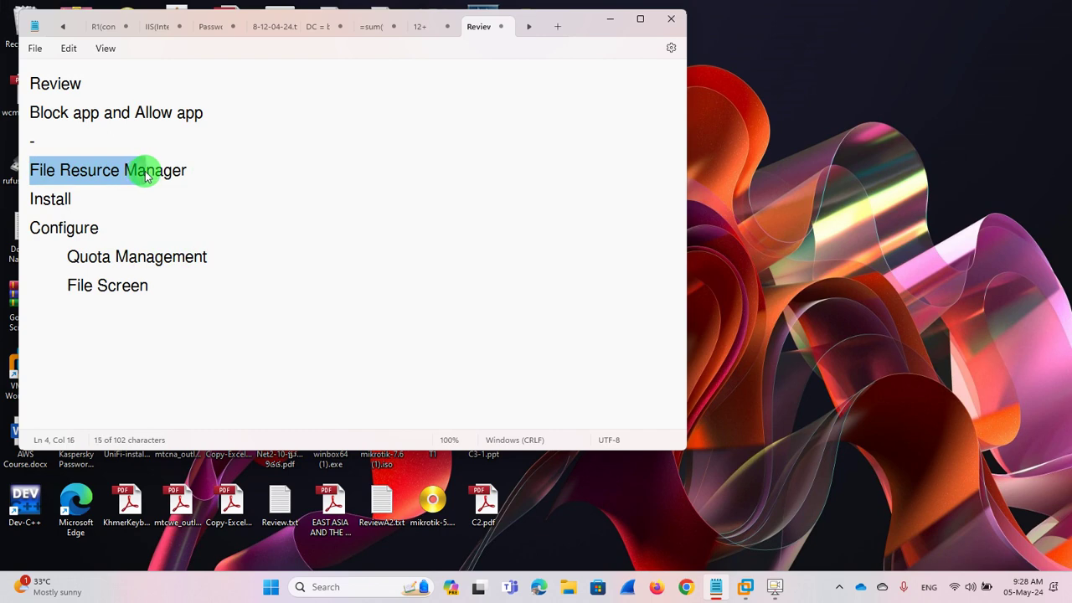
left_click(62, 170)
type("Se")
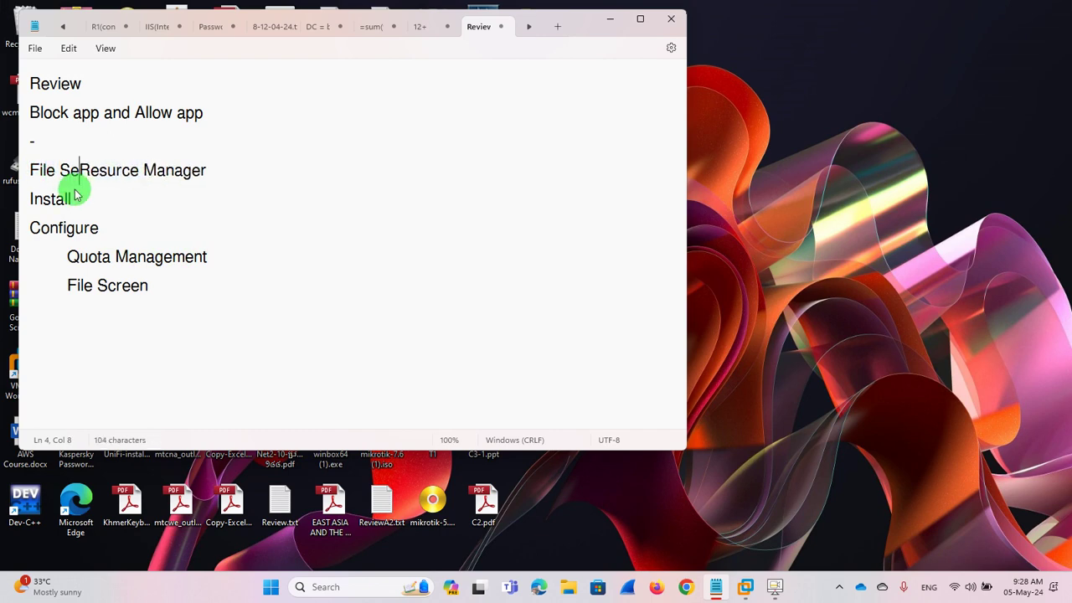
type("rver")
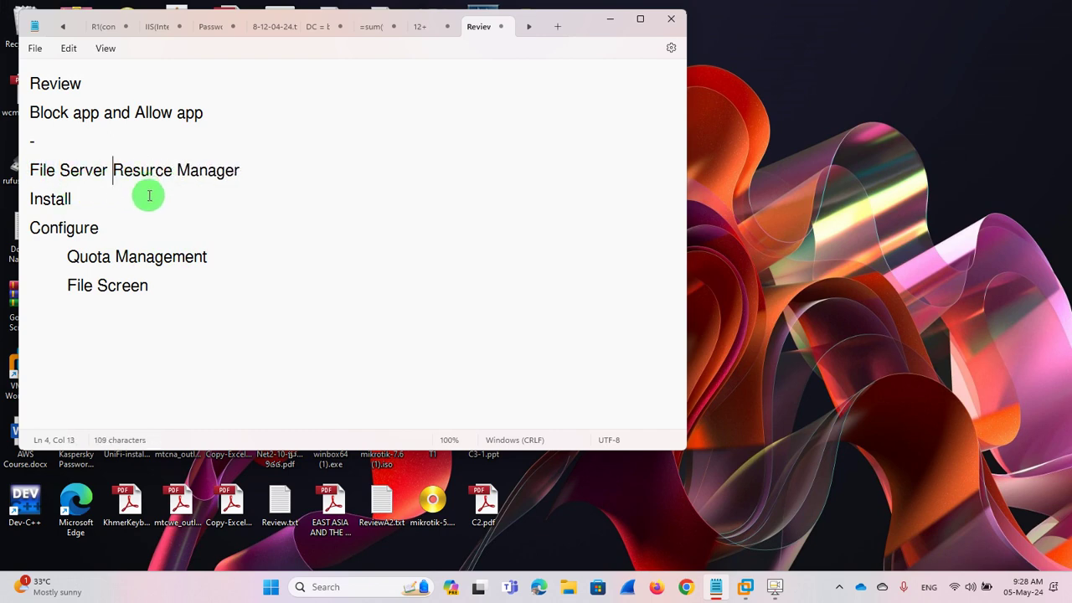
left_click(123, 226)
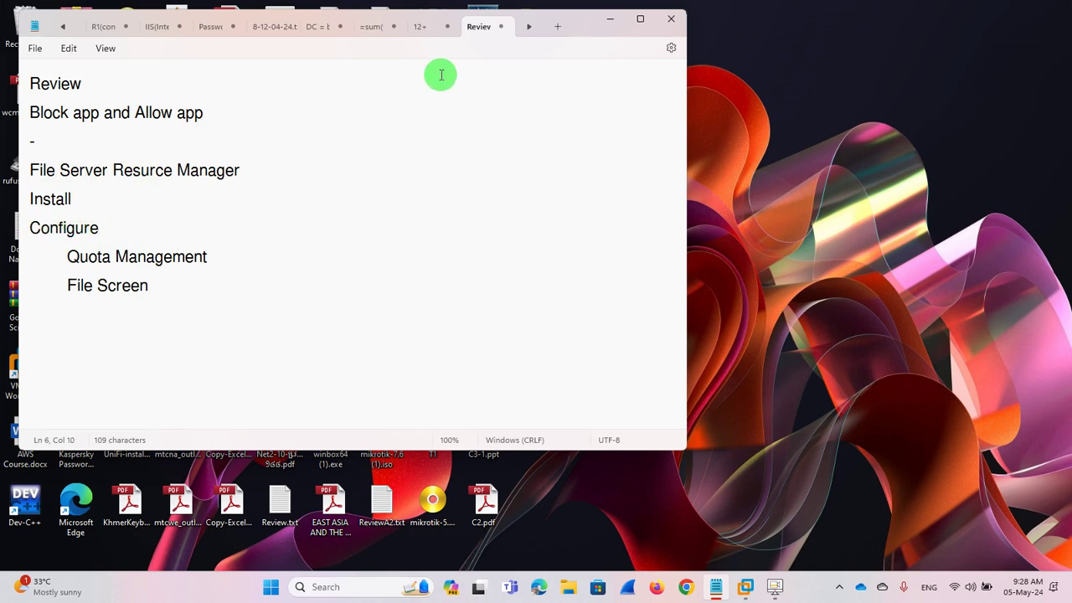
Switch to the Windows Server virtual machine and advance the Add Roles and Features Wizard to server role selection, keeping the default options.
left_click(609, 18)
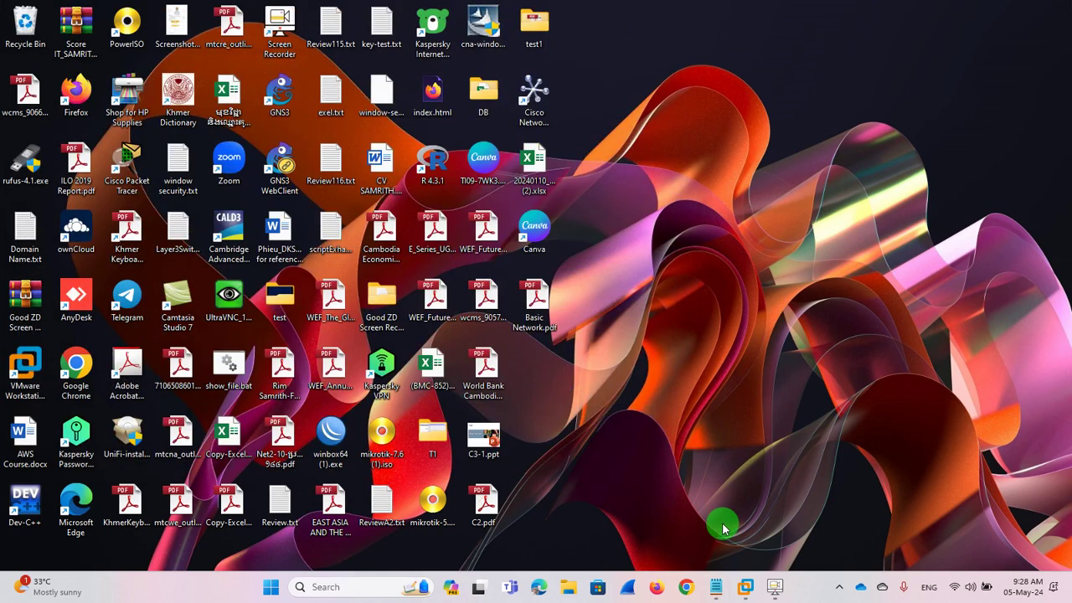
mouse_move(745, 583)
left_click(754, 492)
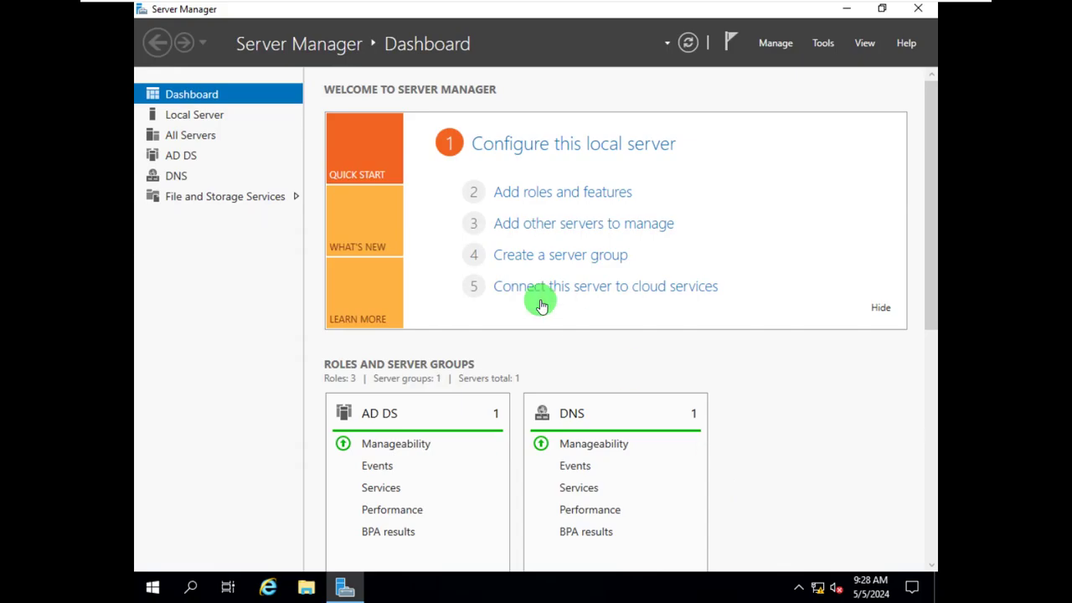
left_click(775, 46)
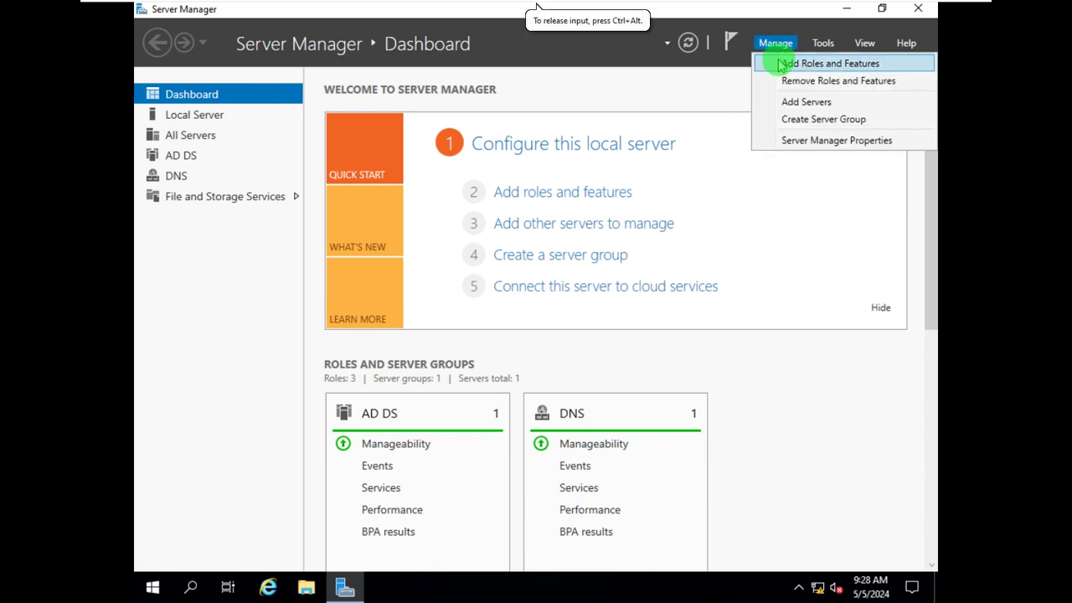
left_click(781, 64)
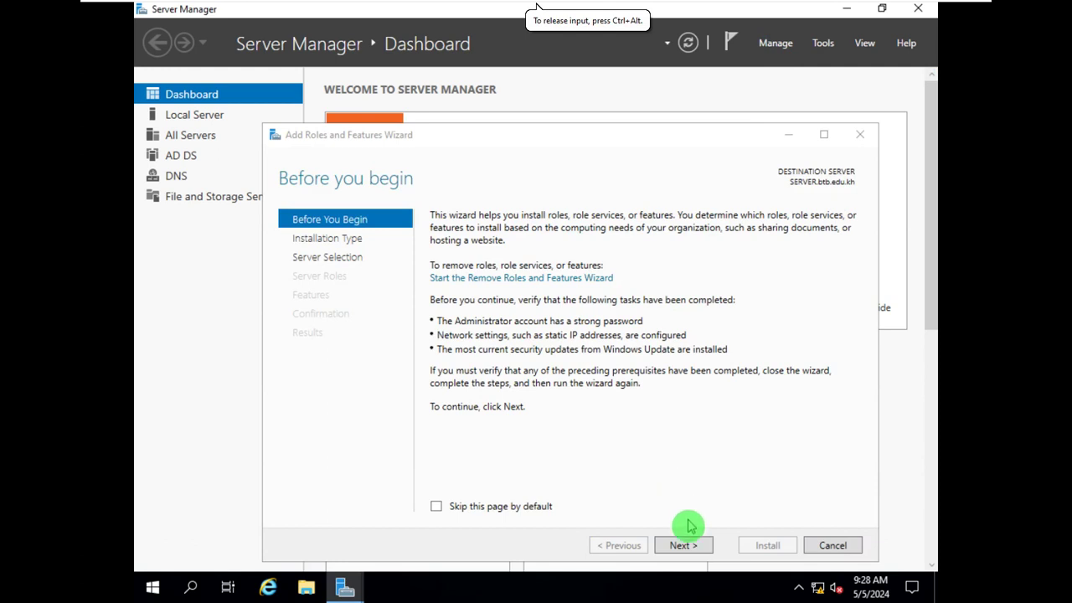
left_click(685, 545)
left_click(685, 545)
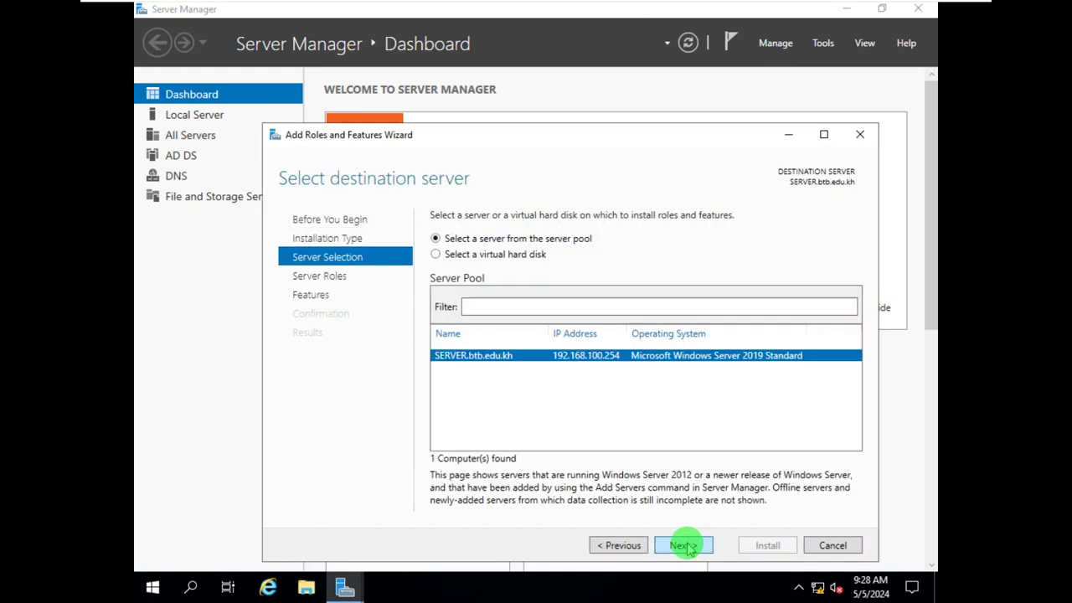
left_click(685, 545)
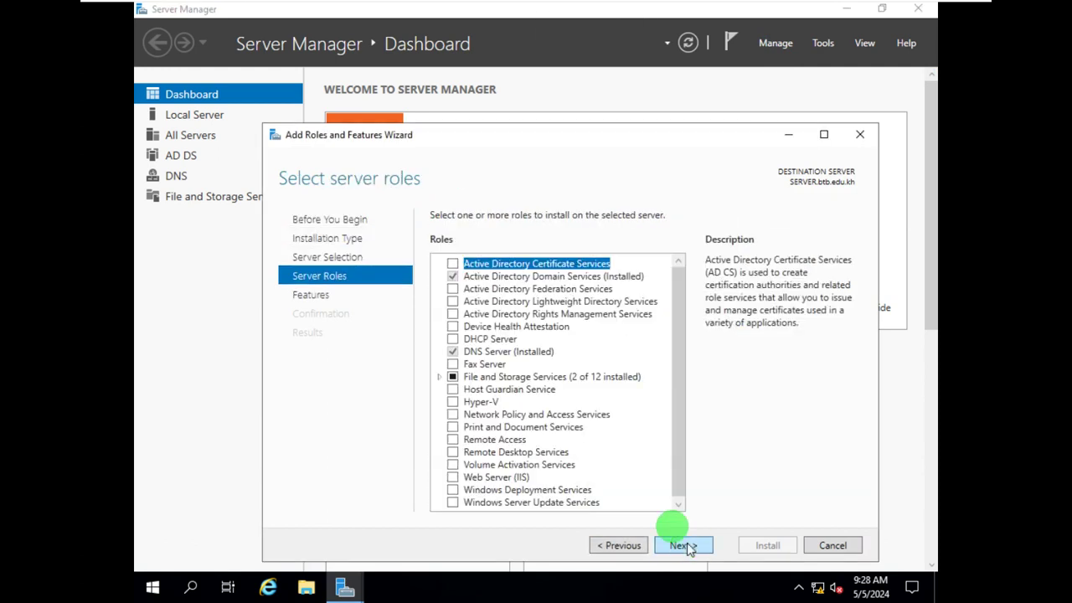
Select the File Server Resource Manager role service under File and iSCSI Services, including its required management tools.
left_click(440, 378)
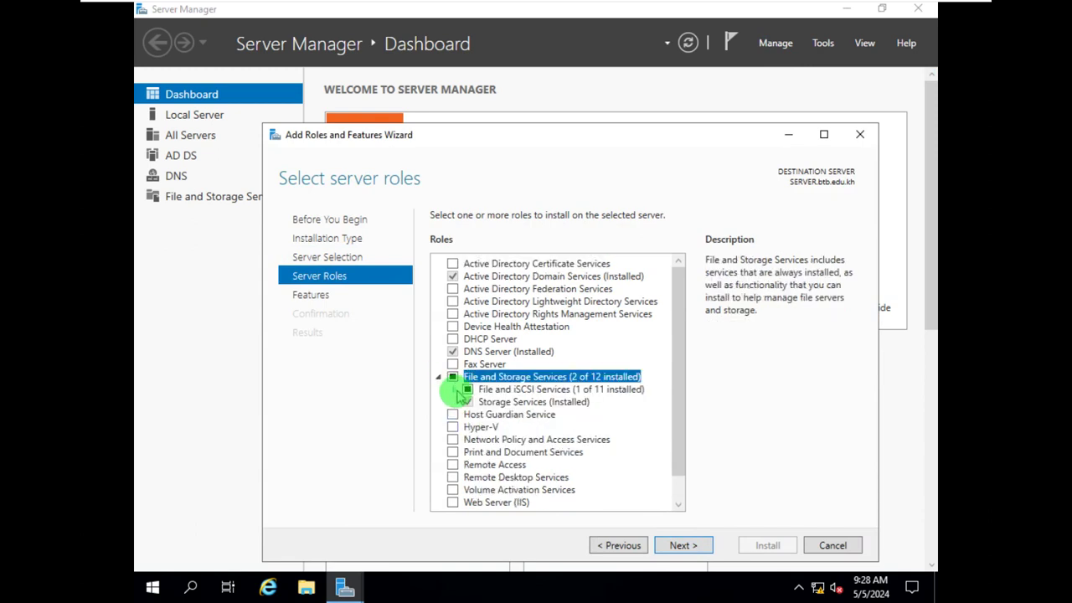
left_click(454, 391)
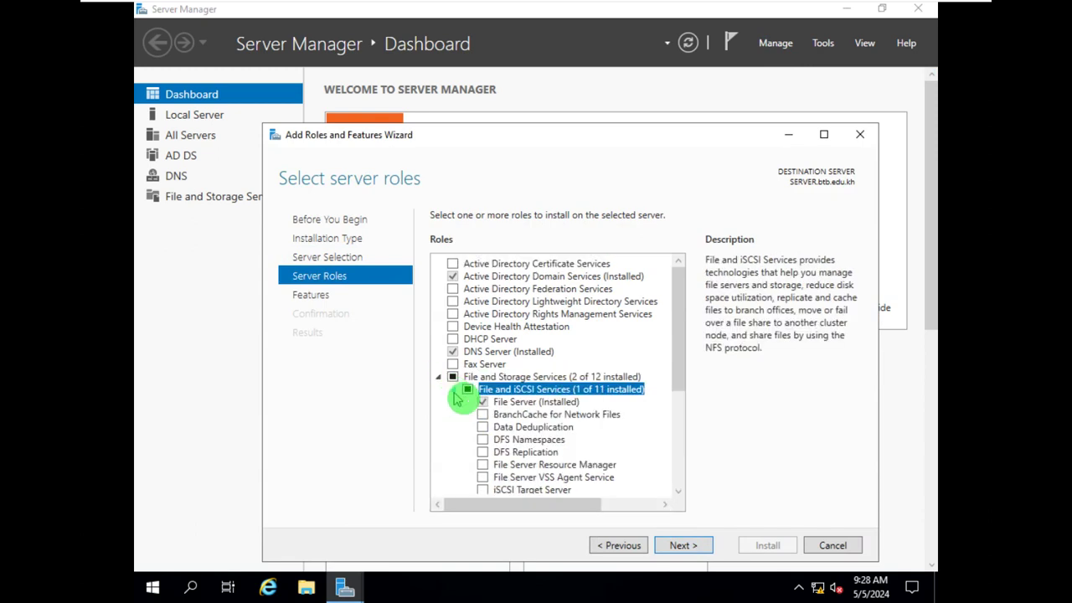
left_click(482, 466)
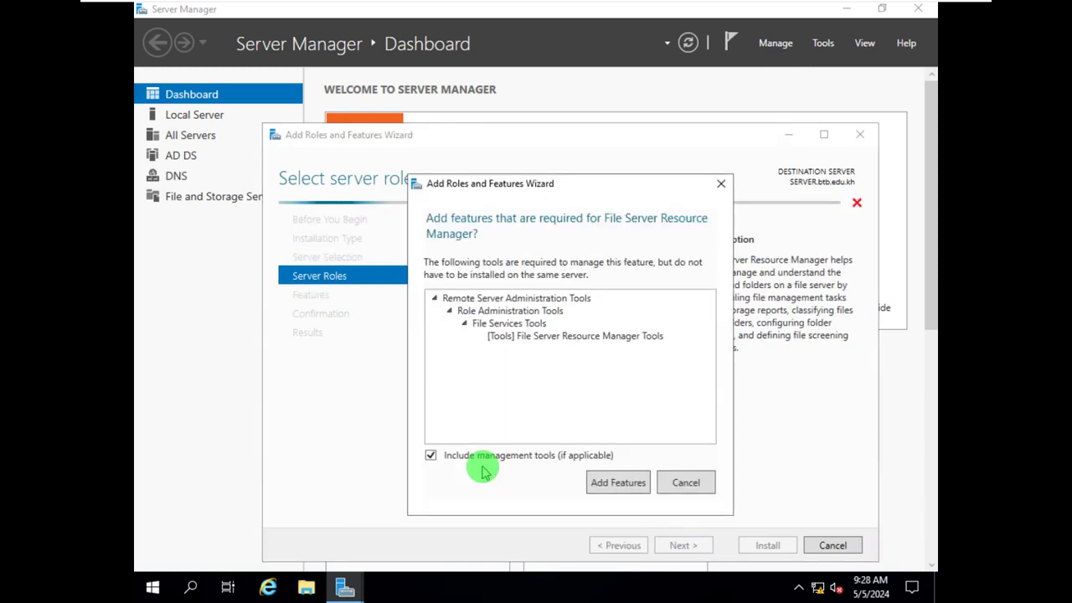
left_click(599, 481)
Install File Server Resource Manager without selecting any further features, and close the wizard once installation ends.
left_click(681, 546)
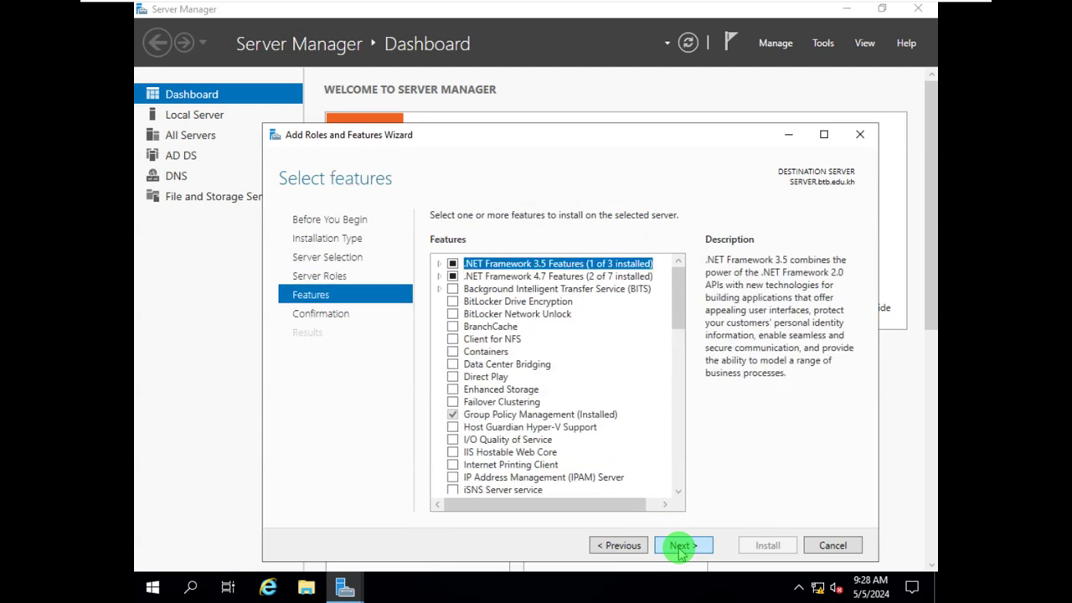
left_click(680, 548)
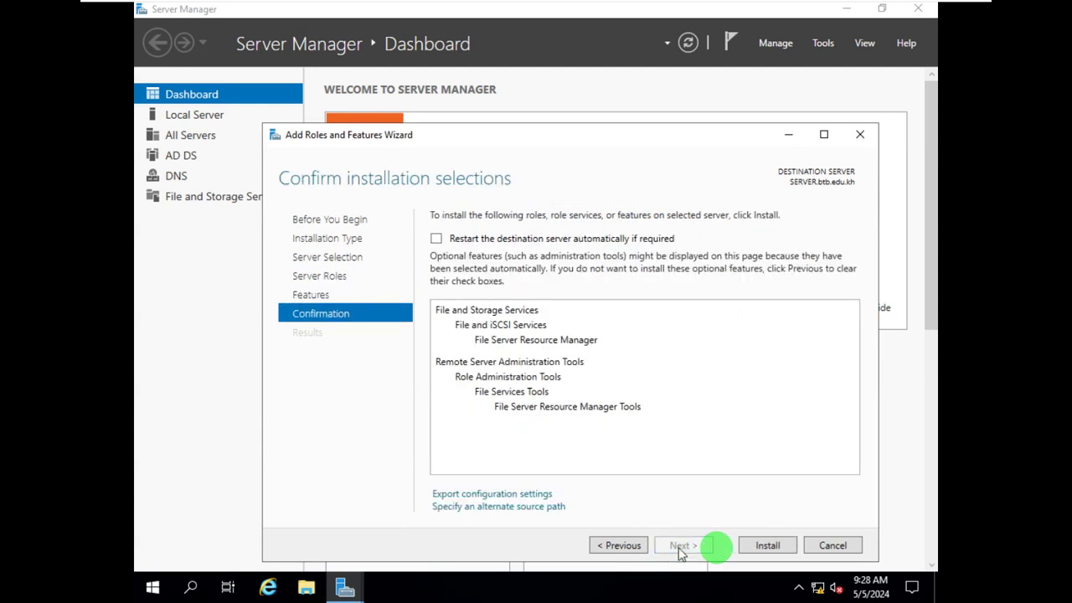
left_click(767, 545)
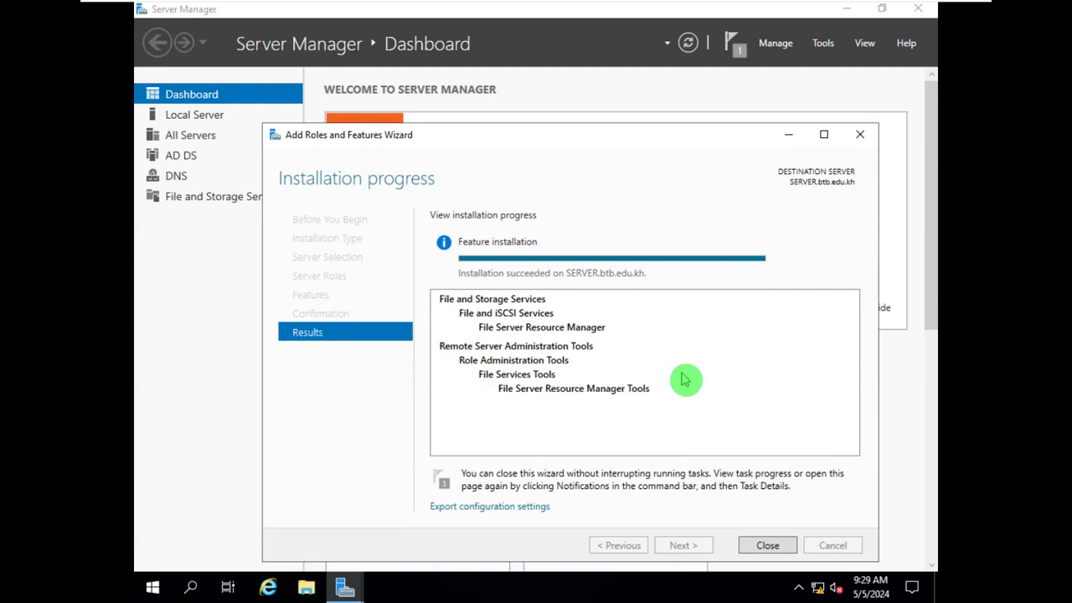
left_click(767, 545)
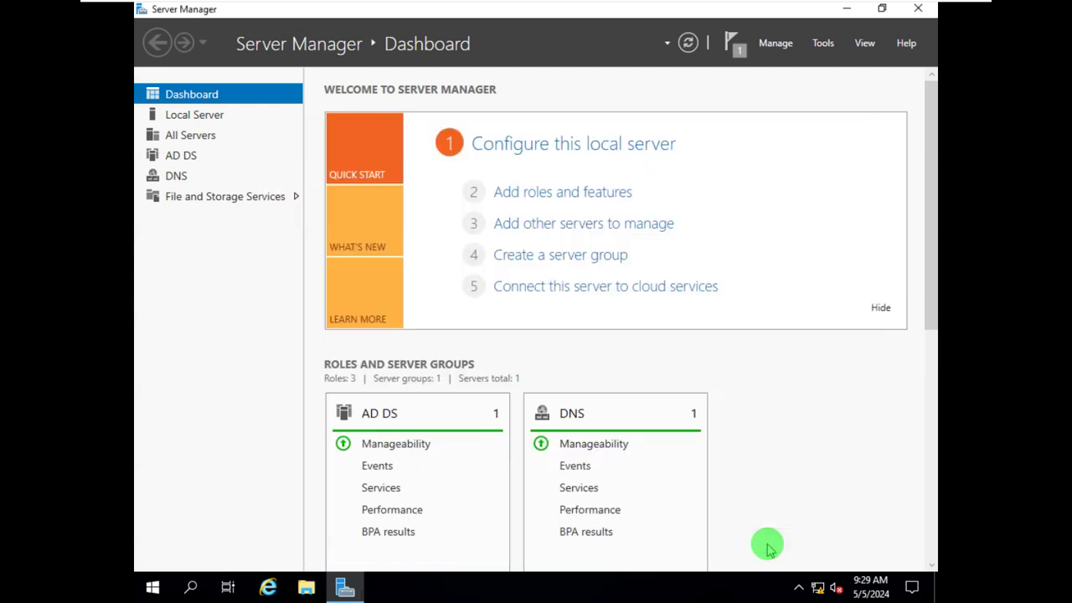
left_click(822, 43)
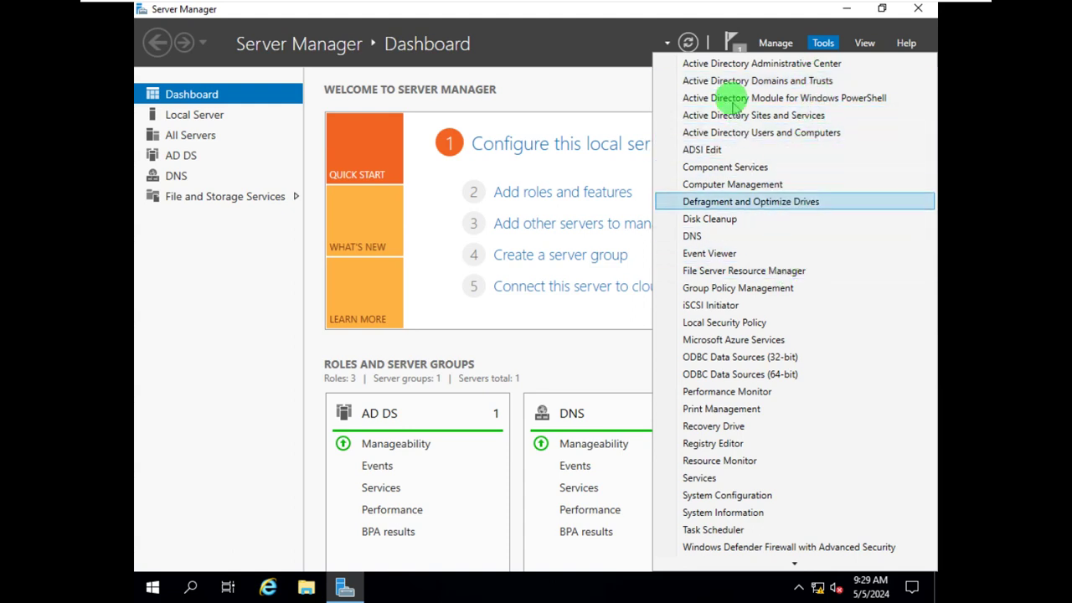
left_click(663, 14)
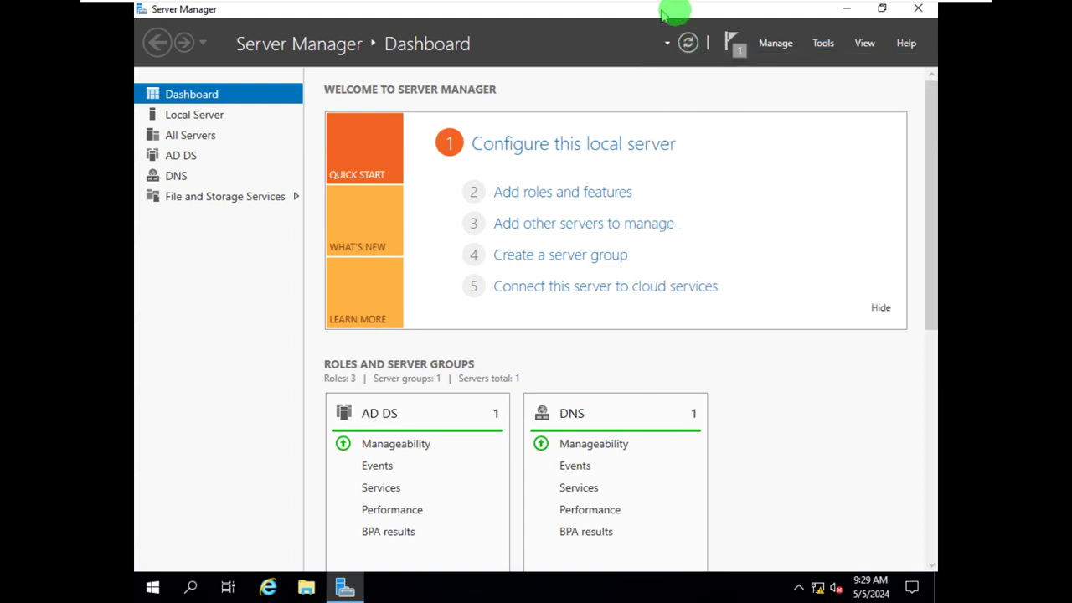
Open the sharing properties of the soft folder on the data (E:) drive in File Explorer.
left_click(845, 8)
left_click(306, 587)
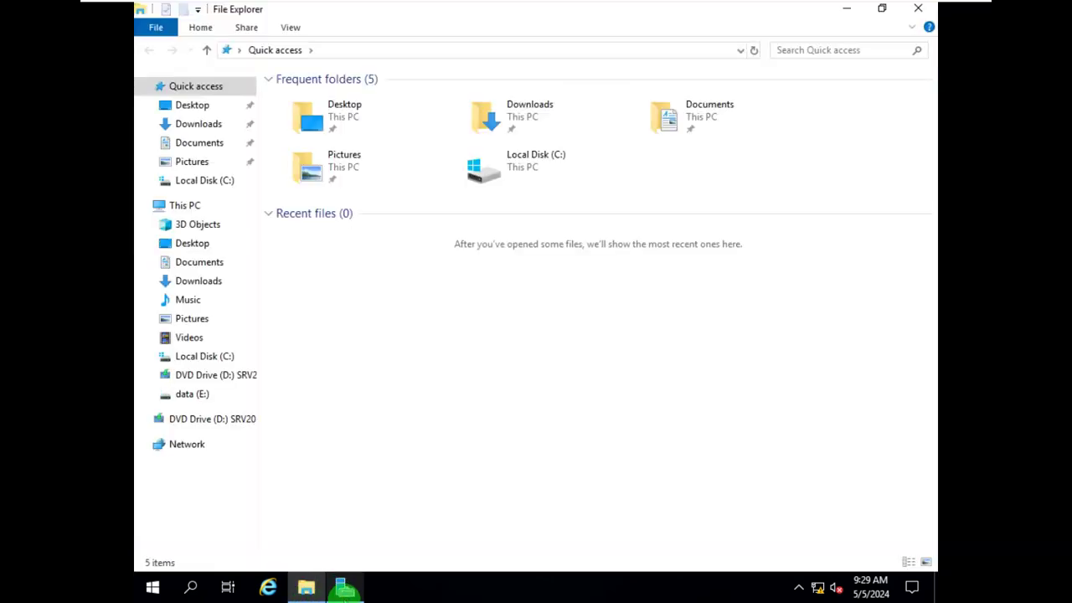
left_click(211, 398)
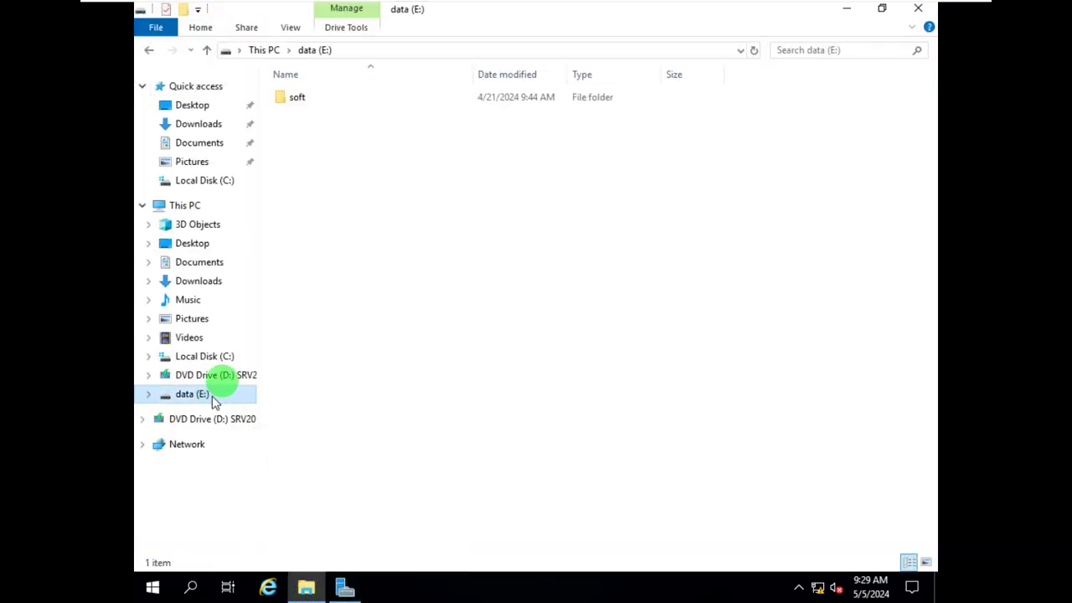
left_click(317, 107)
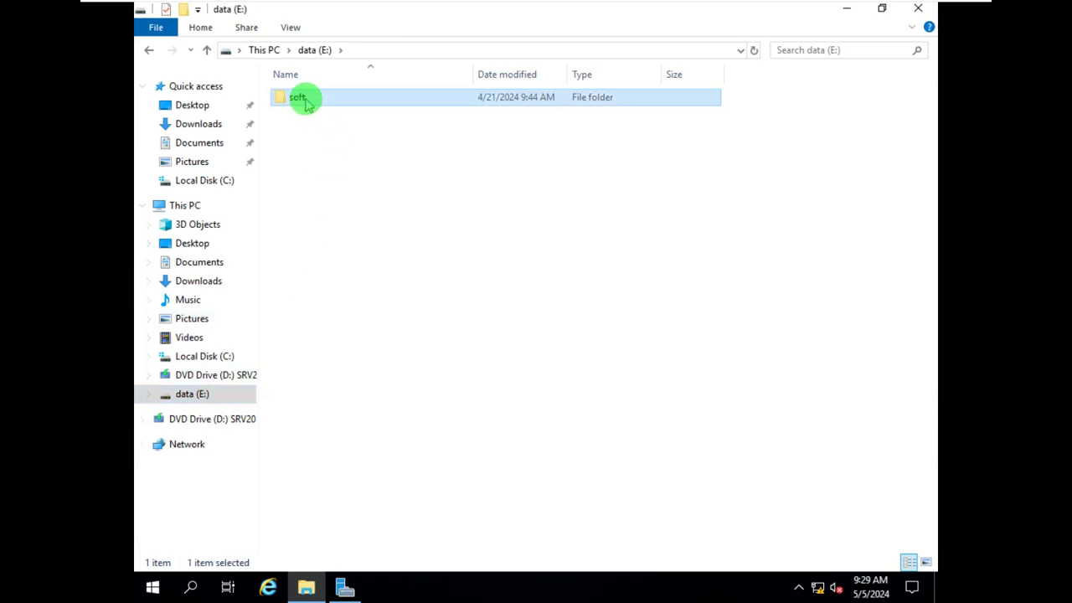
right_click(305, 98)
left_click(388, 362)
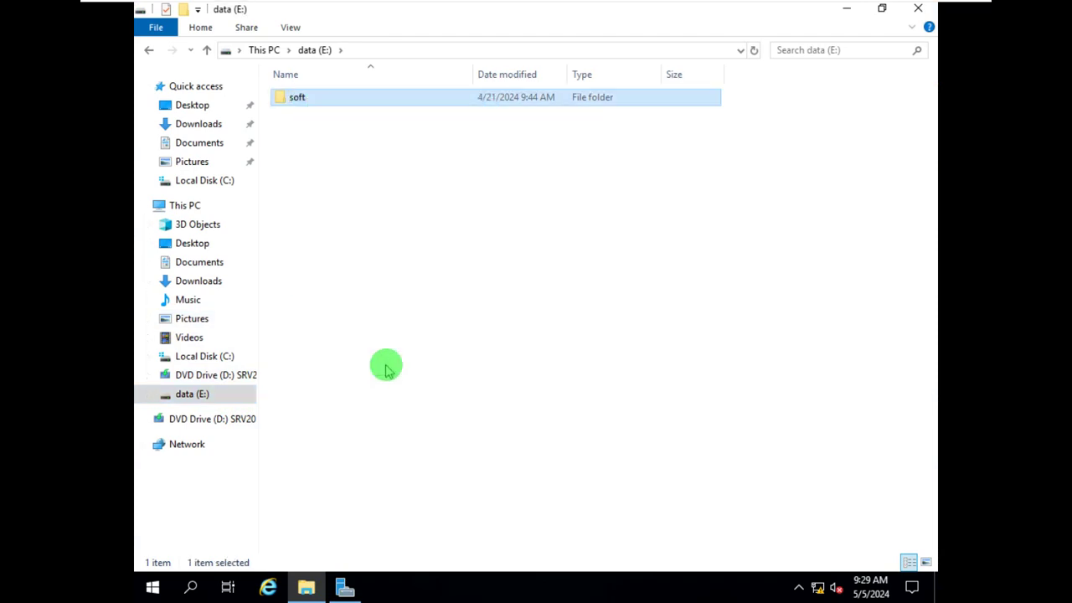
left_click(453, 153)
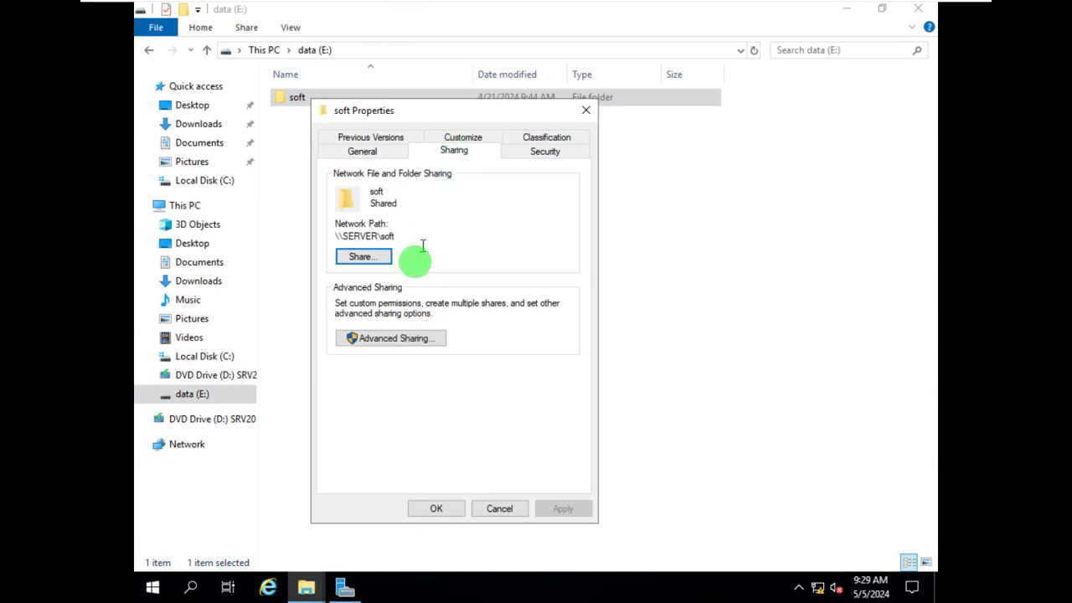
Check the soft folder's advanced sharing settings and its share permissions for Everyone, and close its properties.
left_click(384, 339)
left_click(375, 351)
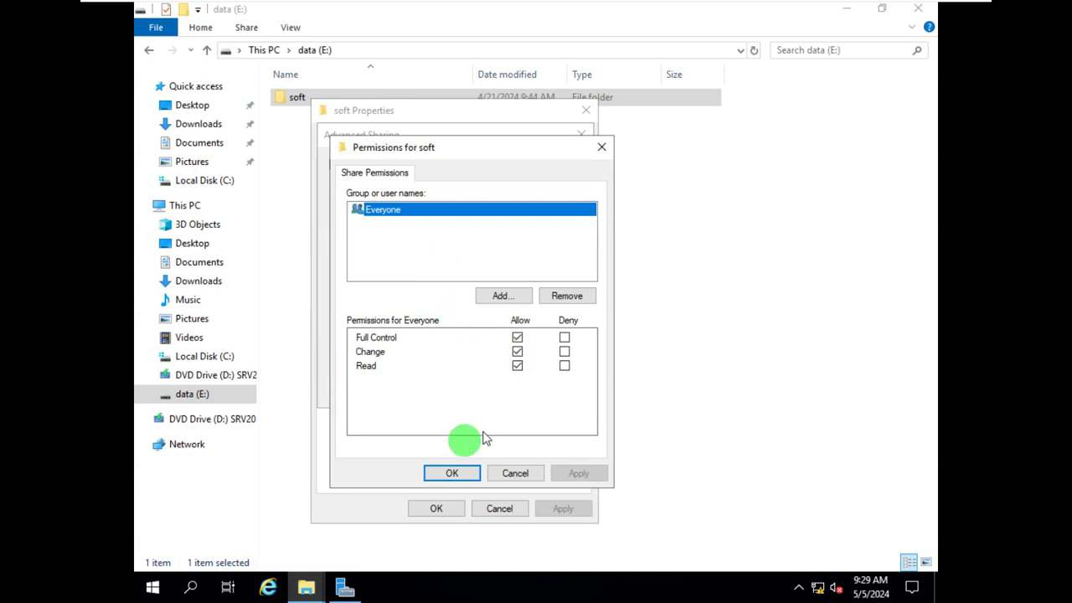
left_click(450, 474)
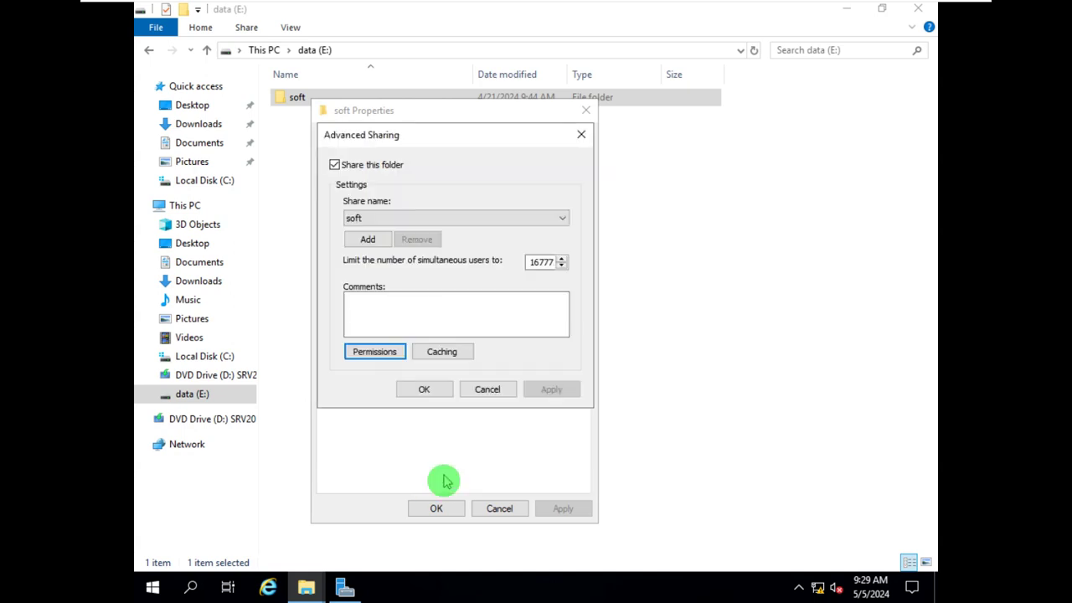
left_click(426, 389)
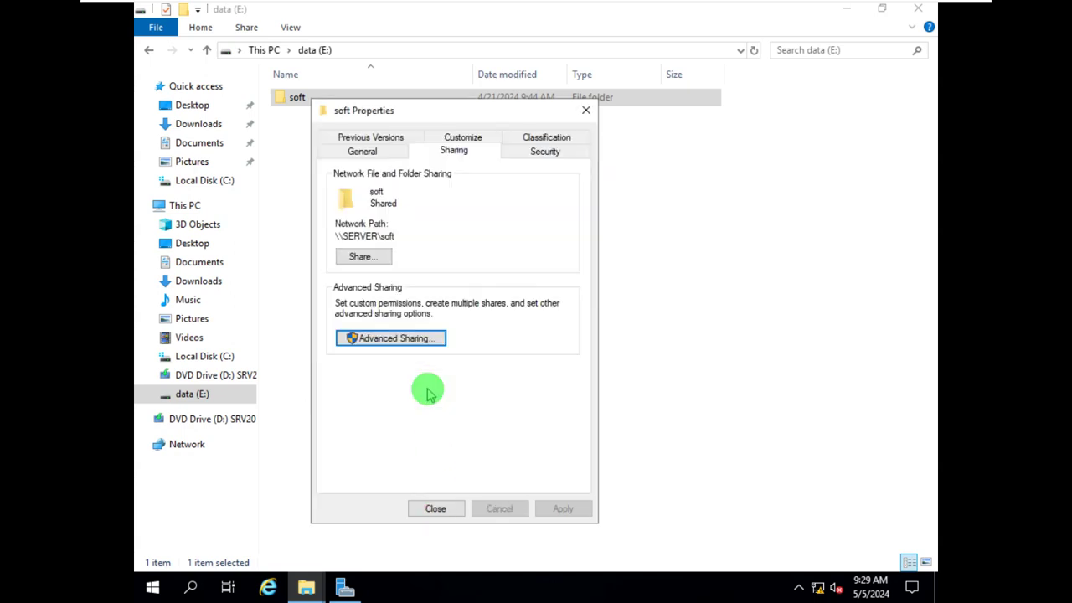
left_click(434, 507)
Open the properties of user u1 from the IT013 unit in Active Directory Users and Computers.
left_click(345, 590)
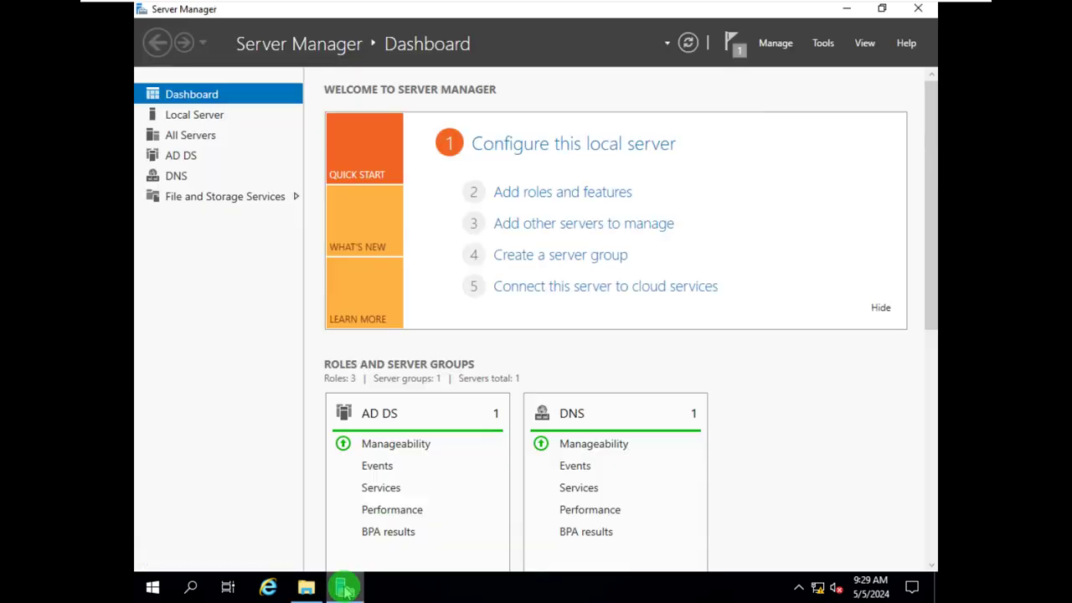
left_click(822, 43)
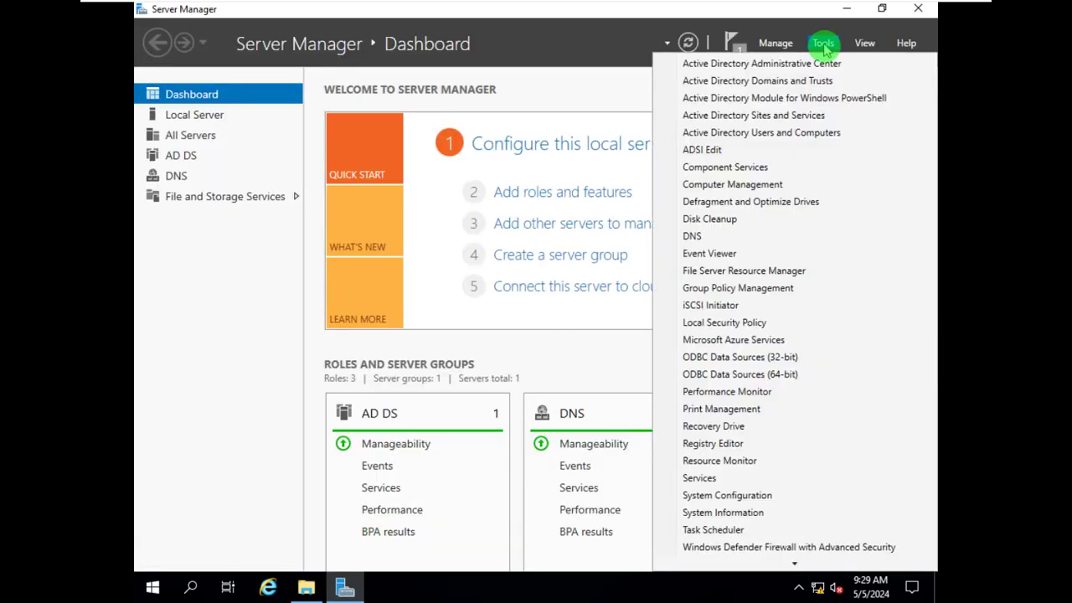
left_click(809, 132)
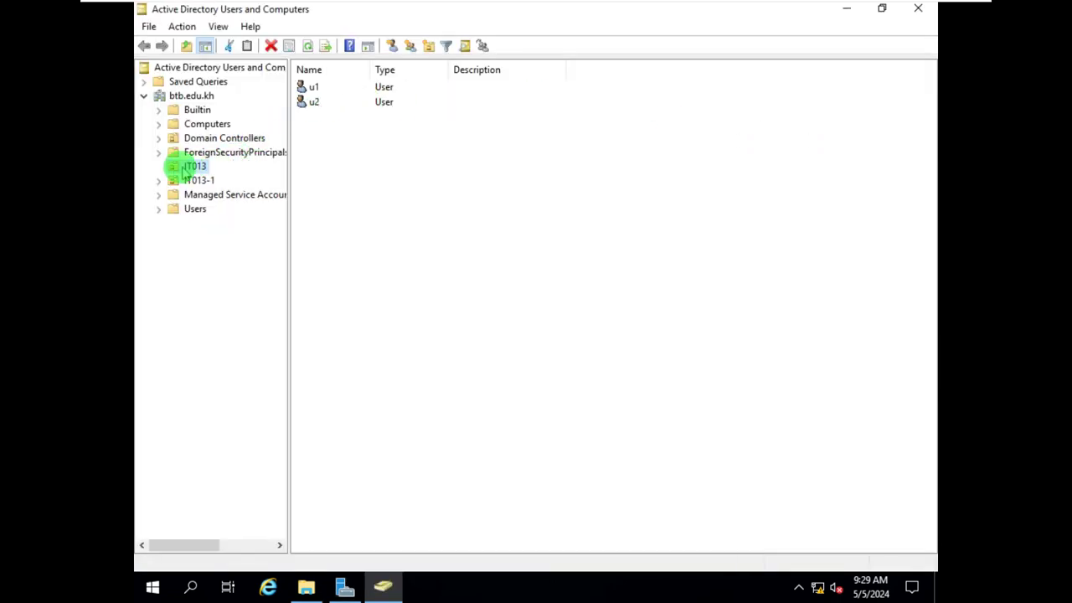
left_click(310, 91)
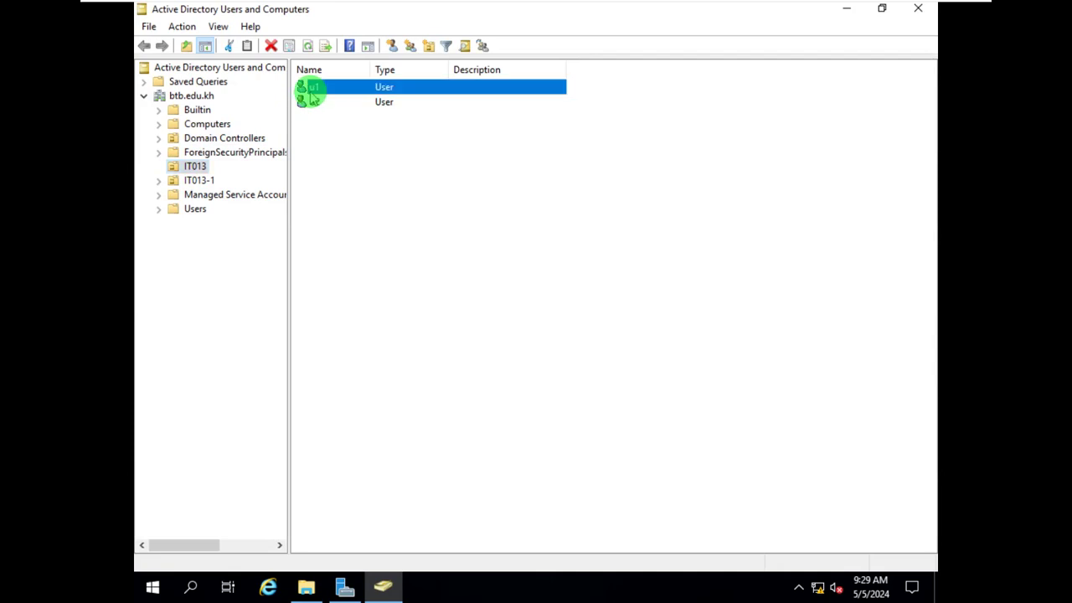
double_click(311, 92)
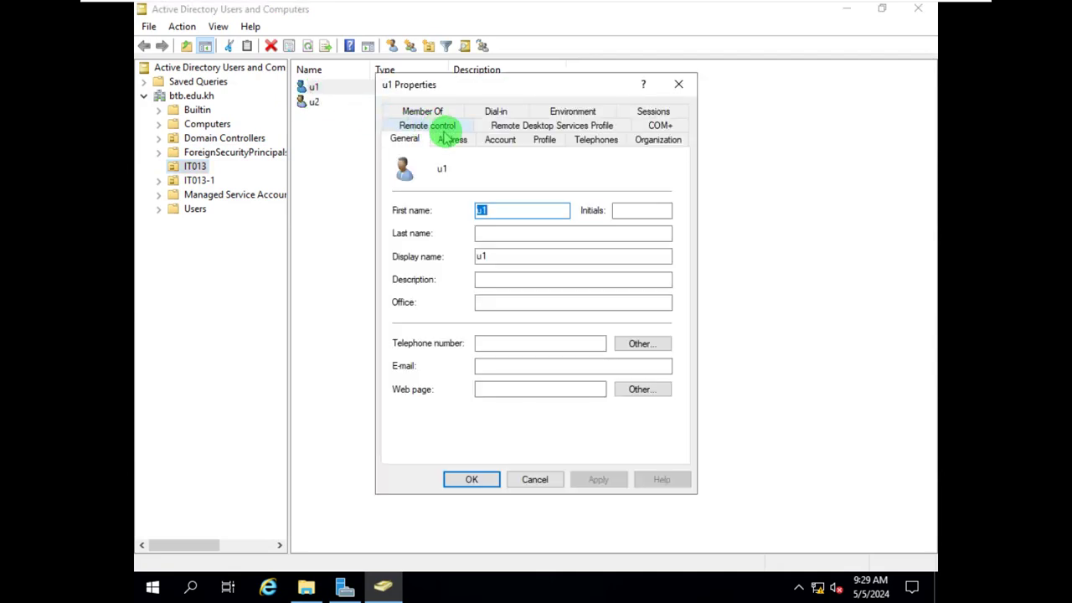
Check the home folder mapping of drive Z: to \\btb.edu.kh.\soft in u1's profile settings, and close the properties.
left_click(543, 141)
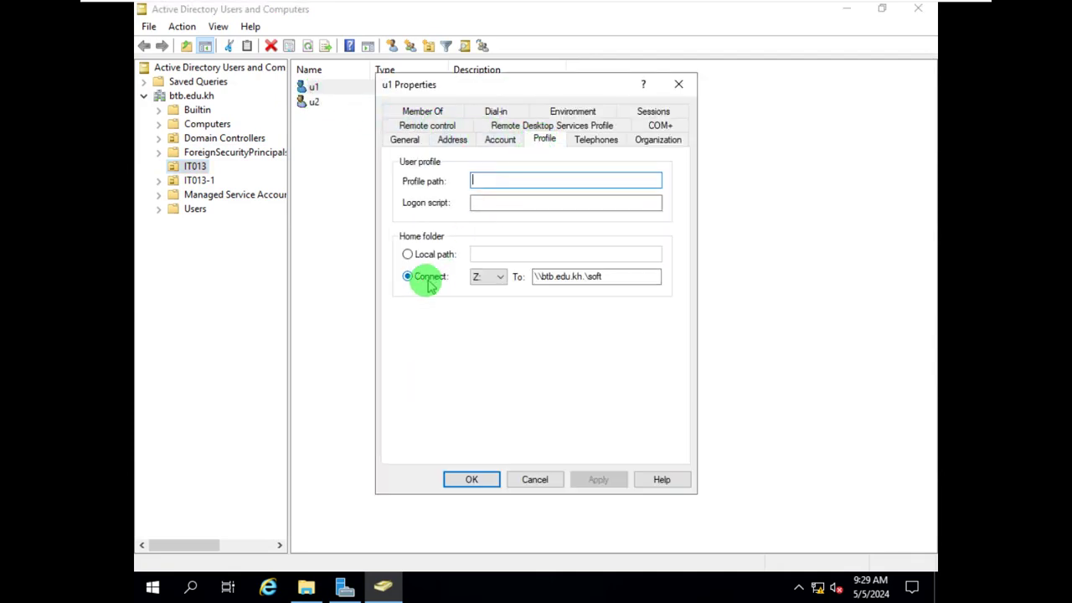
left_click(499, 279)
left_click(503, 279)
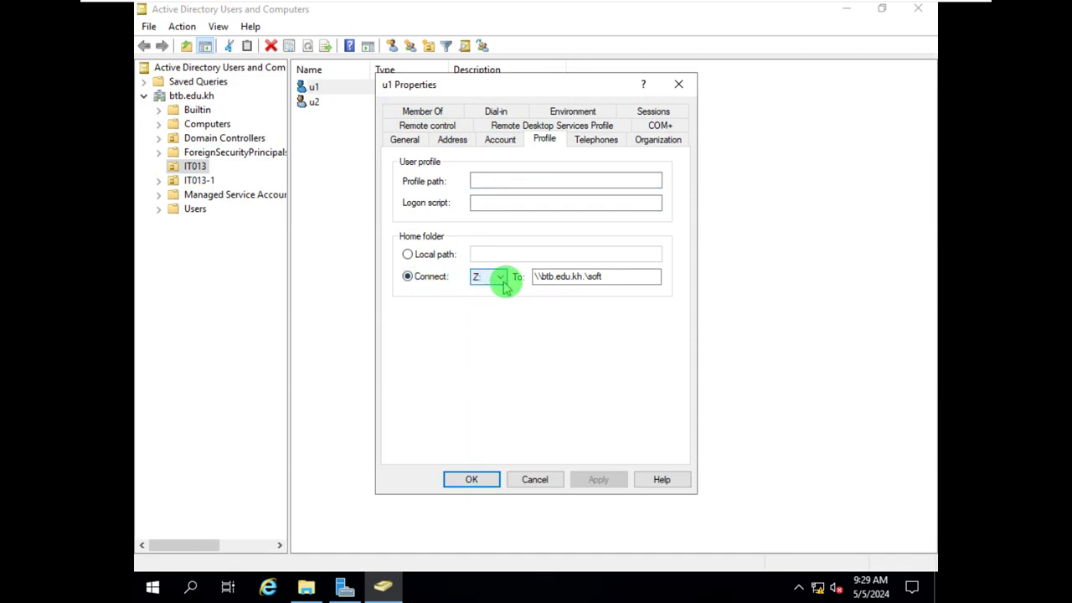
left_click(574, 285)
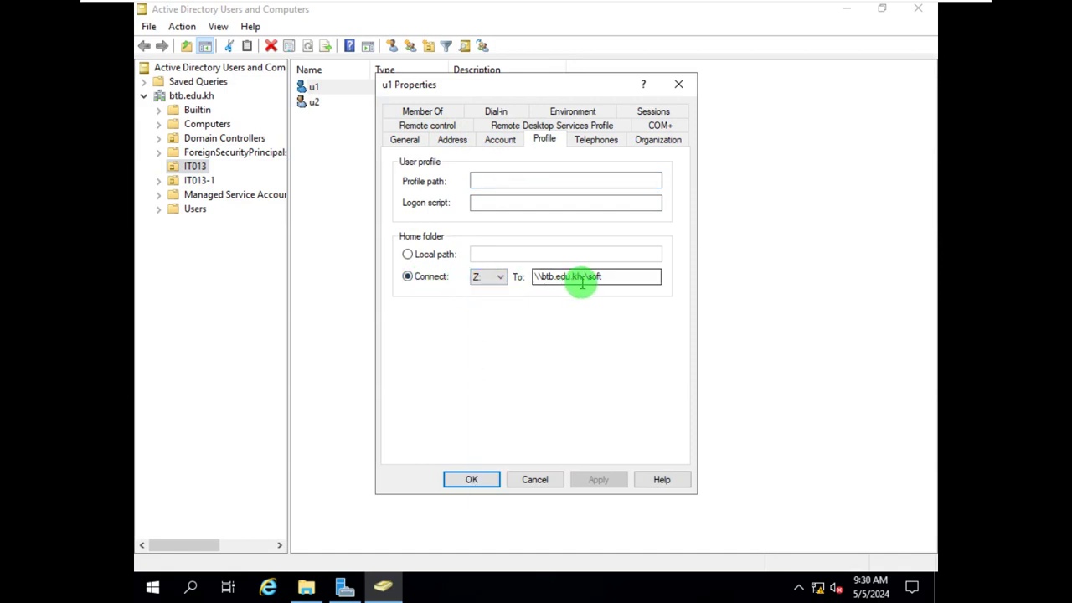
double_click(593, 277)
left_click(618, 277)
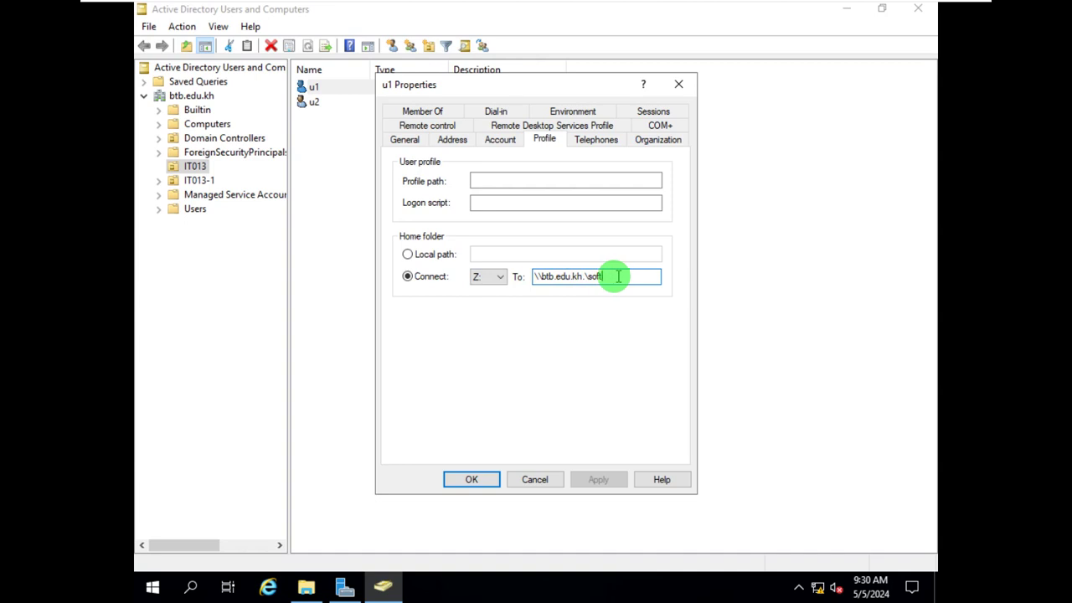
left_click_drag(618, 277, 514, 277)
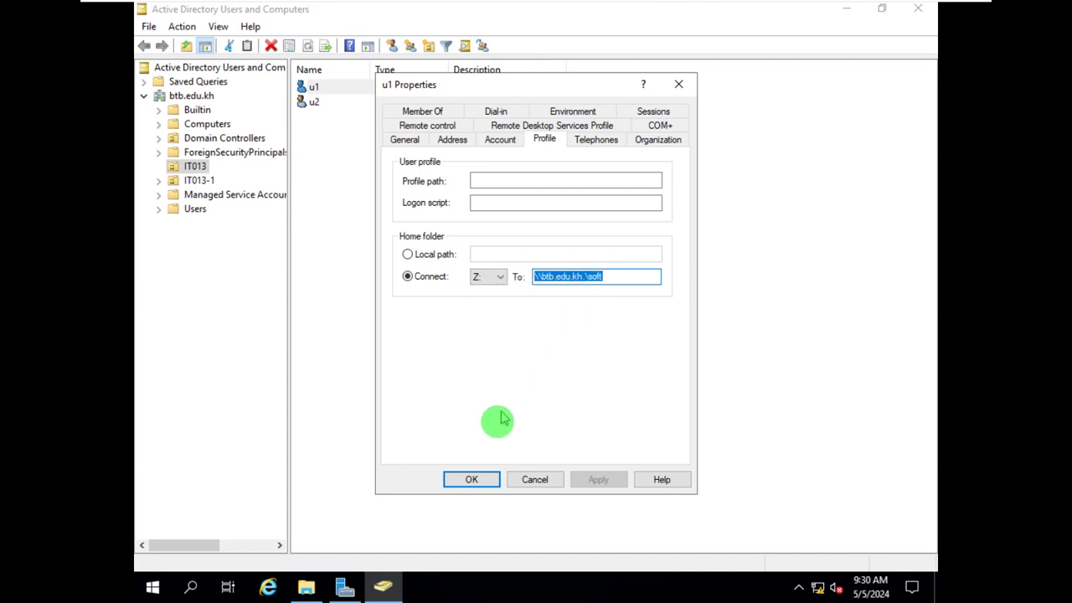
left_click(474, 480)
Switch to the 204win7 virtual machine and log on as BTB\u1 with the account password.
mouse_move(651, 4)
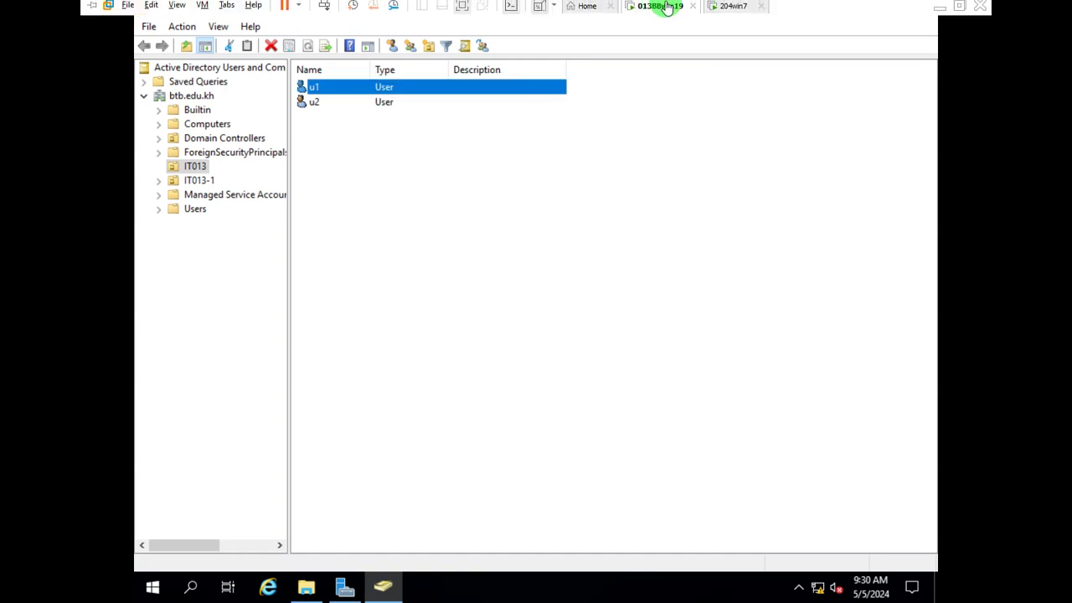
left_click(740, 11)
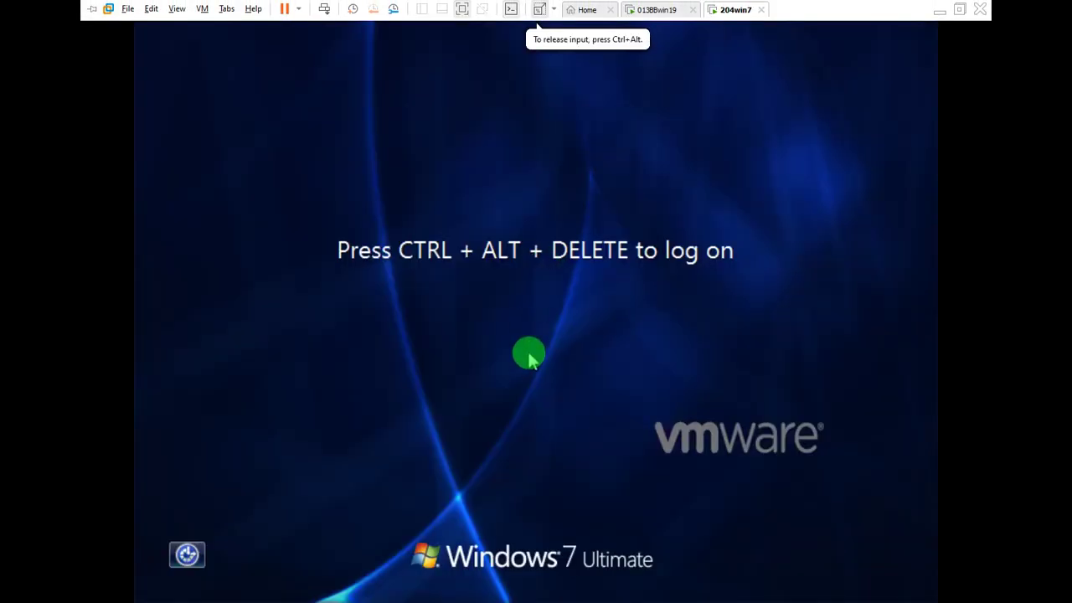
key("ctrl+alt+Insert")
type("P")
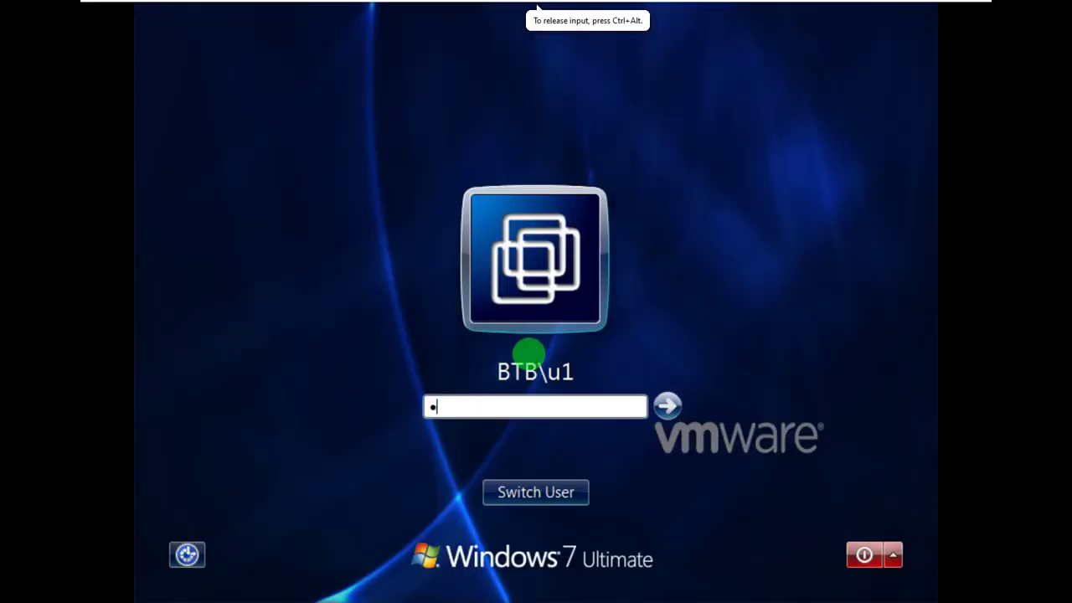
key("Return")
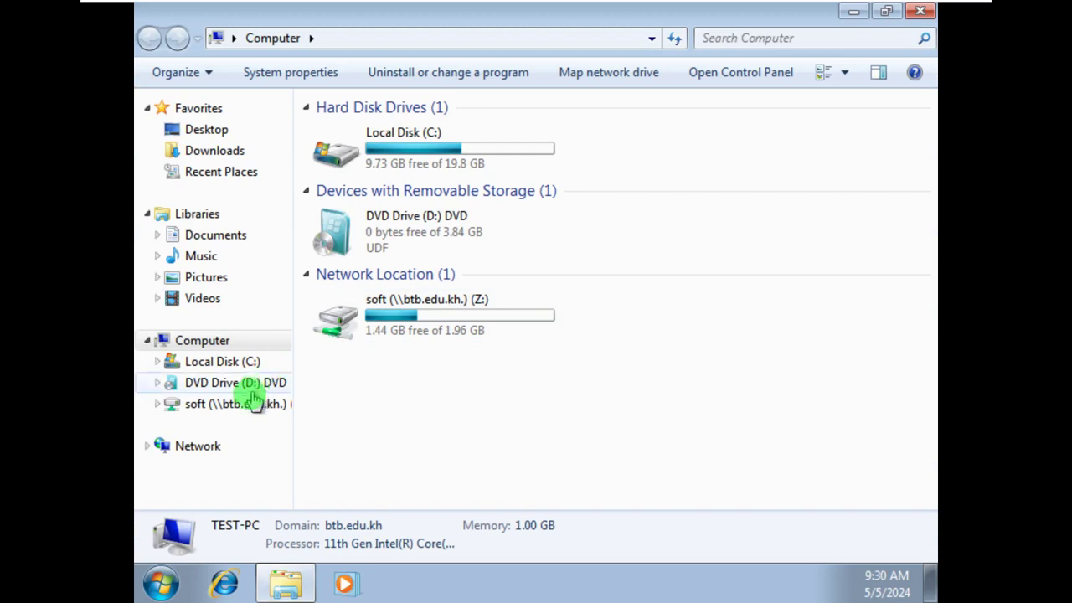
Check the mapped soft (Z:) network drive under Computer, and close the window.
left_click(235, 340)
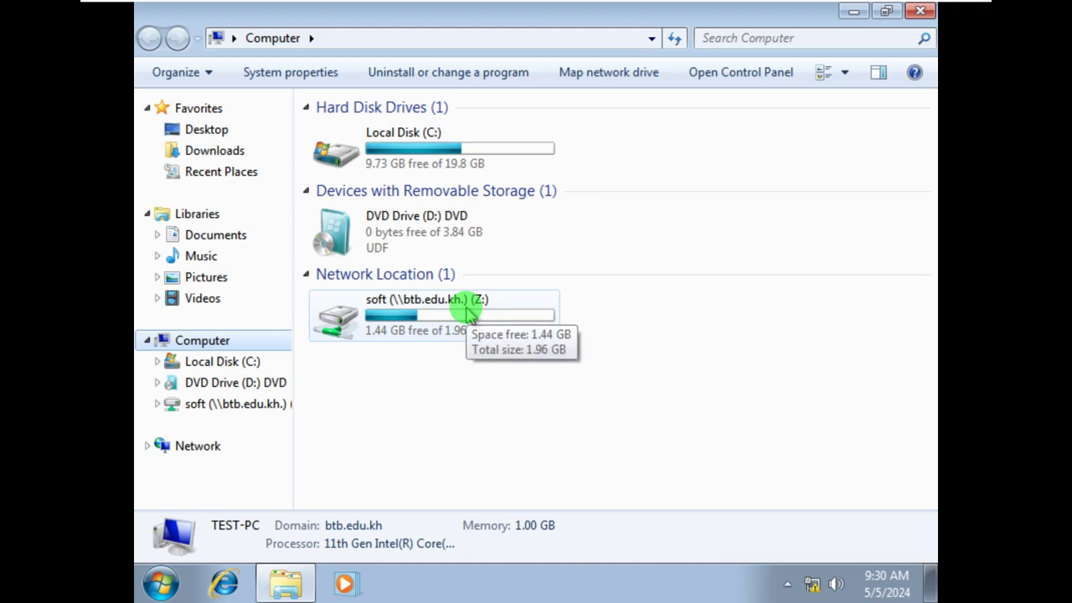
left_click(920, 12)
Switch back to the 013BBwin19 server virtual machine and open File Server Resource Manager from Server Manager.
mouse_move(902, 5)
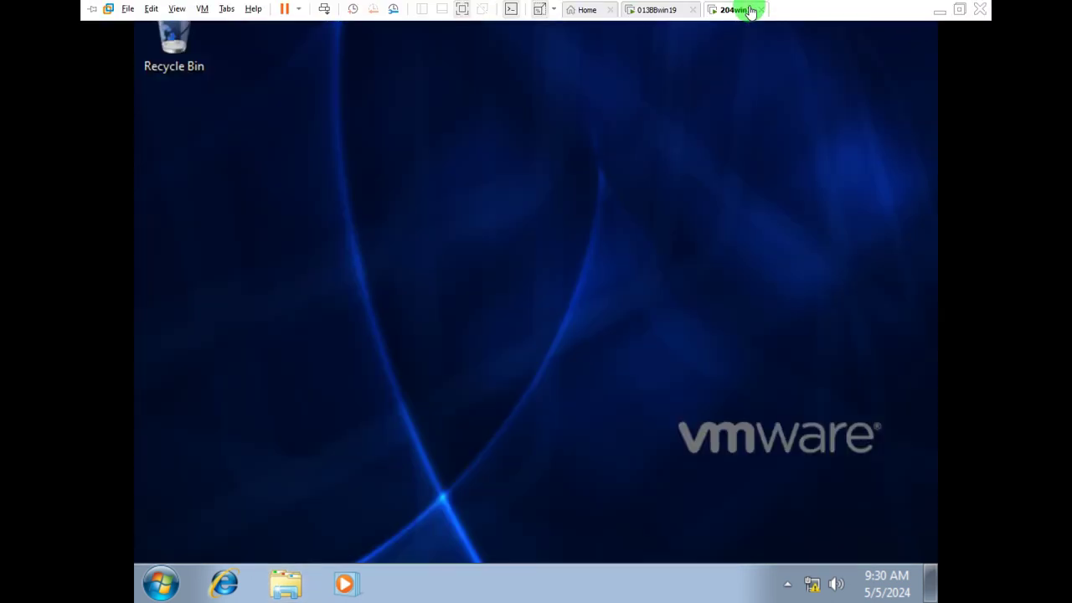
left_click(664, 12)
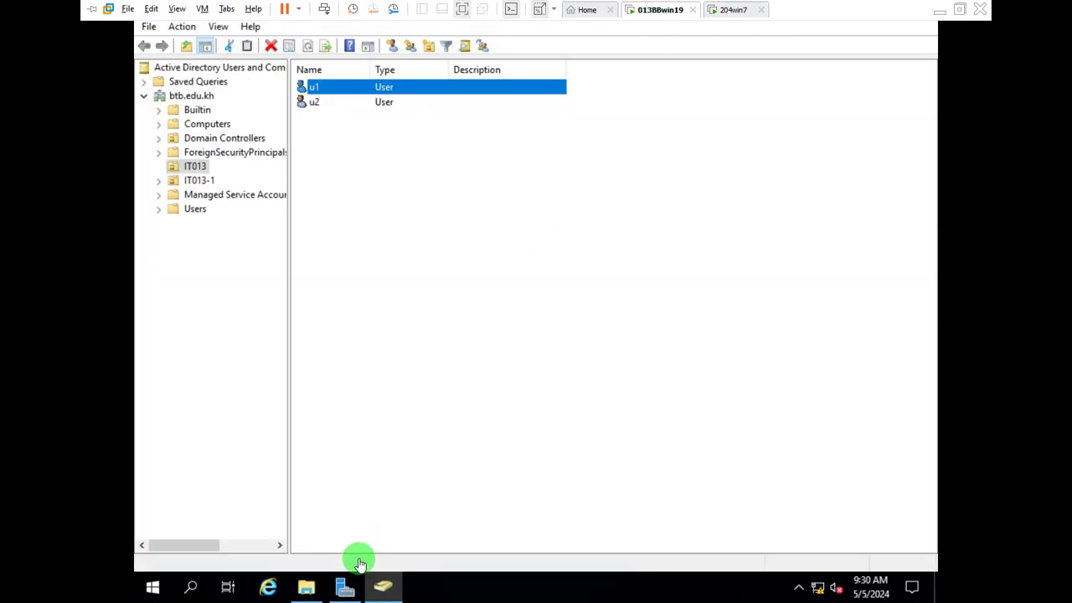
left_click(345, 584)
left_click(345, 584)
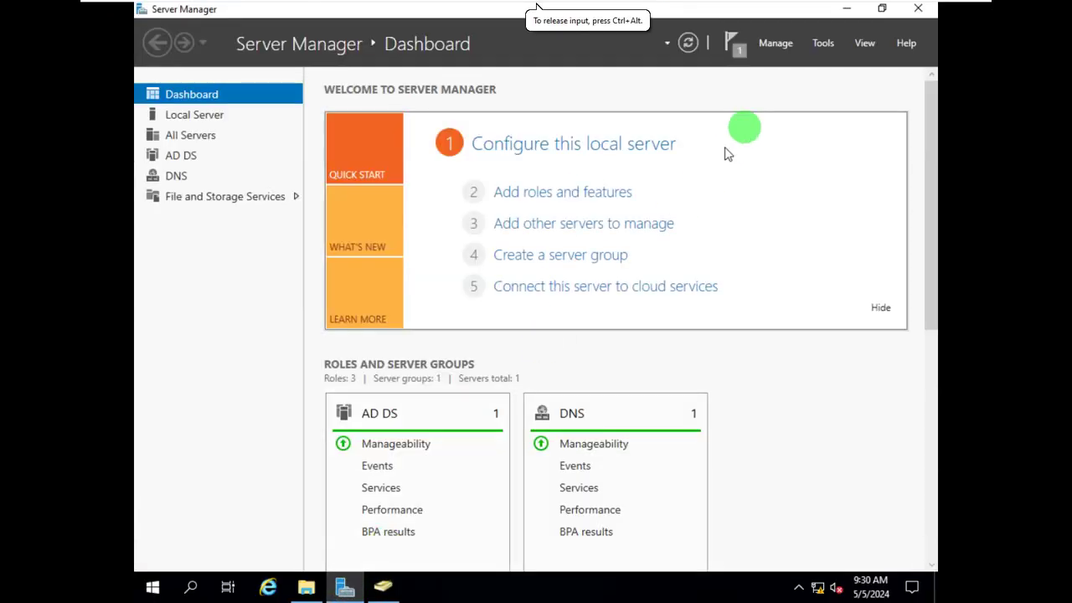
left_click(825, 46)
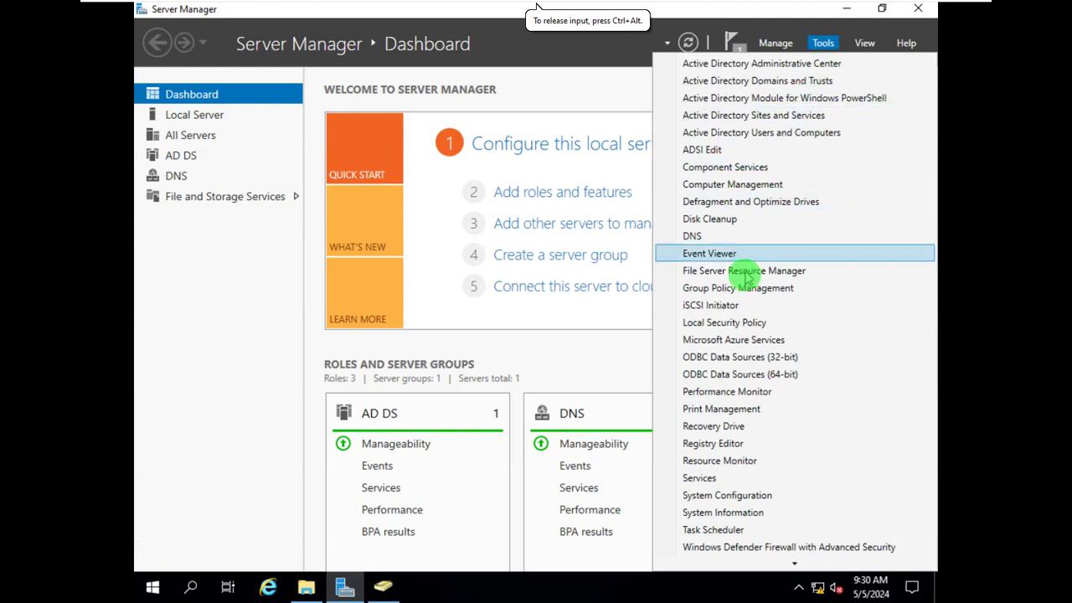
left_click(747, 282)
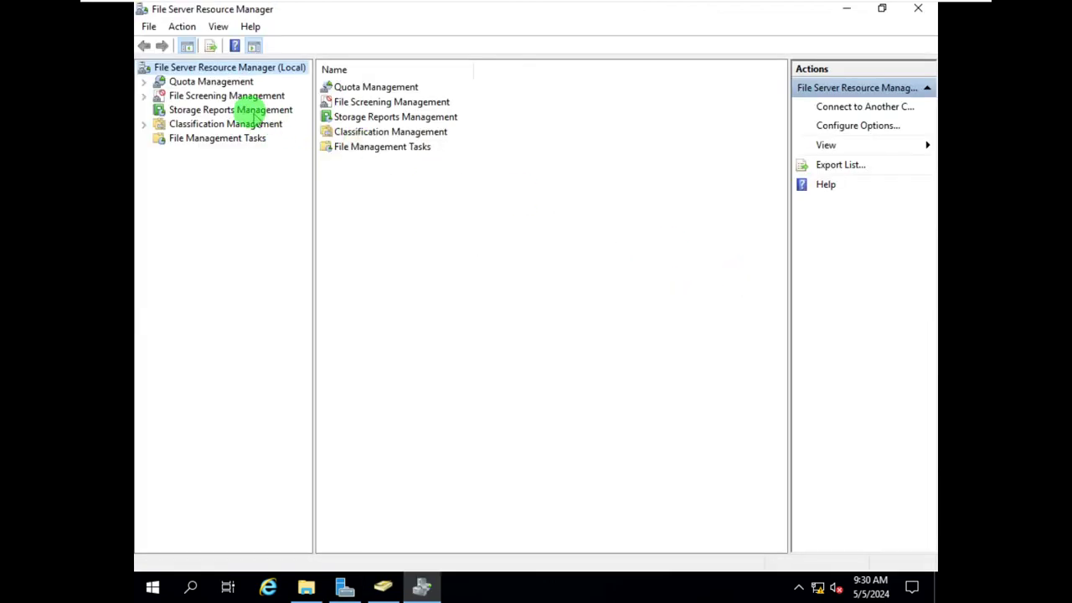
Expand Quota Management and File Screening Management, and display the list of quota templates.
left_click(200, 81)
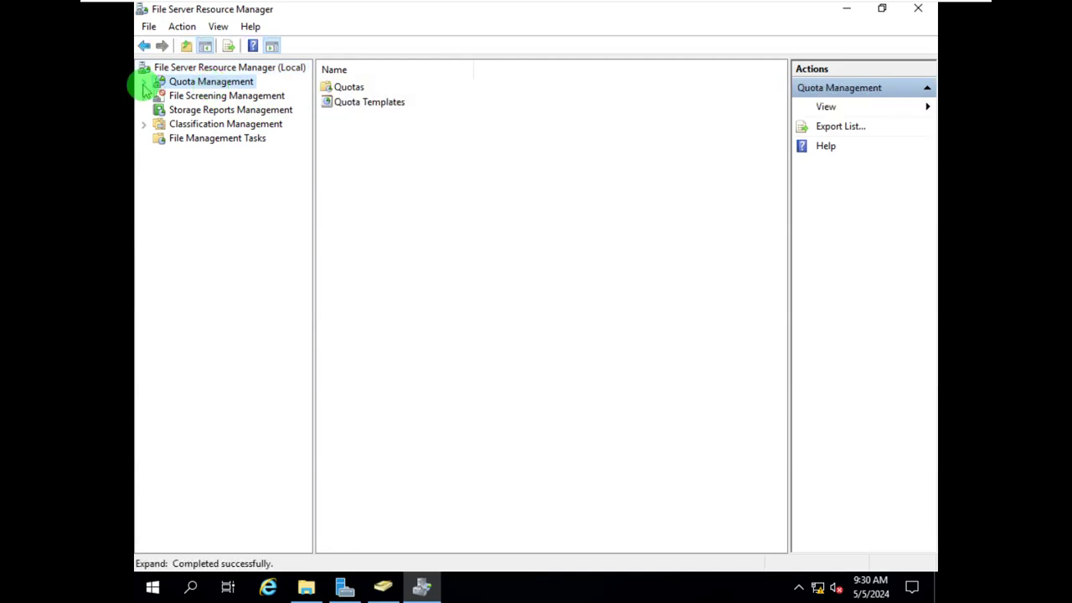
left_click(144, 82)
left_click(179, 124)
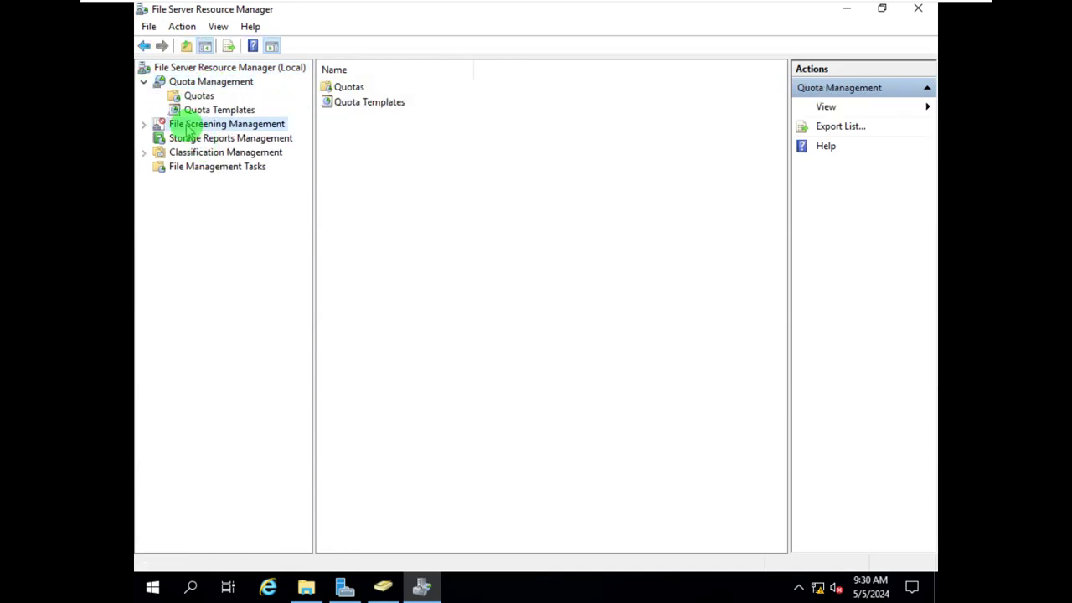
left_click(147, 126)
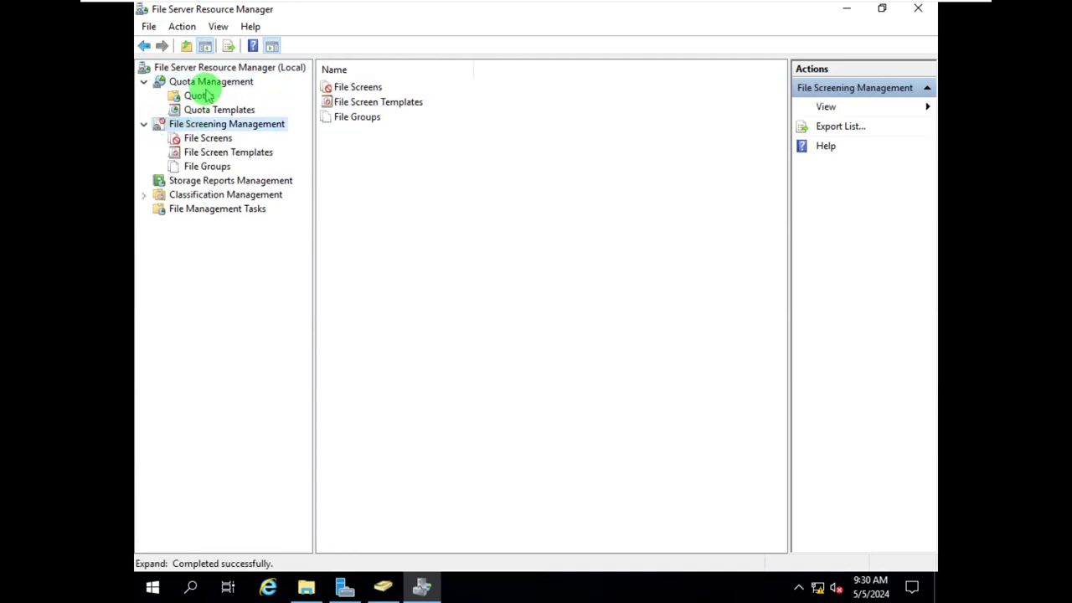
left_click(206, 83)
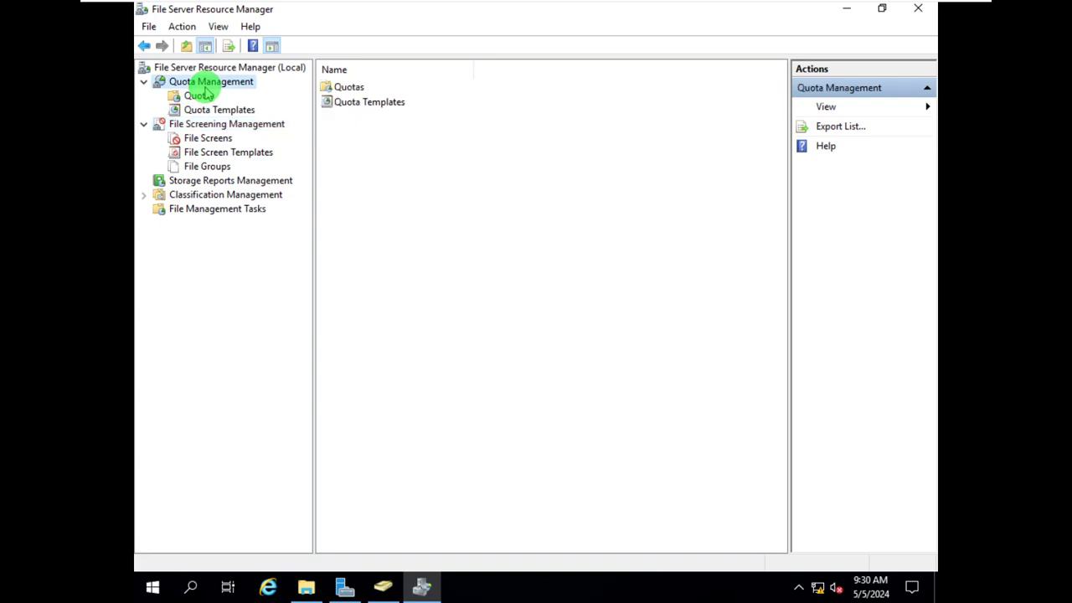
left_click(199, 97)
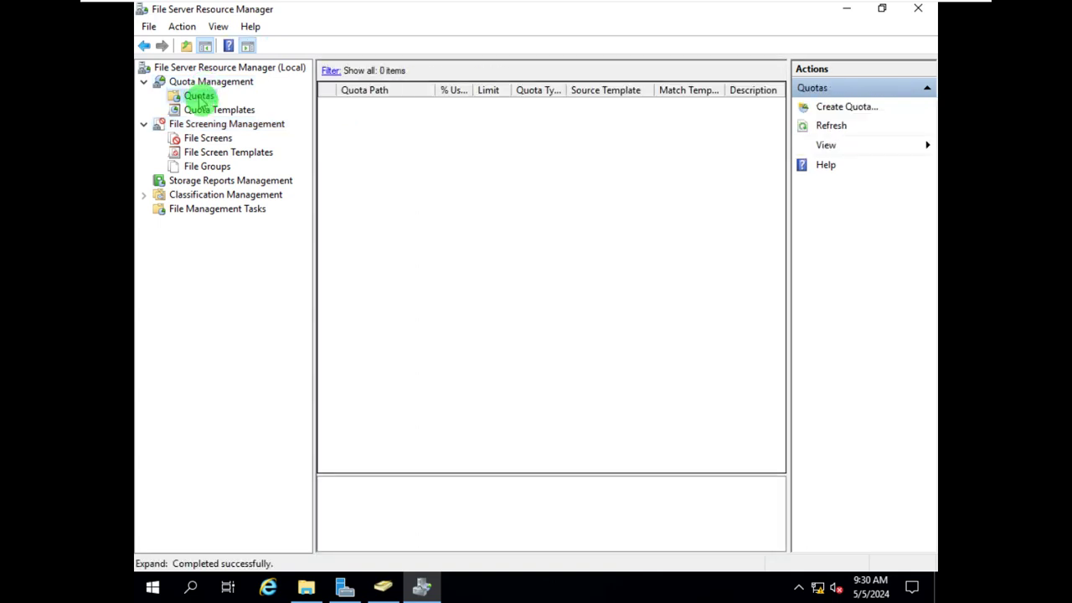
left_click(211, 111)
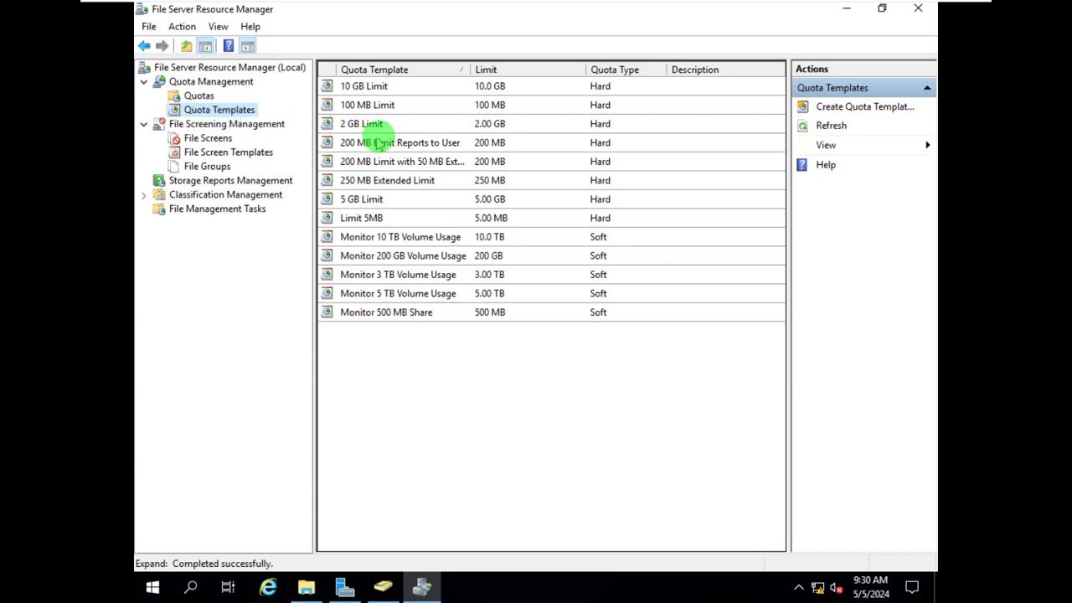
Delete the Limit 5MB quota template and refresh the template list.
left_click(374, 219)
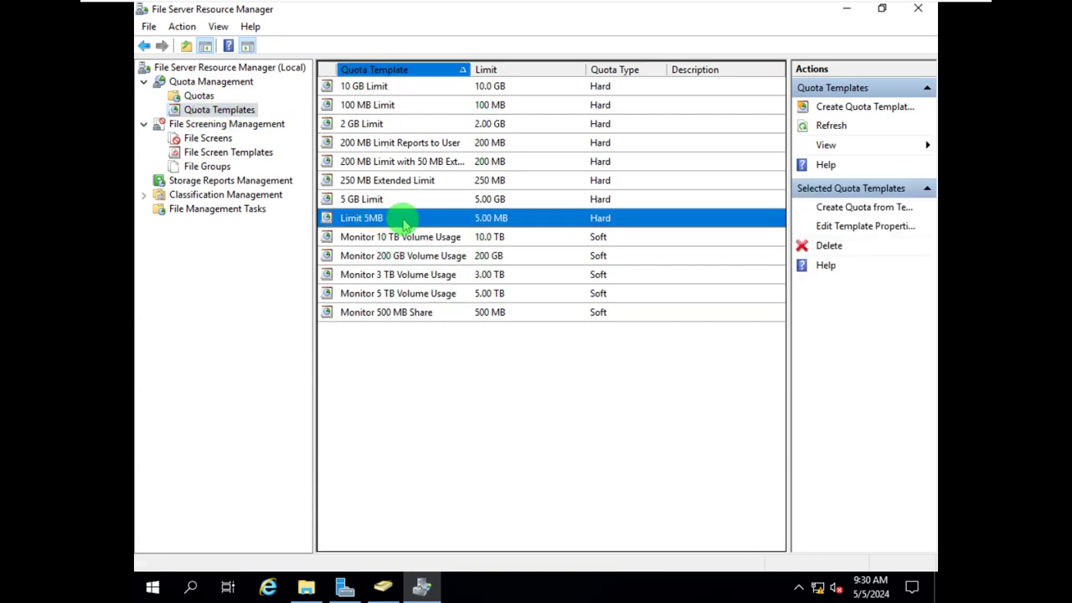
right_click(380, 222)
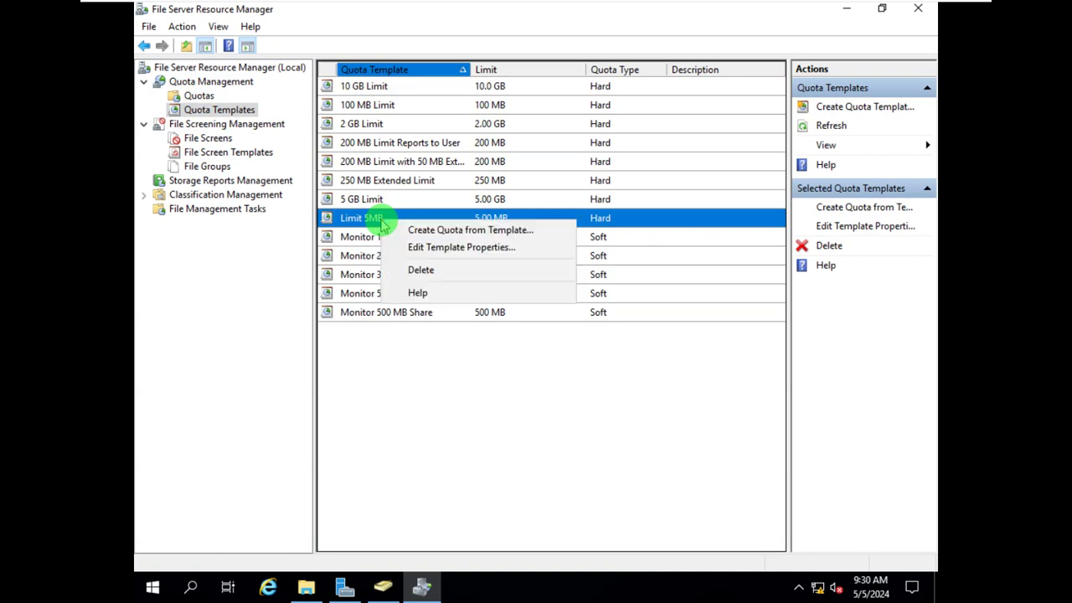
left_click(420, 271)
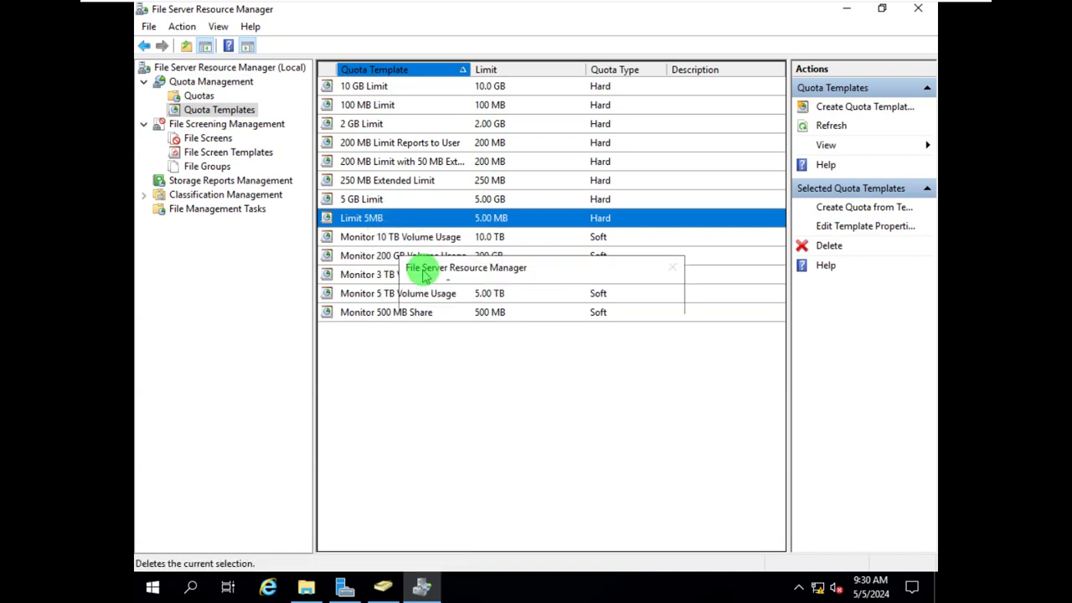
left_click(563, 341)
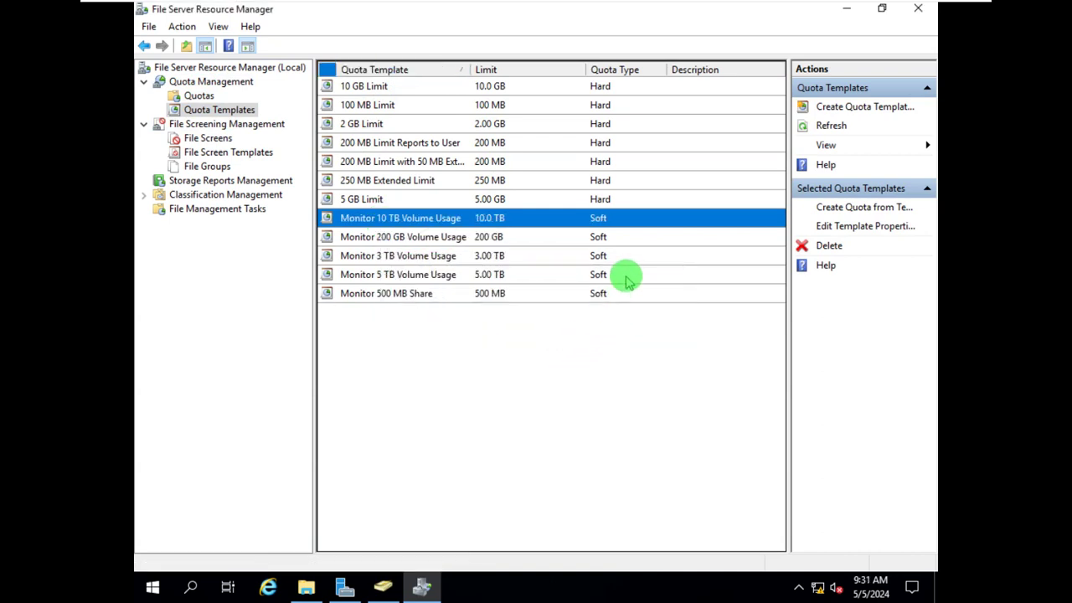
left_click(574, 318)
right_click(458, 352)
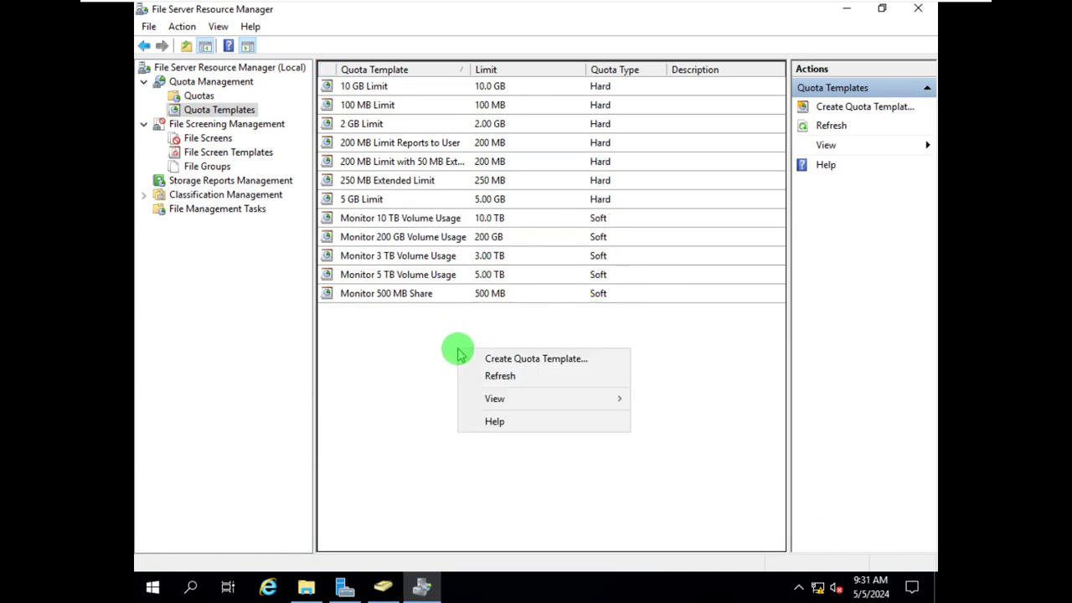
left_click(495, 378)
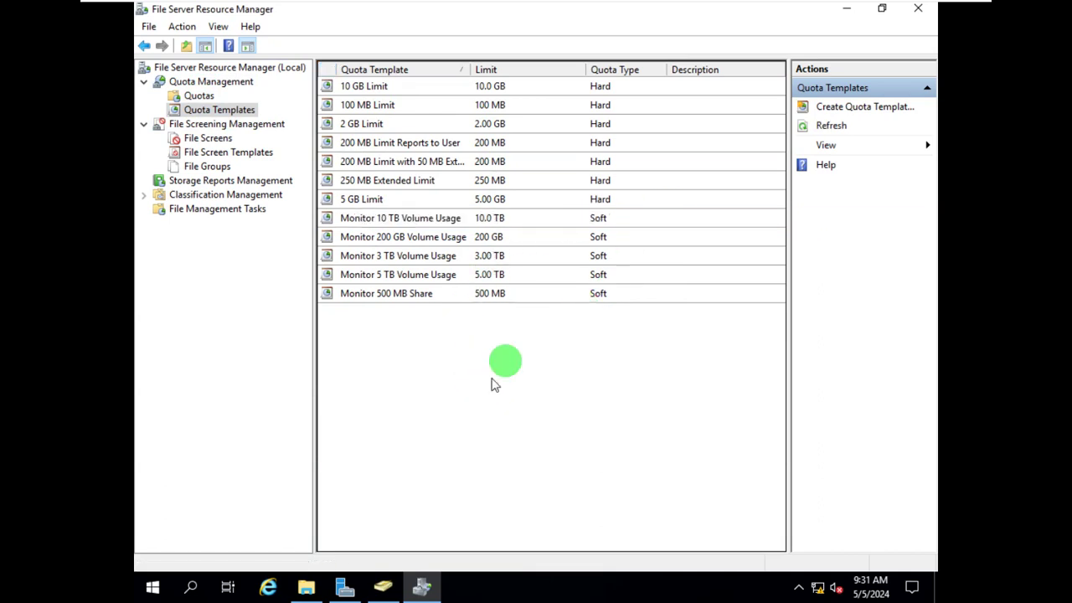
Try to create a quota template named Limit 3MB with a hard limit of 3 MB and a notification threshold.
left_click(841, 113)
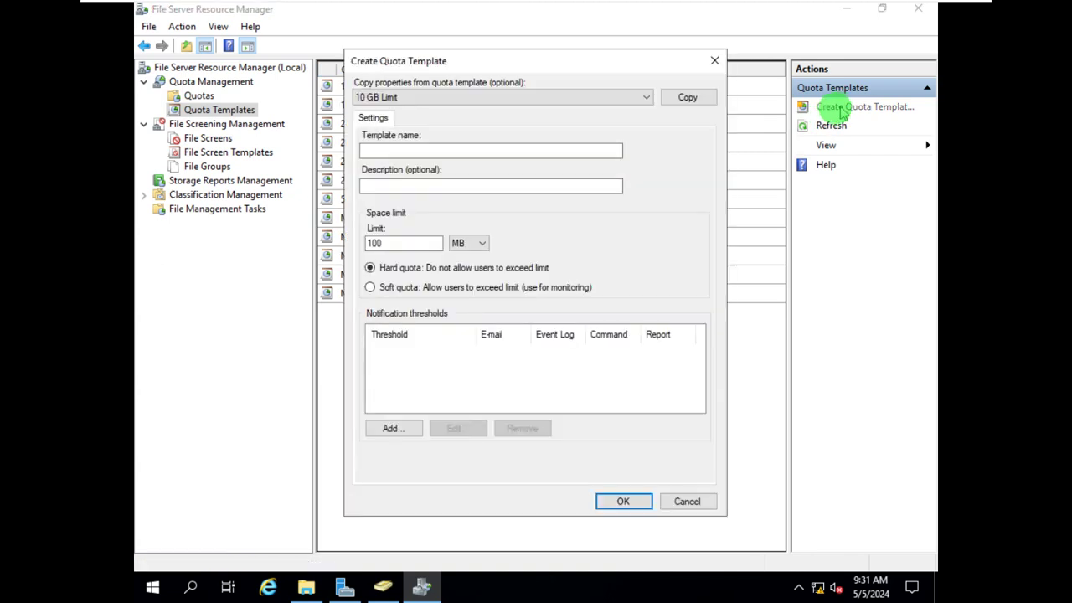
left_click(392, 151)
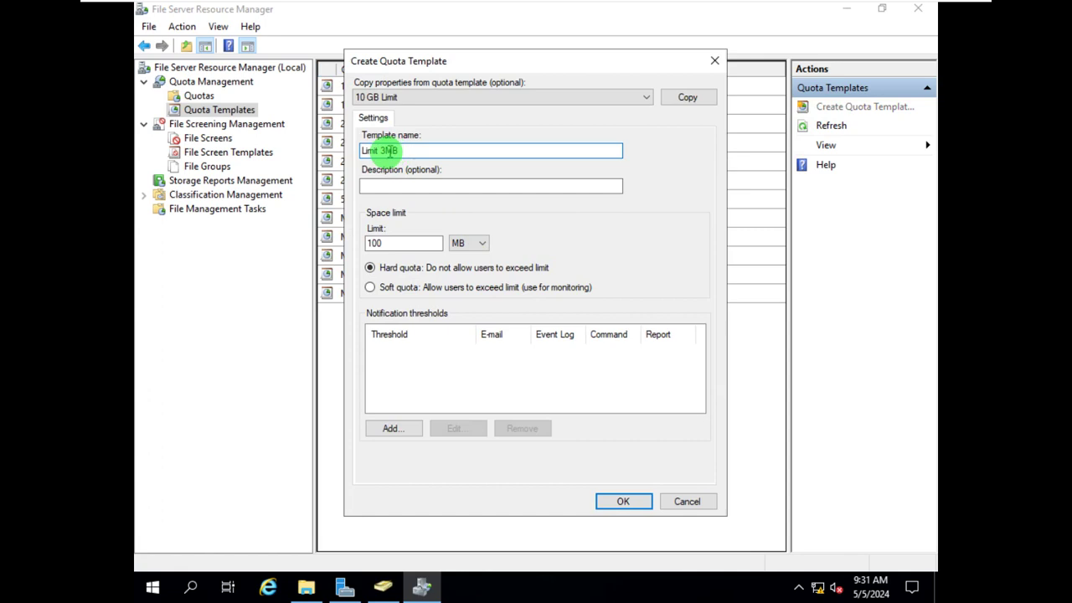
left_click(400, 242)
key("BackSpace")
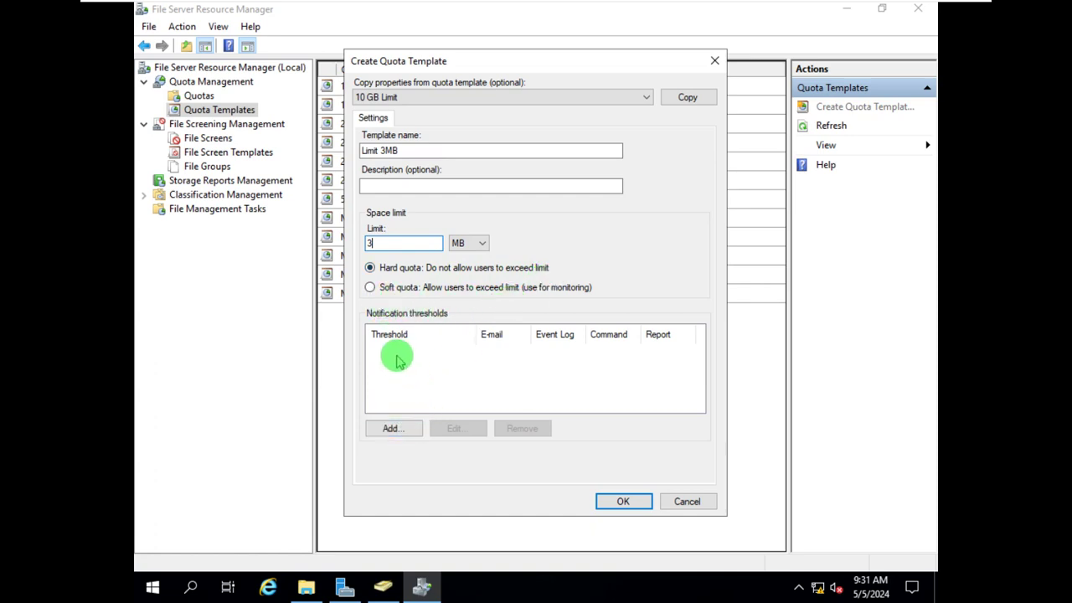
left_click(391, 430)
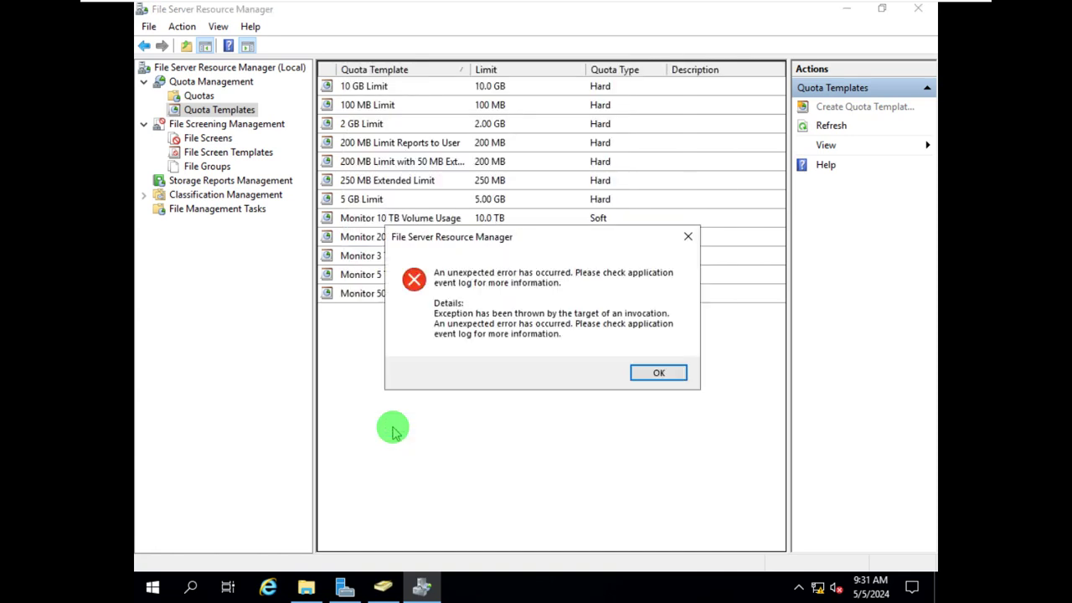
left_click(651, 375)
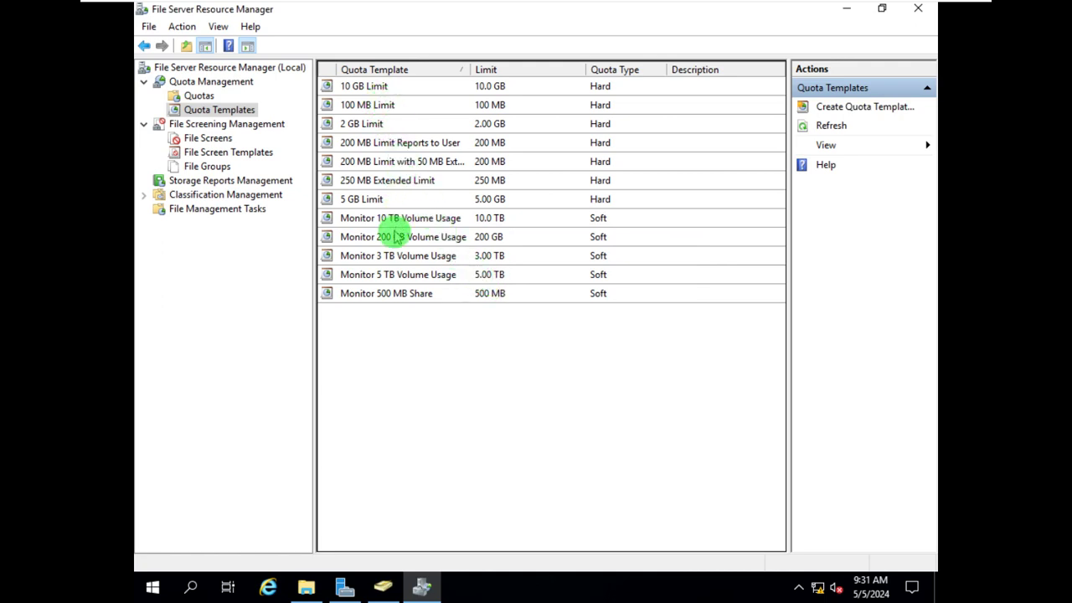
Try again to add a notification threshold to a new quota template with a 3 MB hard limit.
left_click(871, 108)
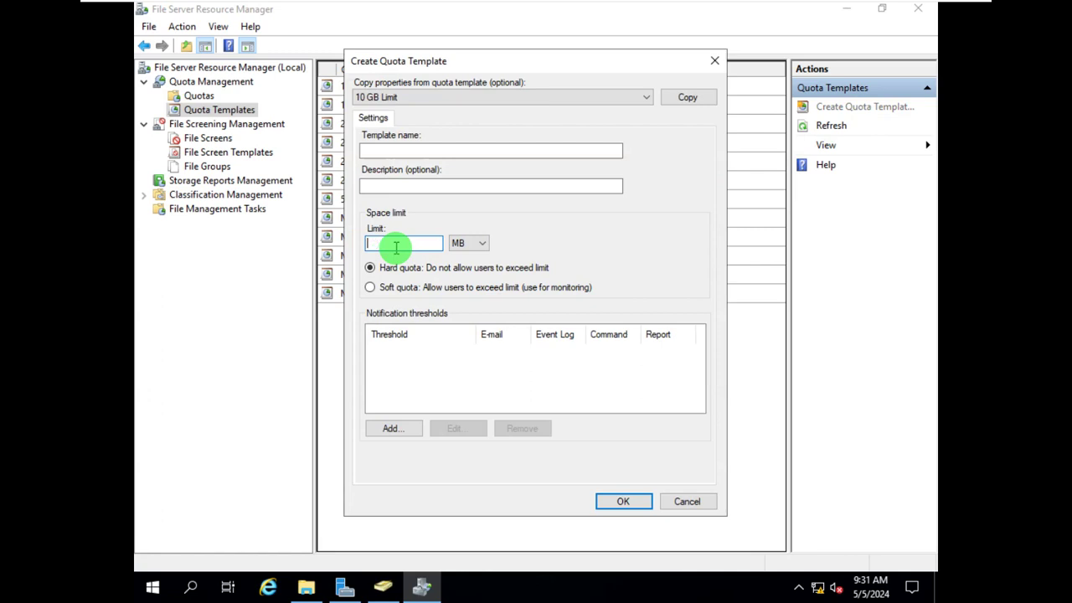
left_click(388, 150)
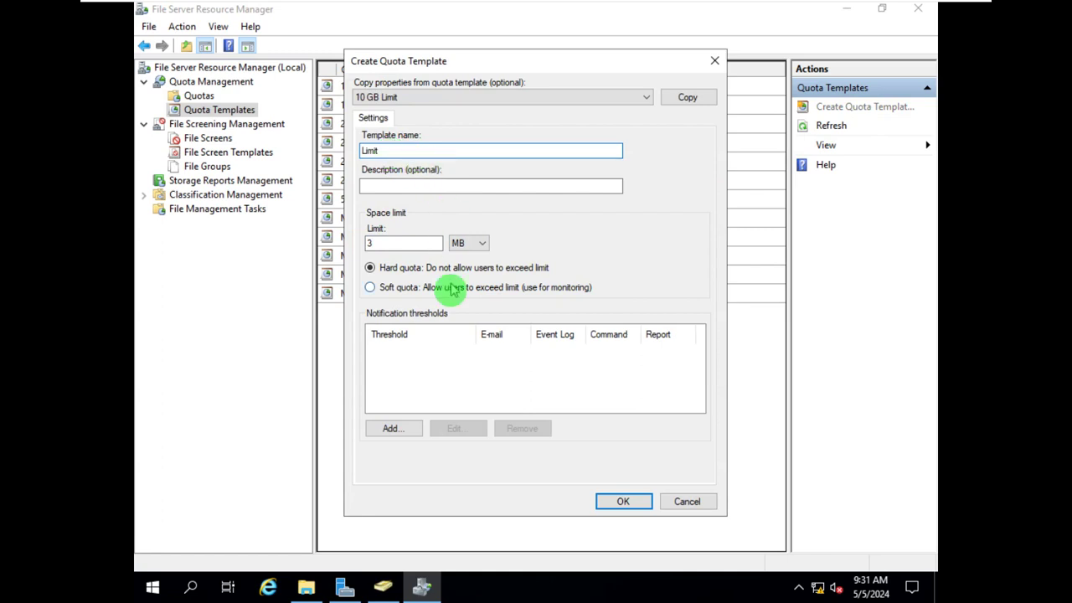
left_click(406, 429)
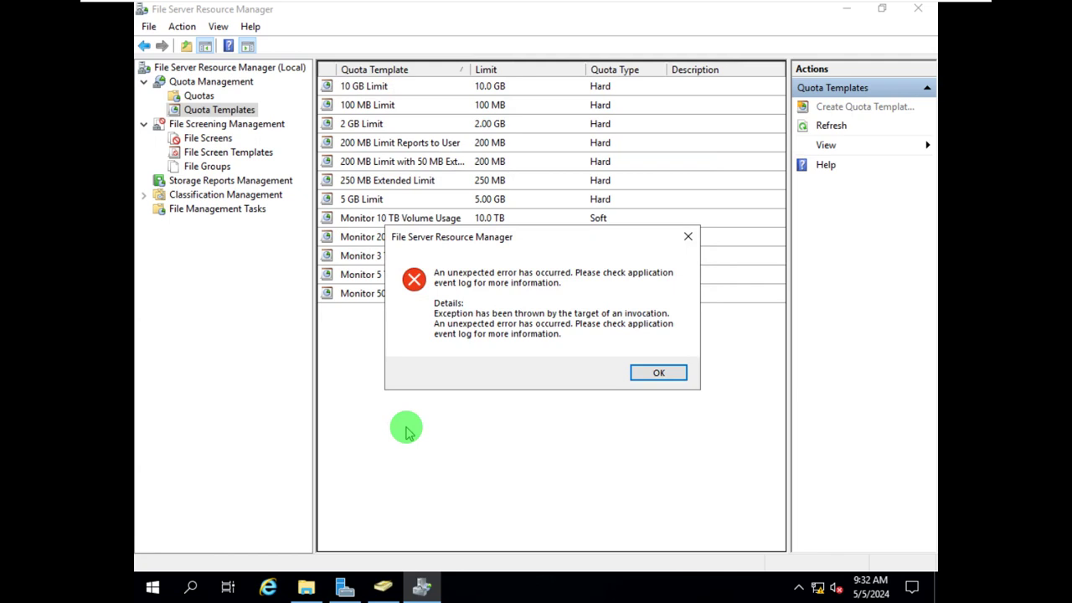
left_click(653, 374)
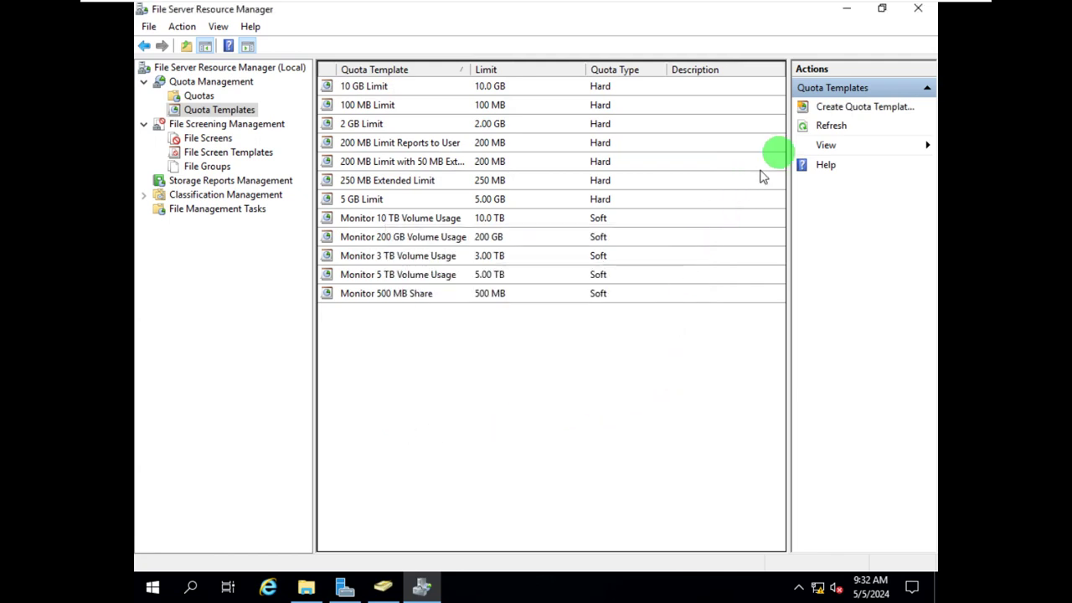
Create a quota template named Limit 3MB with a hard limit of 3 MB and select it in the template list.
left_click(855, 109)
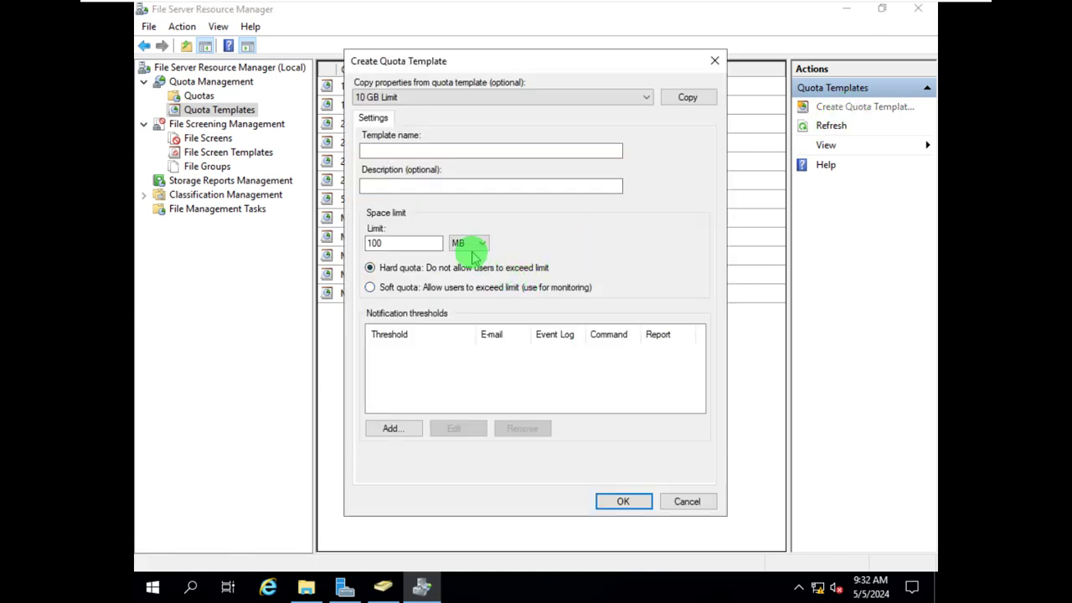
left_click_drag(439, 242, 312, 237)
type("3")
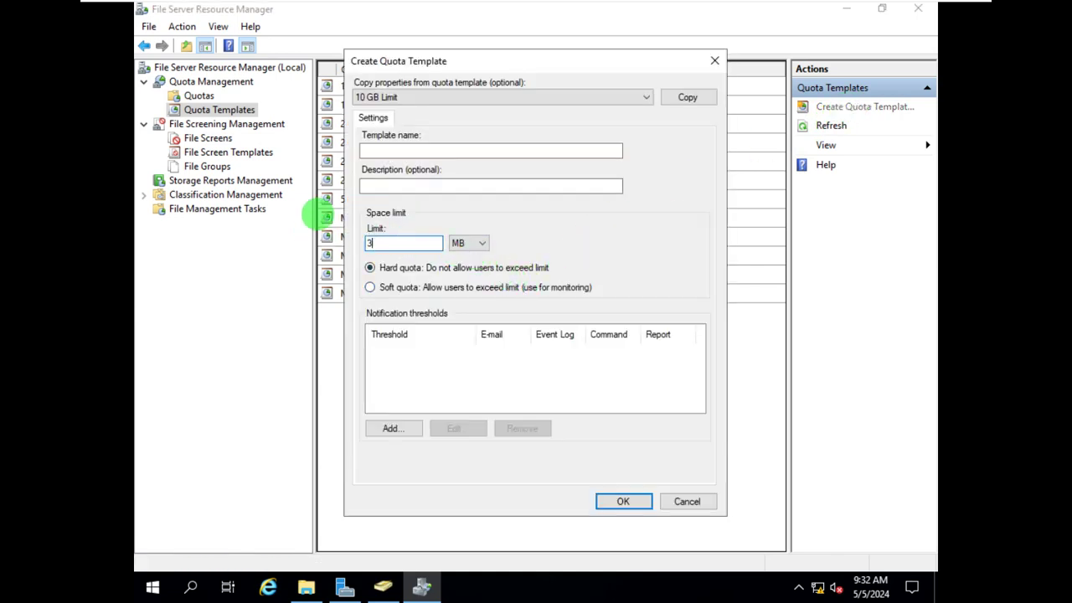
left_click(385, 148)
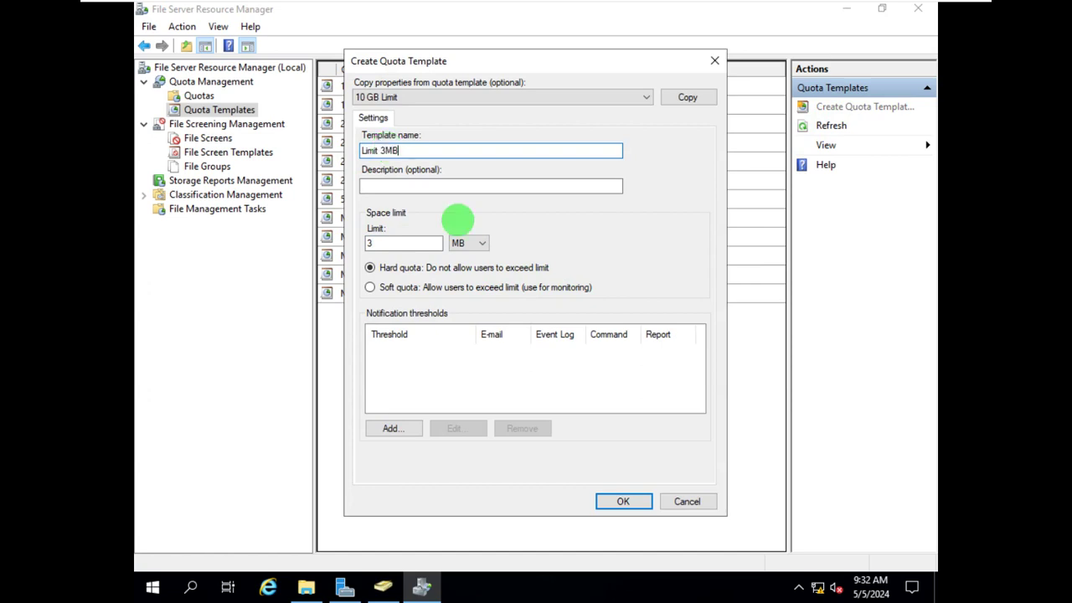
left_click(623, 501)
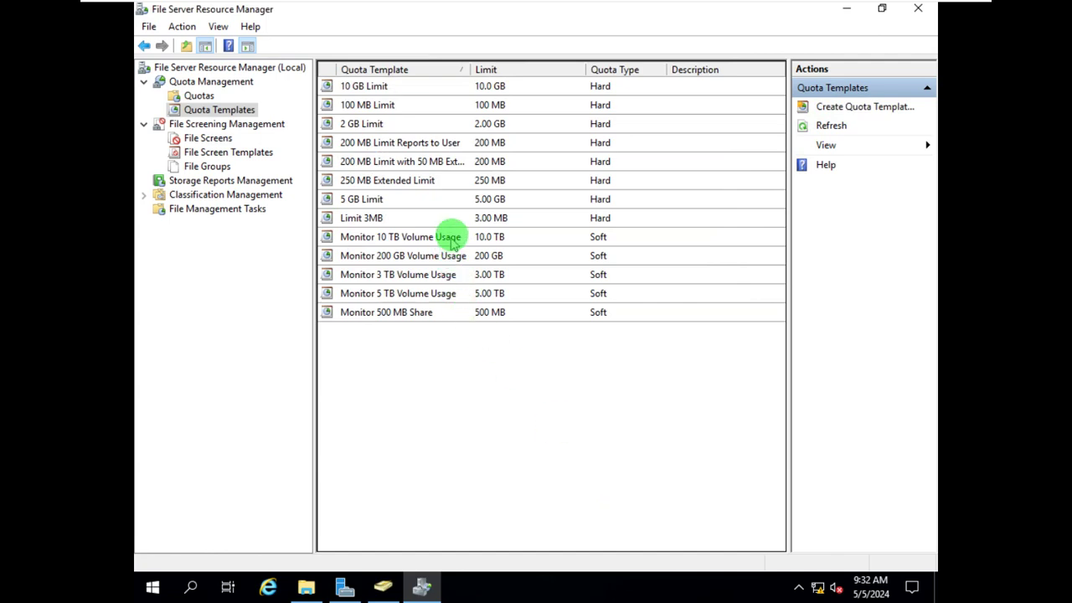
left_click(450, 219)
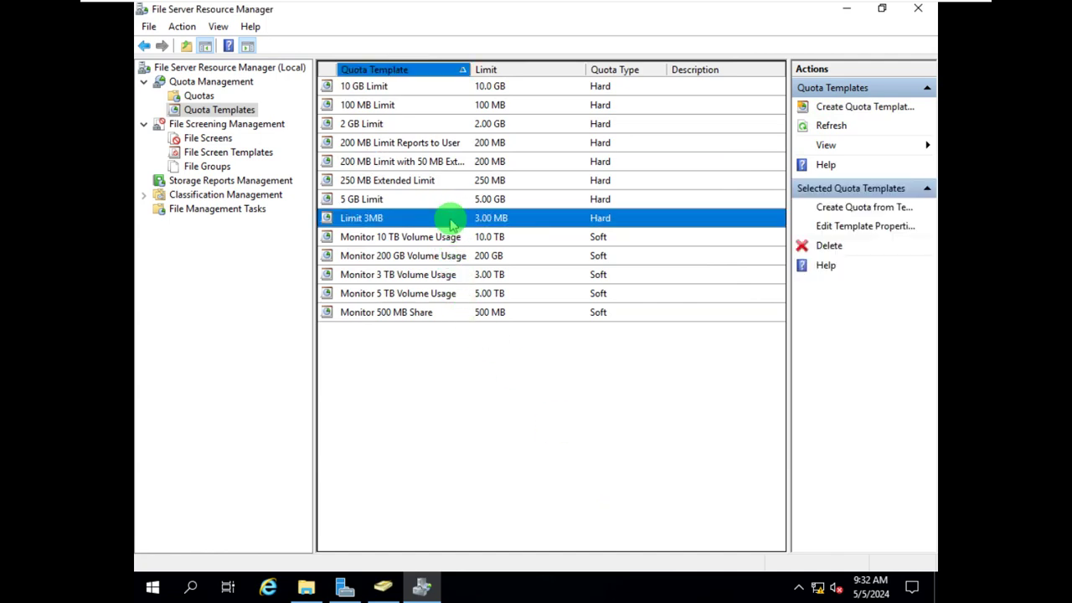
Create a quota on the path E:\soft that derives its properties from the Limit 3MB template.
left_click(200, 97)
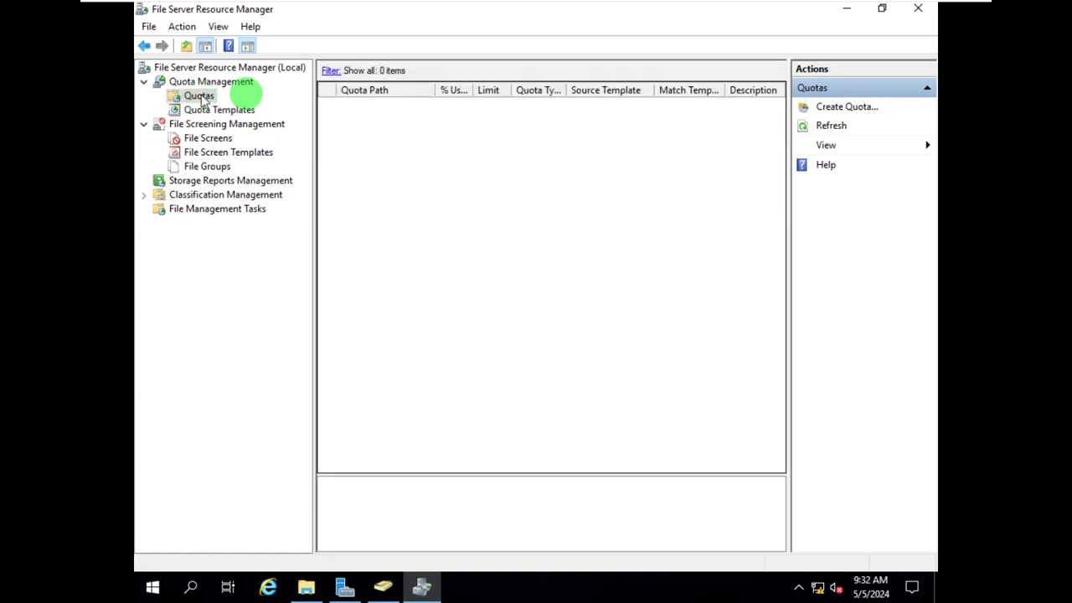
left_click(846, 113)
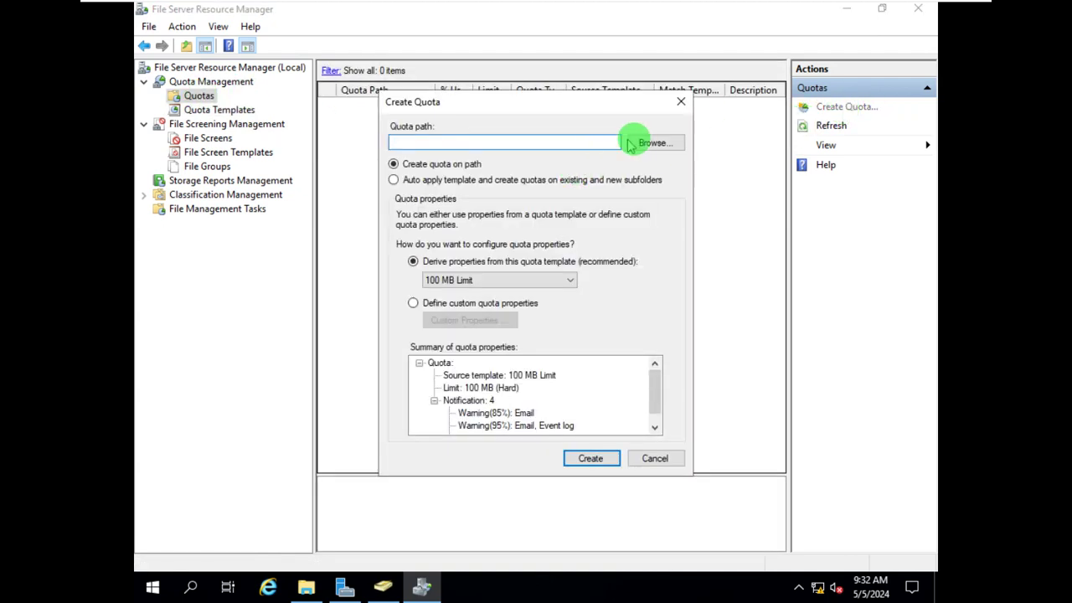
left_click(656, 143)
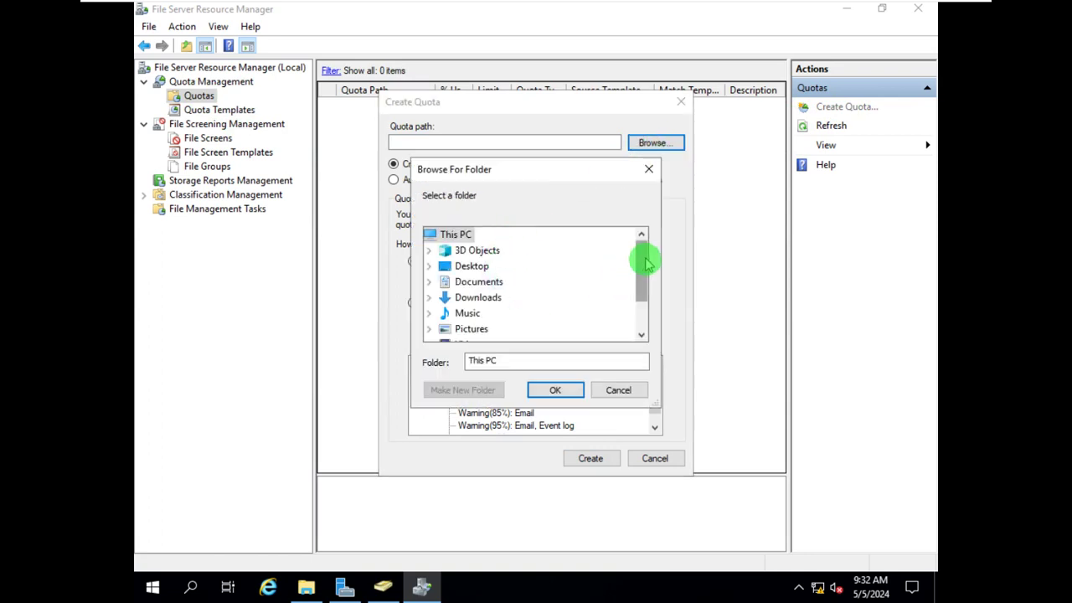
left_click_drag(641, 259, 644, 310)
left_click(471, 329)
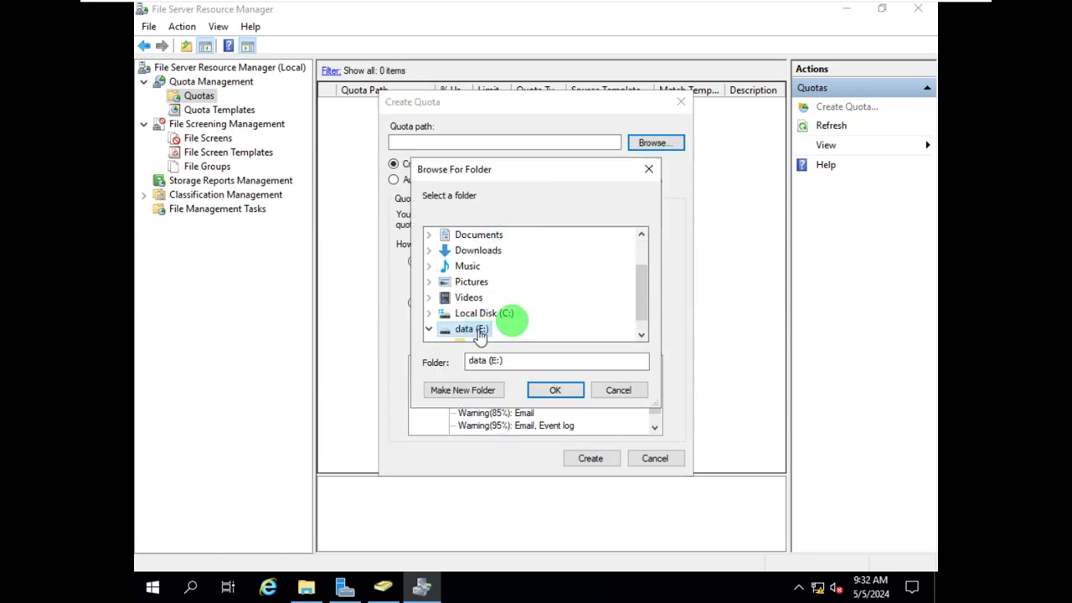
left_click_drag(639, 292, 638, 316)
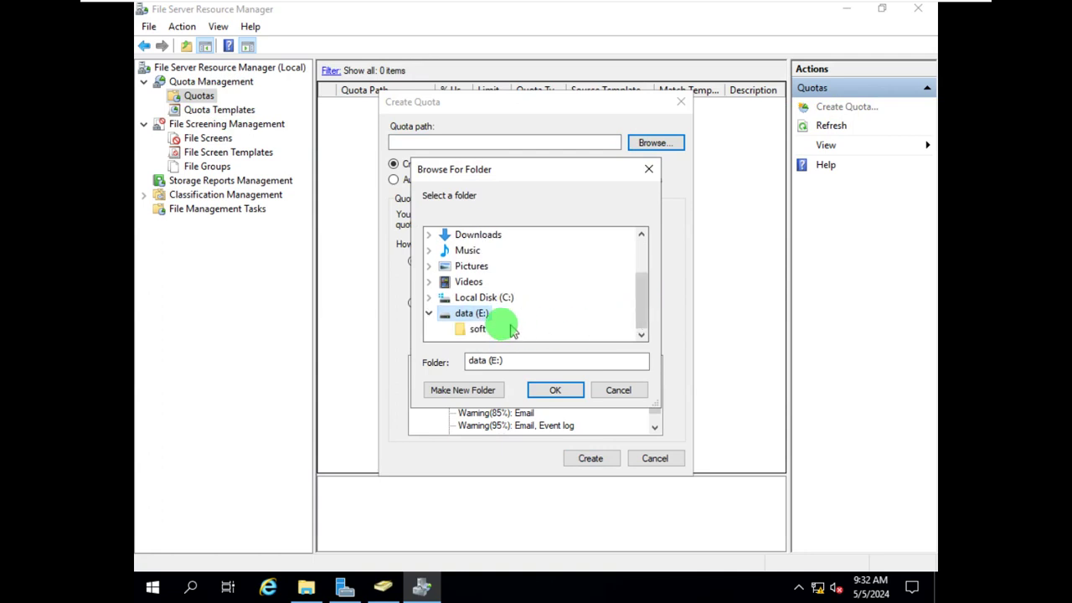
left_click(474, 329)
left_click(554, 389)
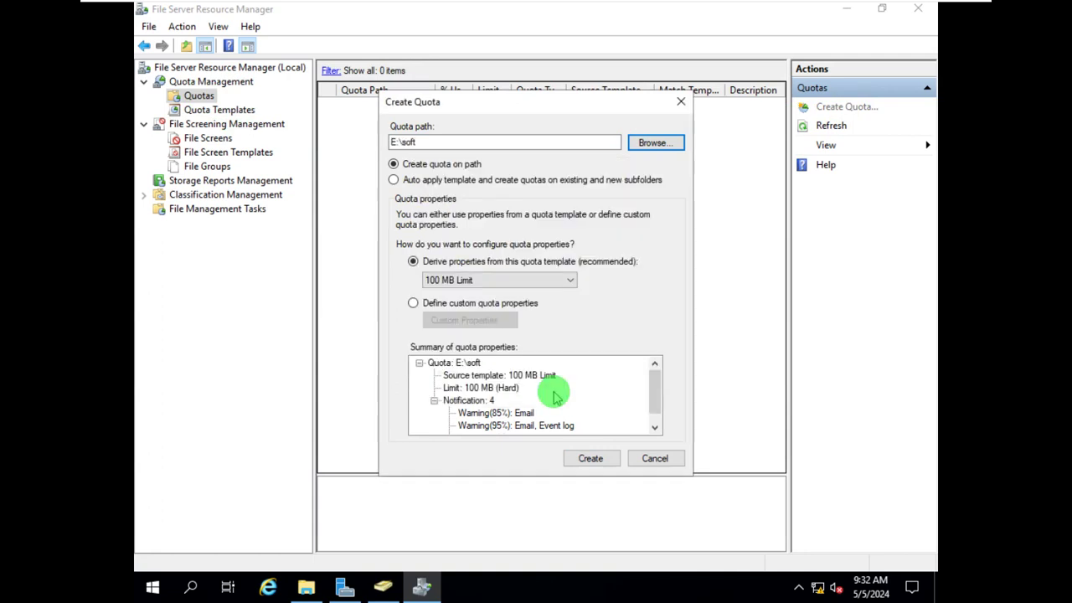
left_click(442, 279)
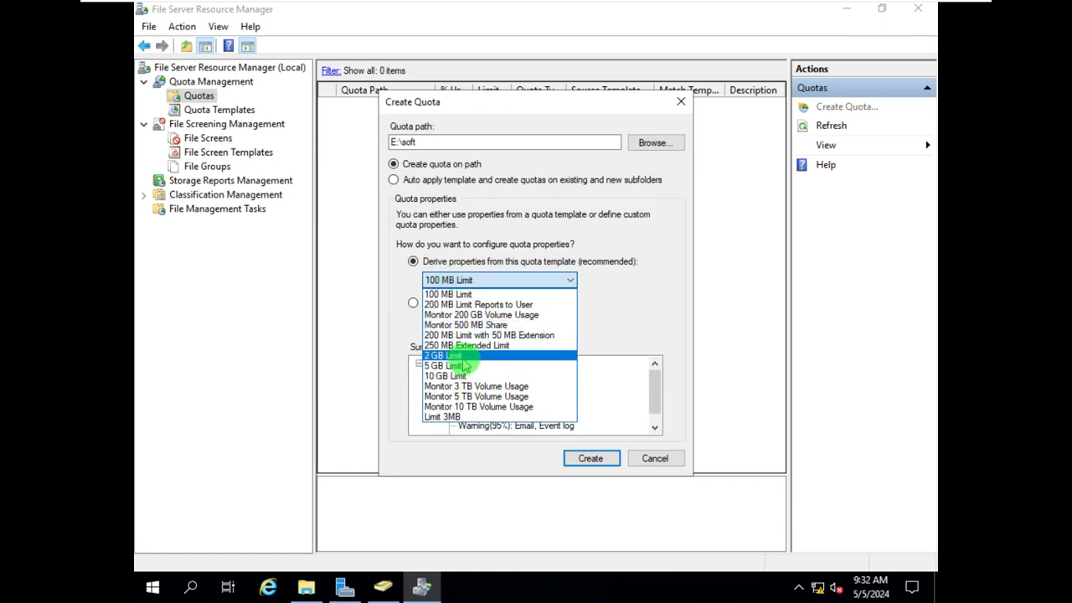
left_click(464, 415)
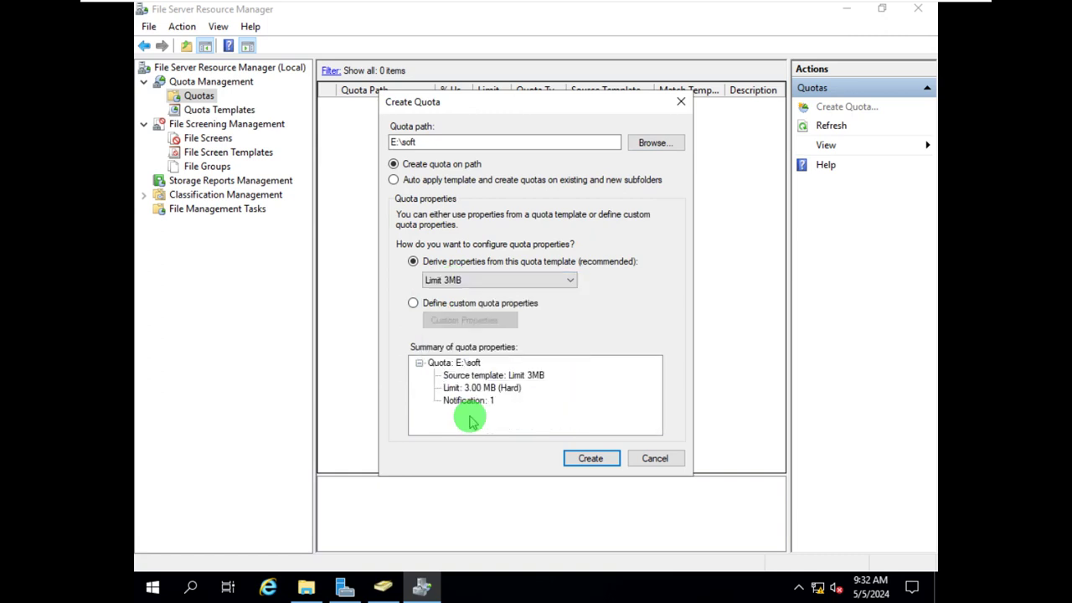
left_click(589, 458)
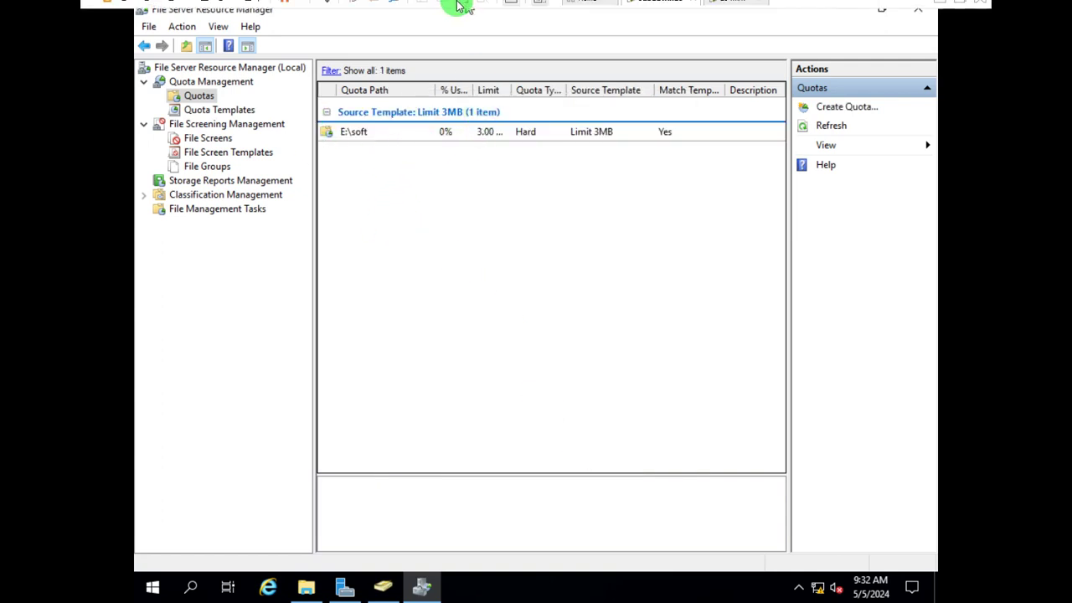
Switch to the 204win7 virtual machine and check the size and contents of the mapped soft (Z:) drive.
left_click(734, 12)
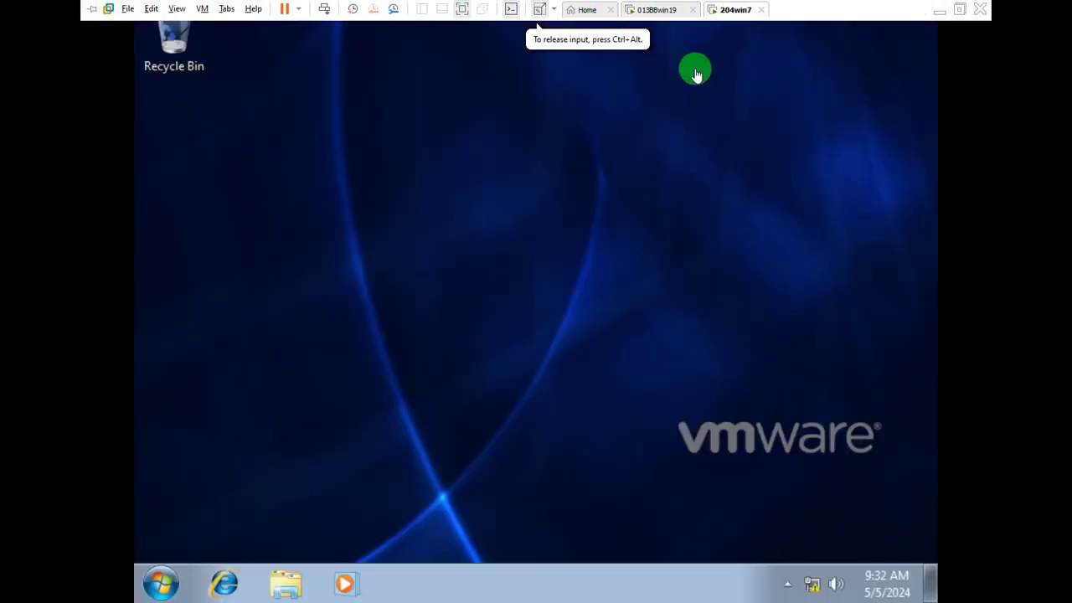
left_click(289, 586)
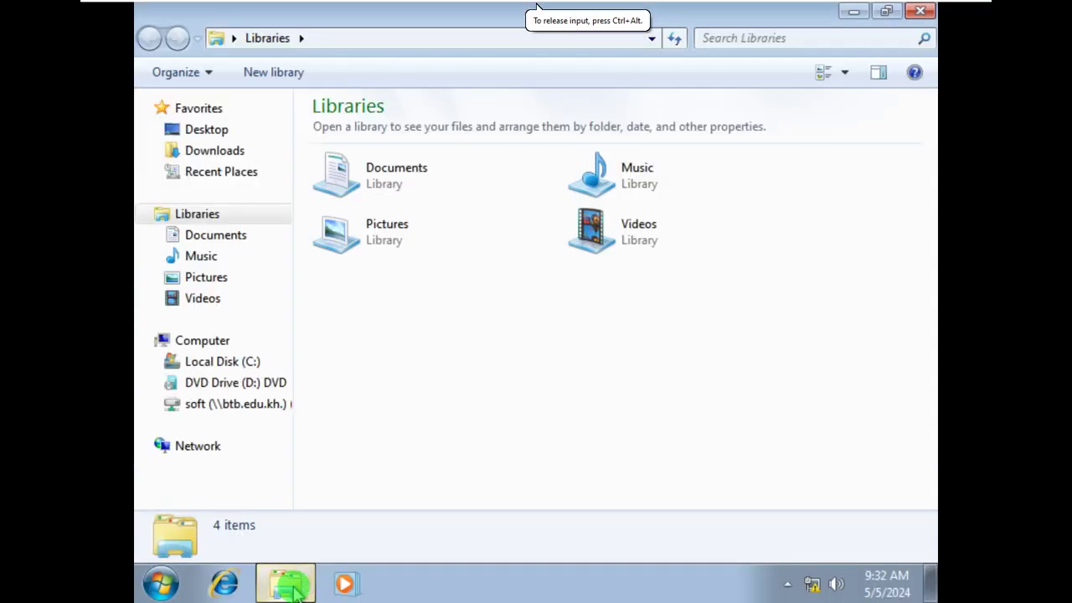
left_click(216, 348)
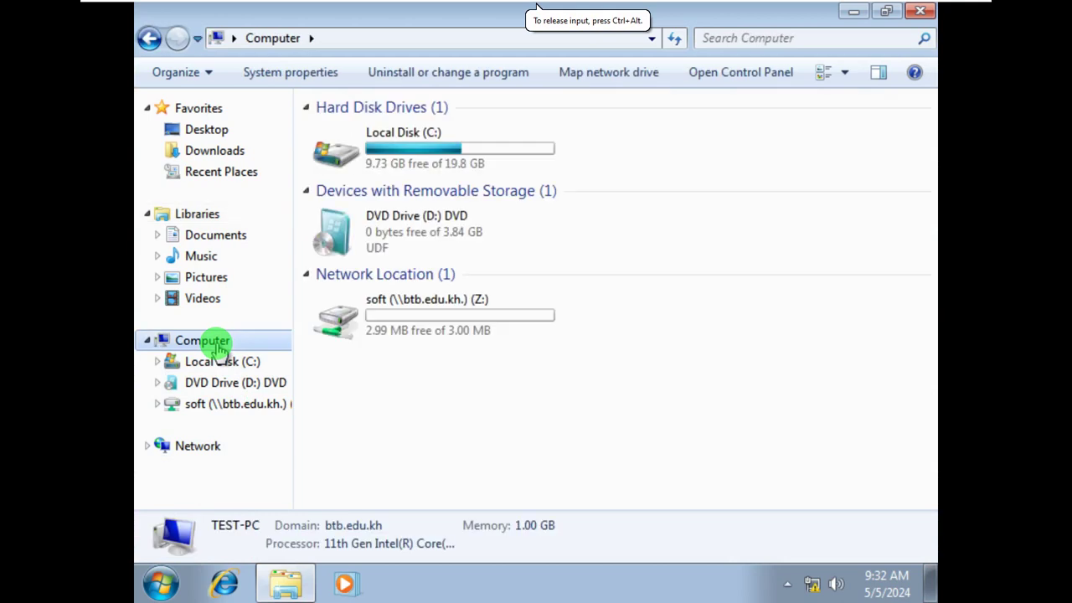
left_click(432, 332)
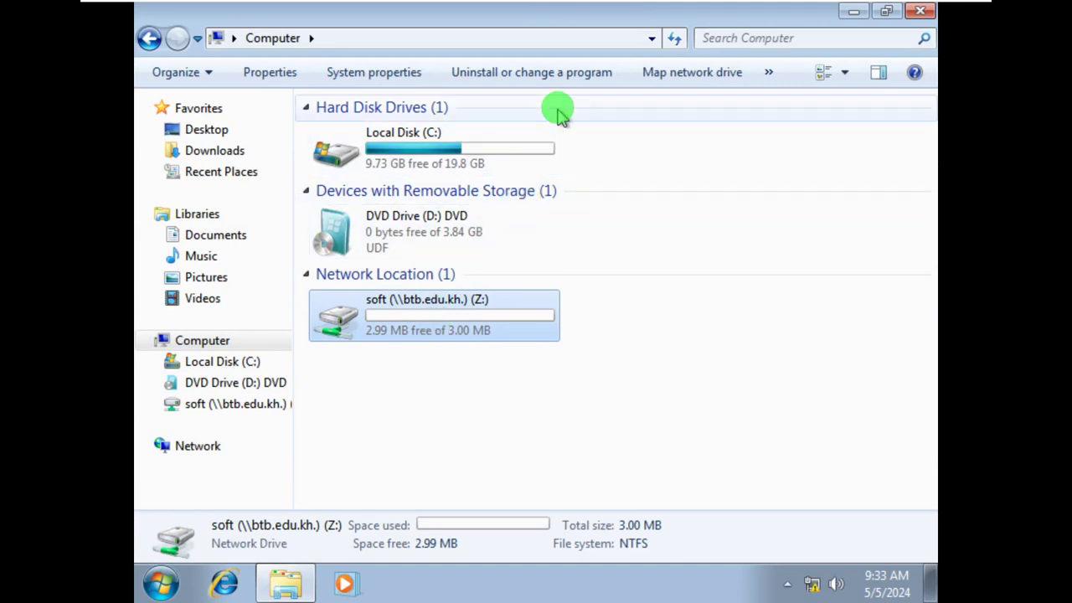
double_click(400, 326)
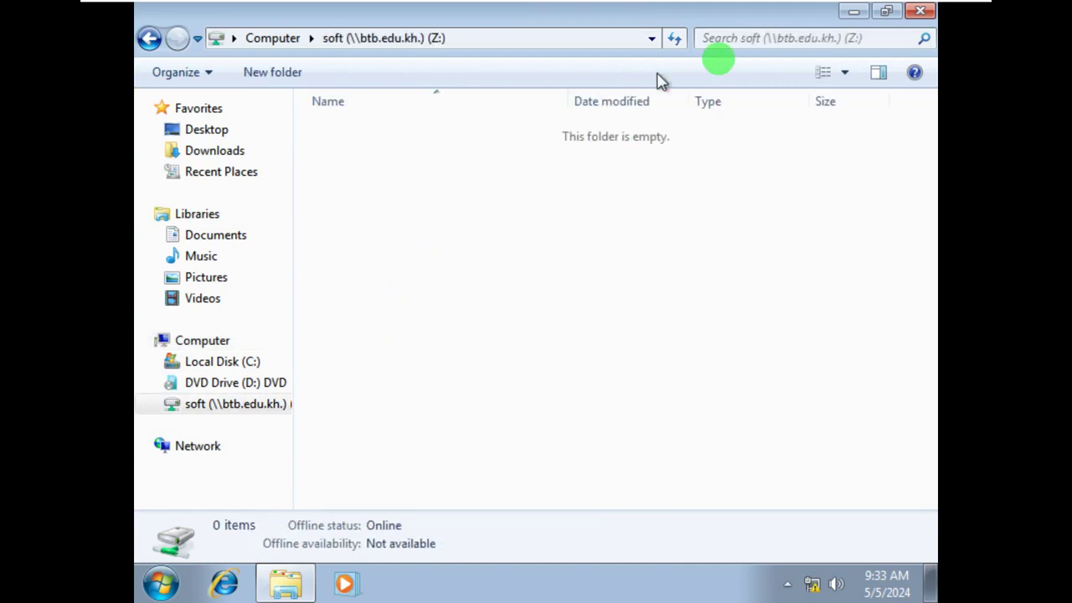
left_click(920, 11)
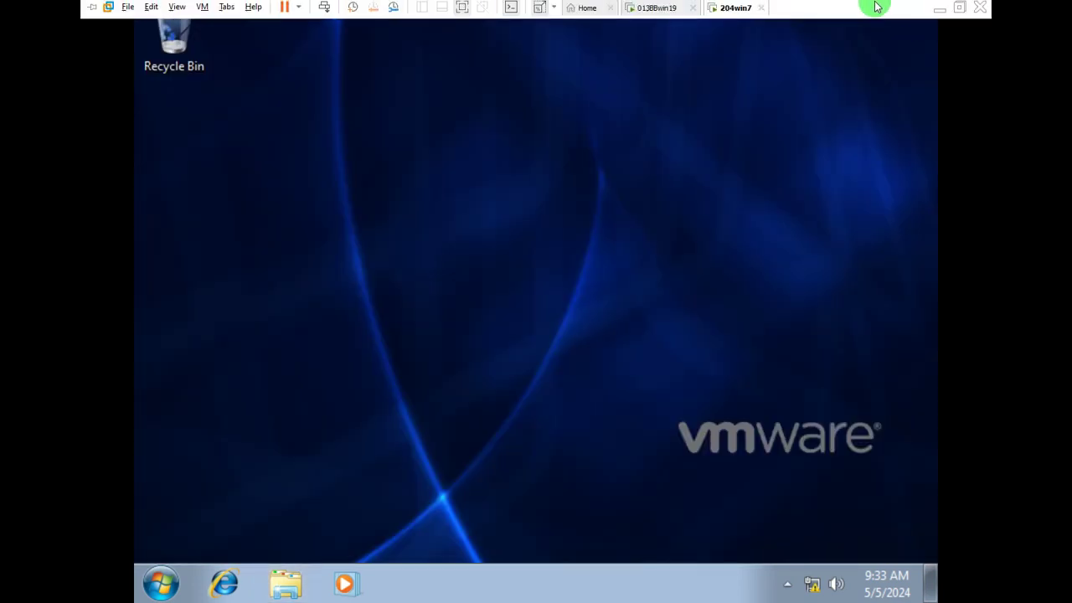
Switch to the review notes in Notepad and insert a blank line below Quota Management.
left_click(936, 8)
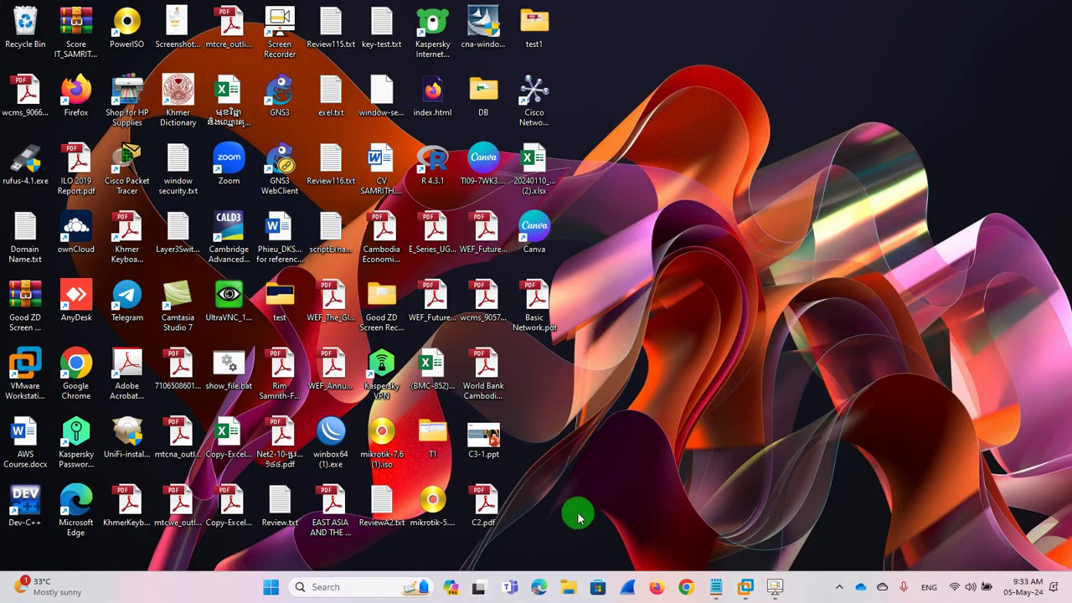
left_click(716, 586)
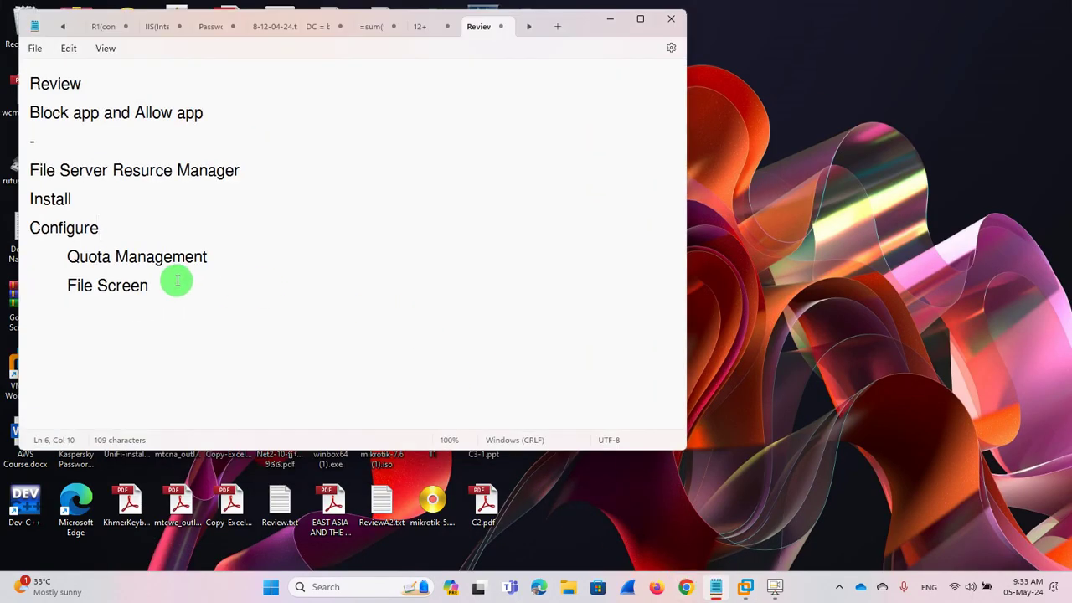
left_click(227, 256)
key("Return")
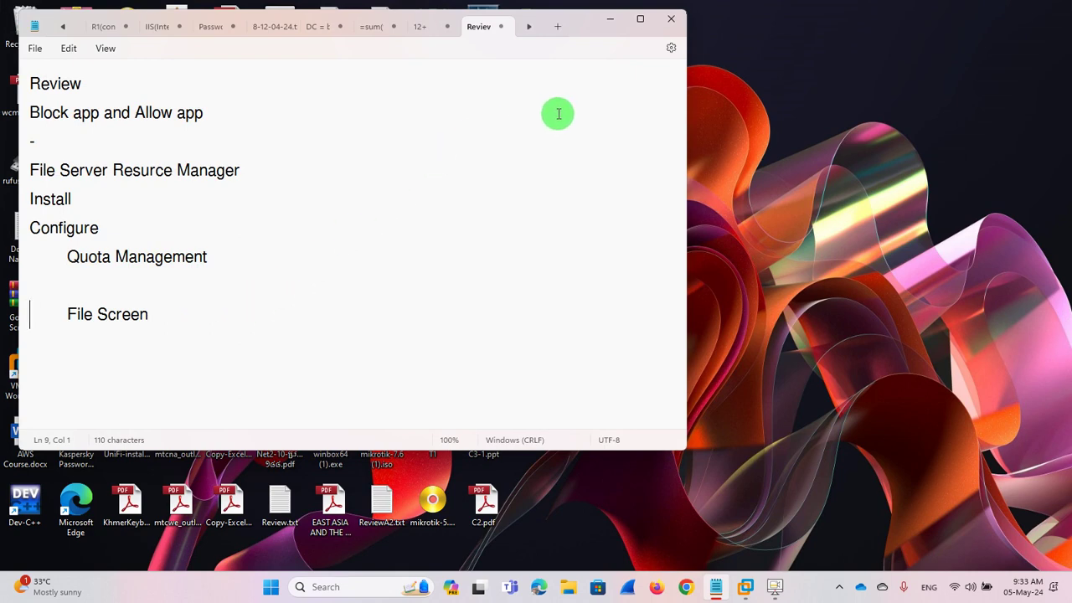
Return to the 013BBwin19 virtual machine and view the contents of the soft folder on the data (E:) drive.
left_click(737, 591)
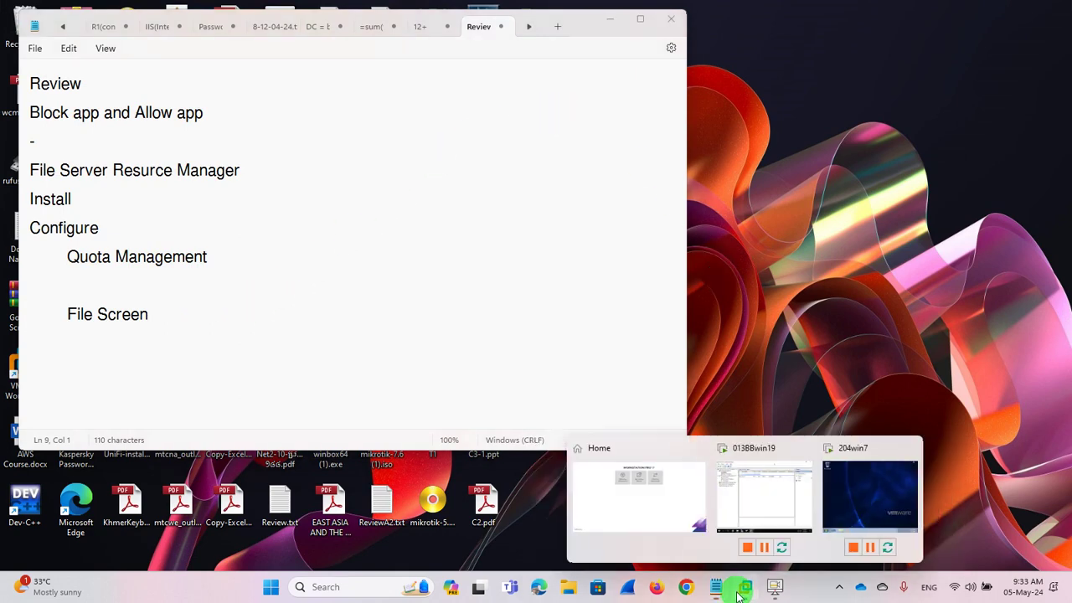
left_click(742, 470)
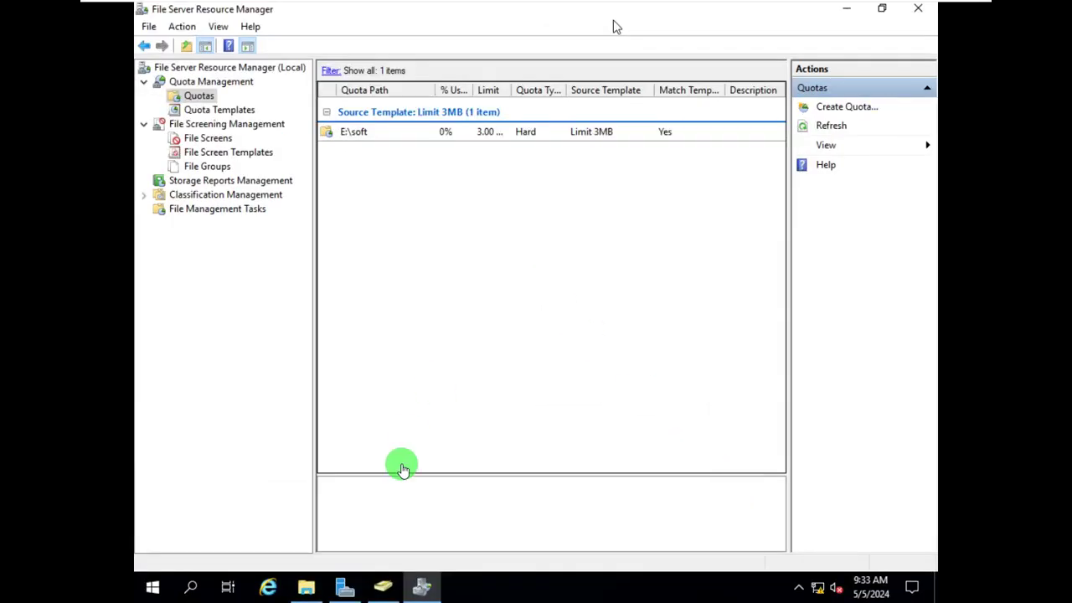
left_click(305, 586)
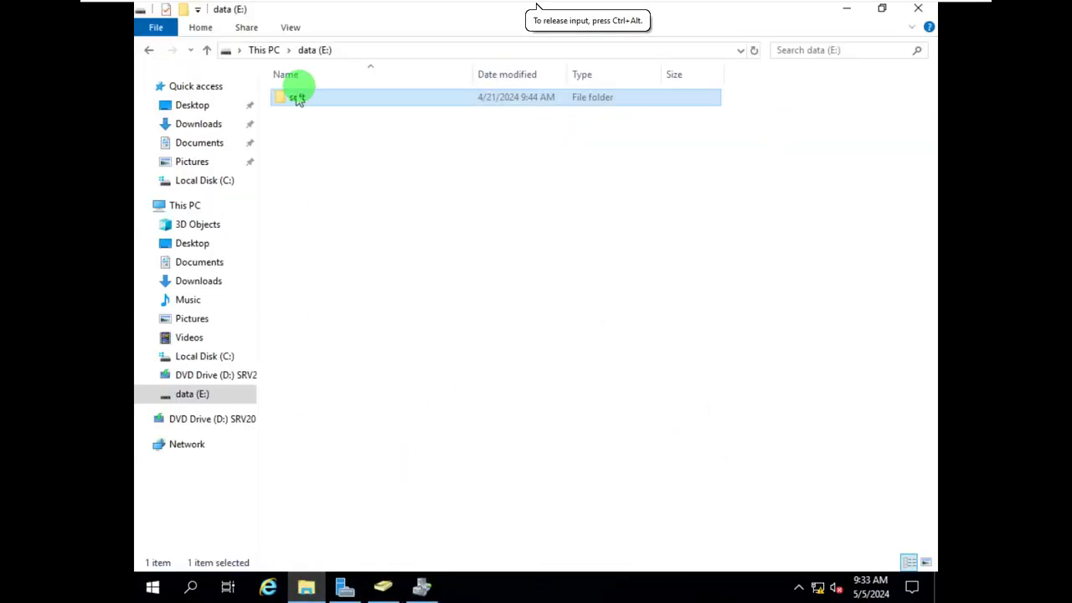
double_click(321, 104)
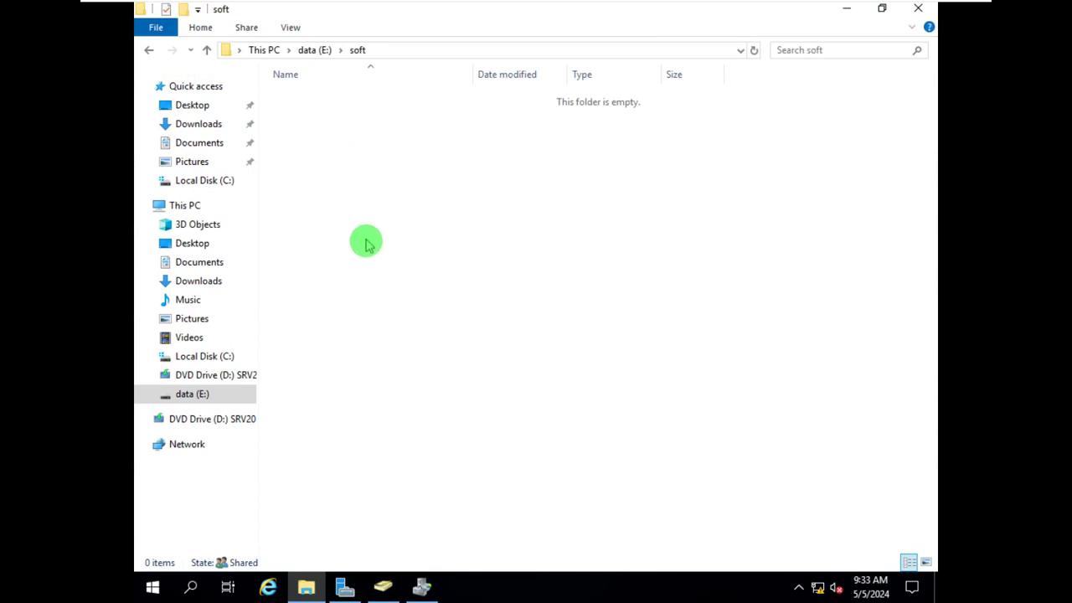
Return to File Server Resource Manager and review the file screens, file groups and file screen templates.
left_click(423, 589)
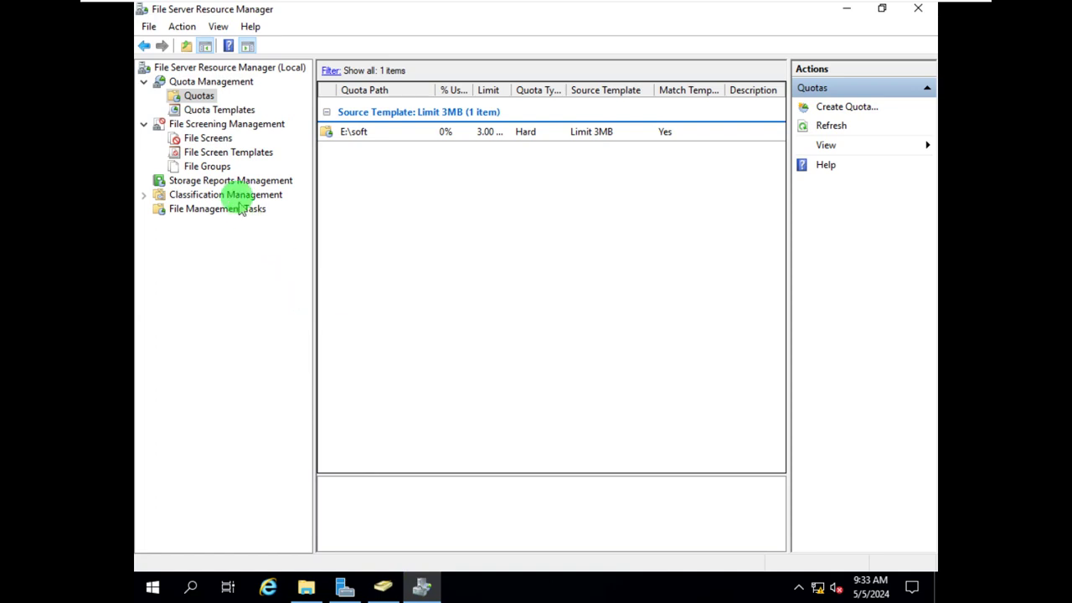
left_click(210, 139)
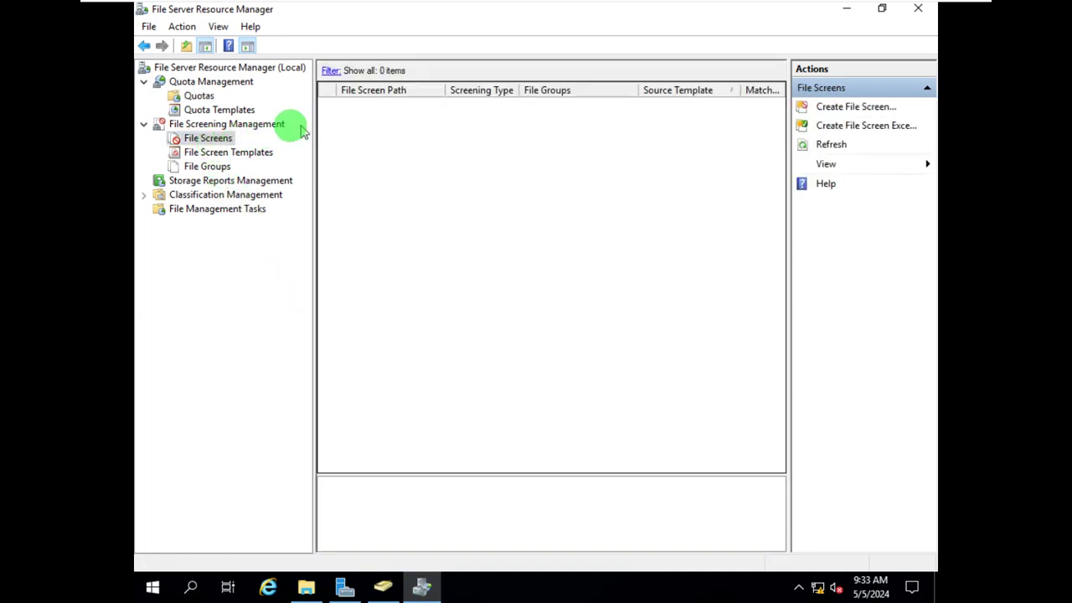
left_click(219, 166)
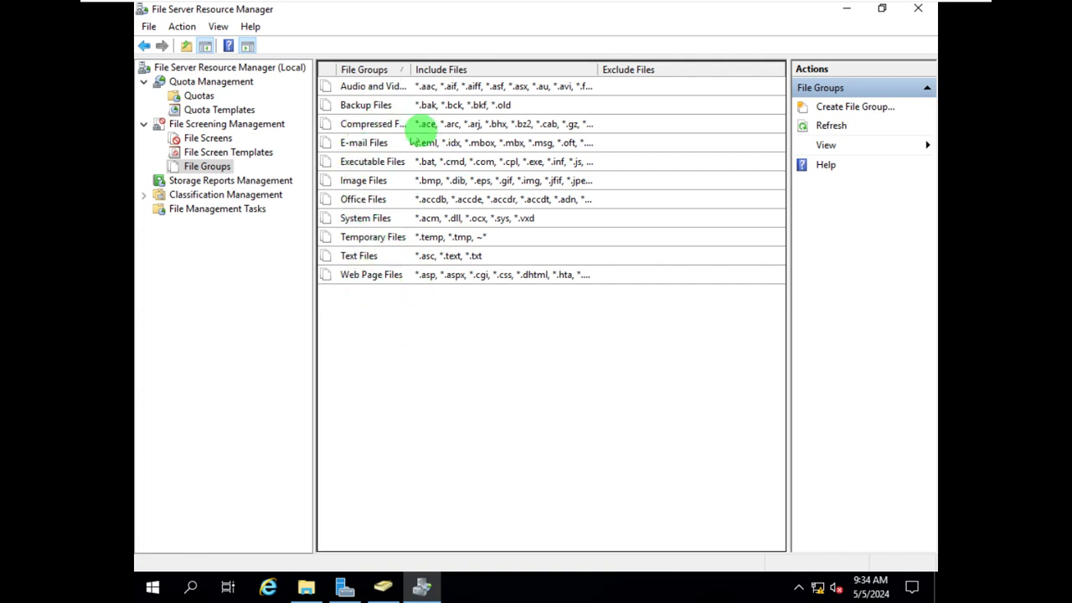
left_click(260, 153)
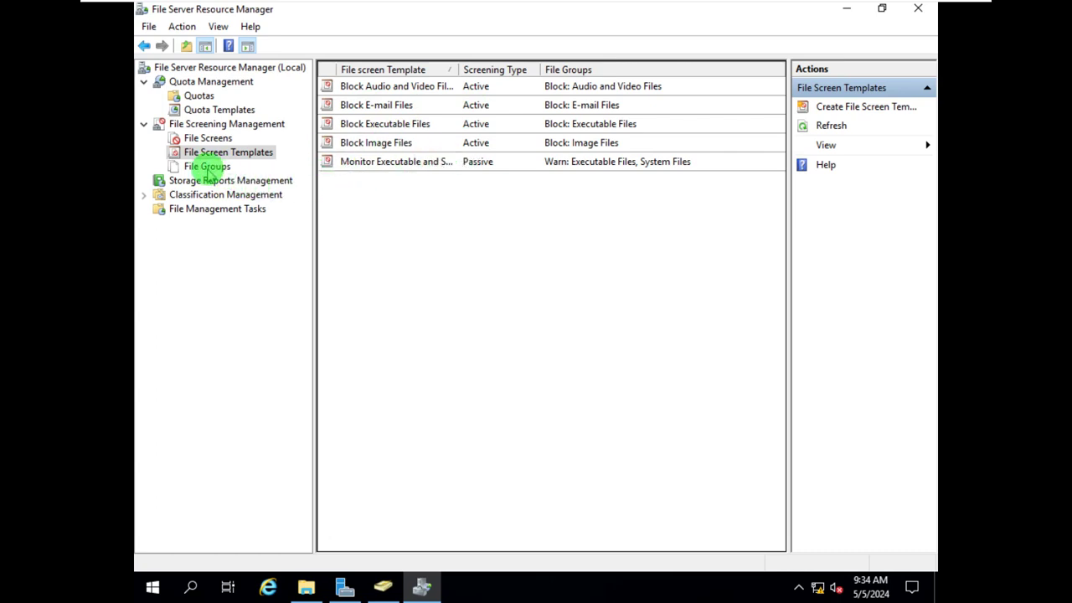
Create a file group named Game that includes the file patterns *.avi and *.mp4.
left_click(207, 168)
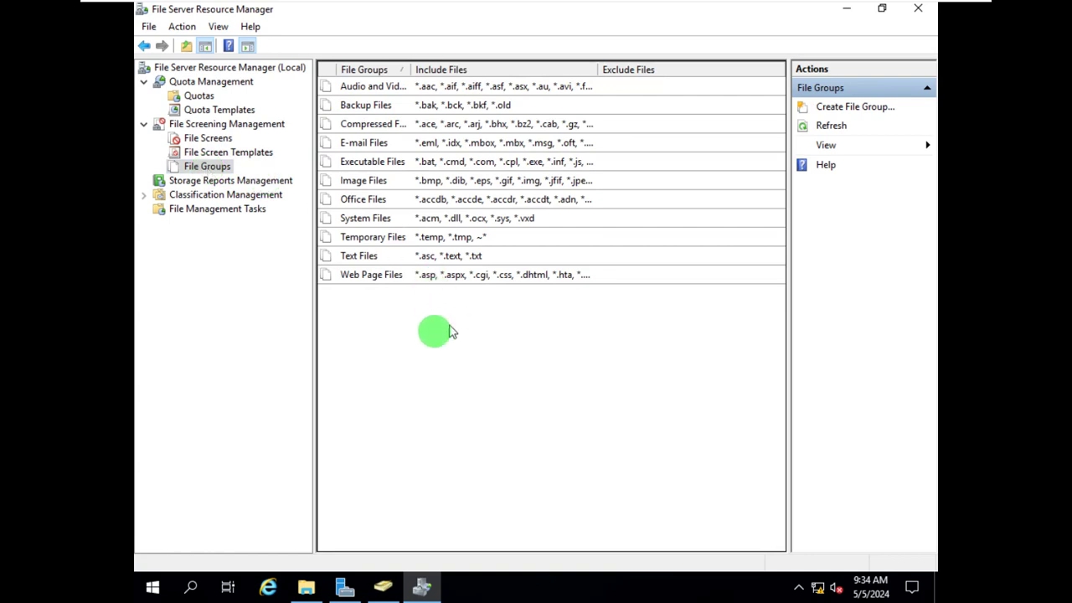
left_click(861, 109)
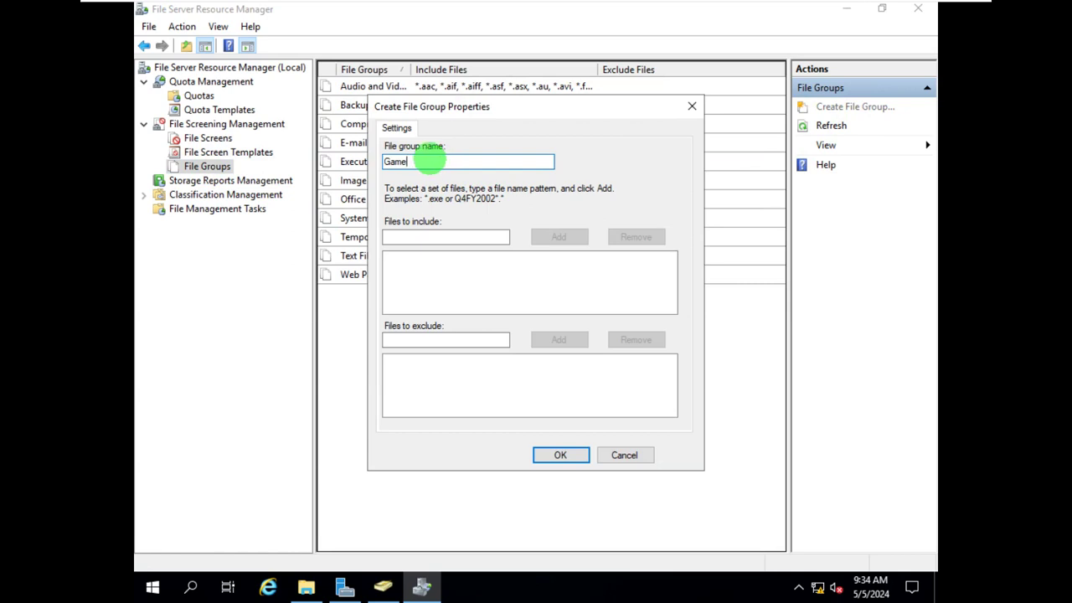
left_click(390, 239)
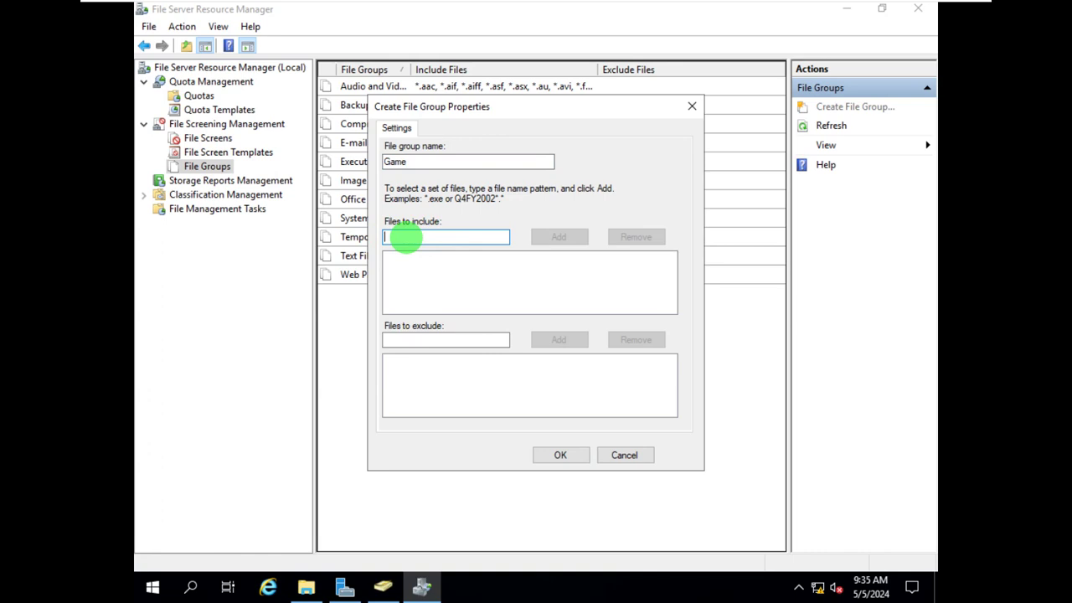
type("*")
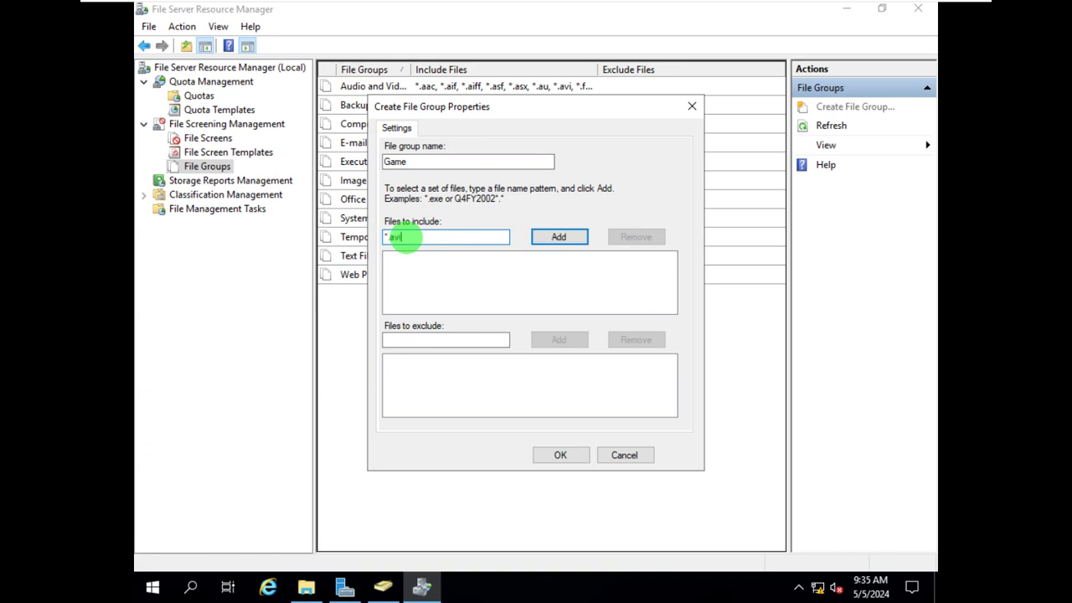
left_click(561, 238)
type("*")
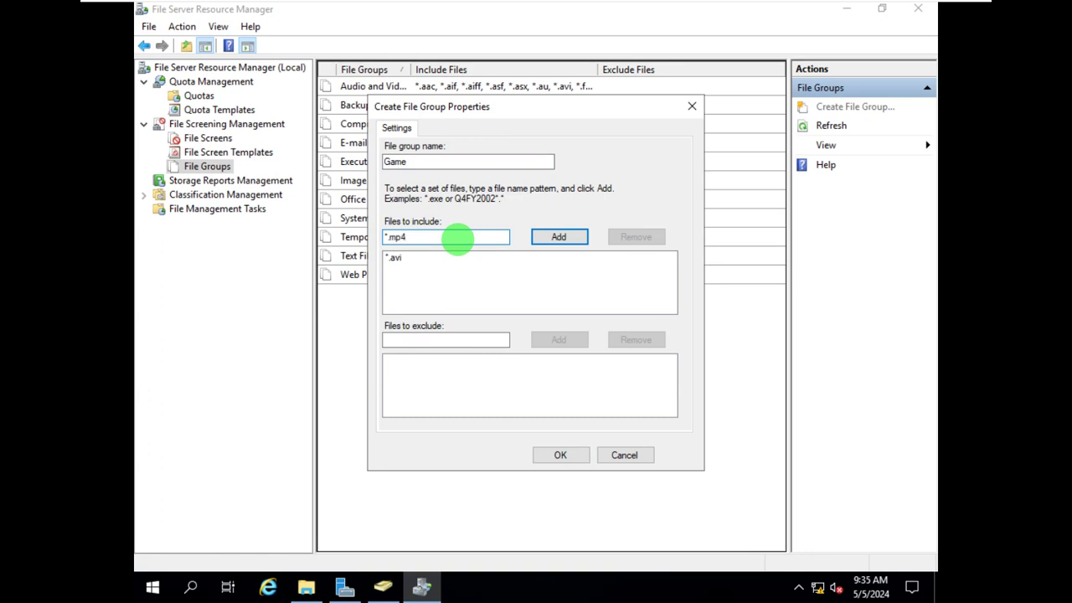
left_click(558, 237)
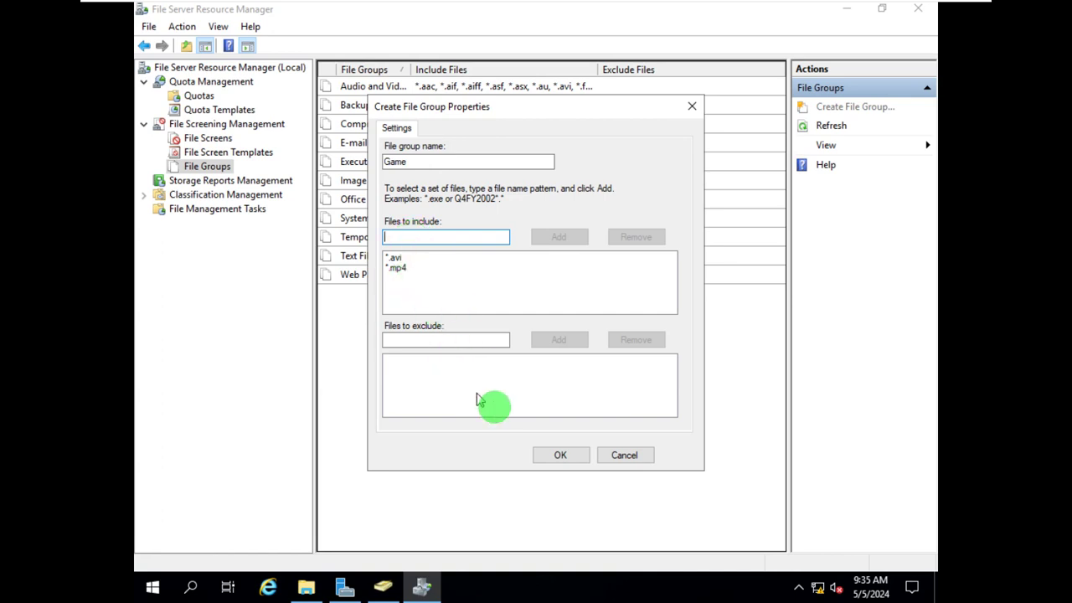
left_click(560, 456)
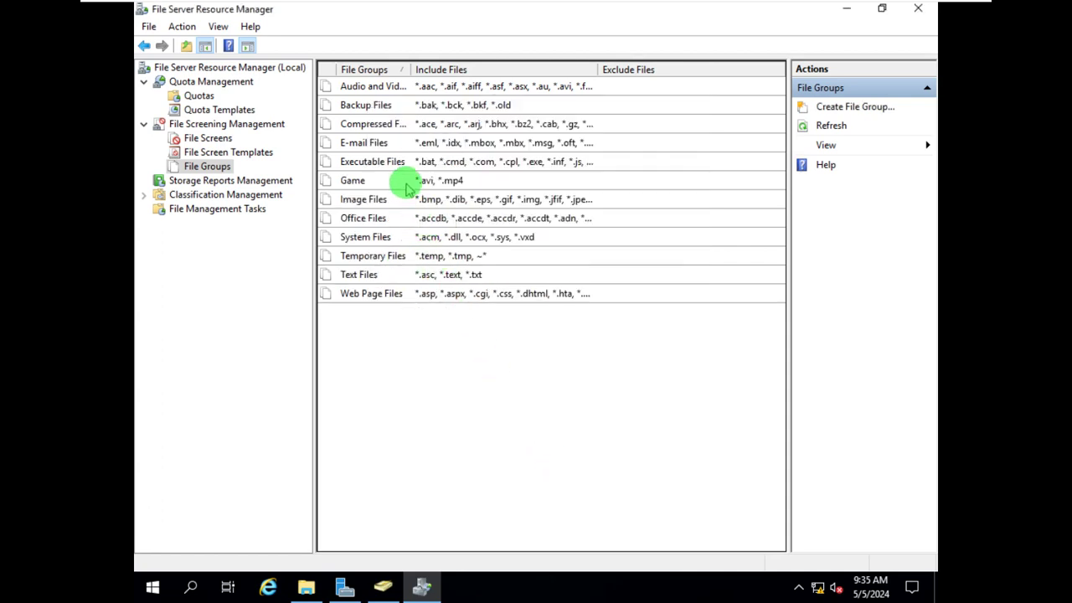
Rename the Game file group to Music in its file group properties.
left_click(407, 181)
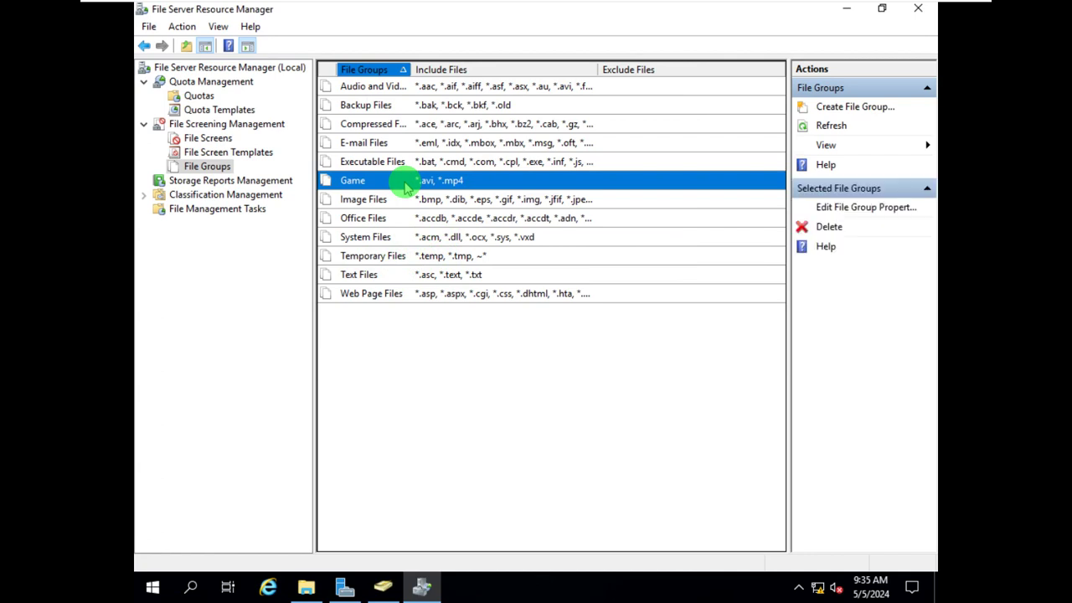
left_click(837, 211)
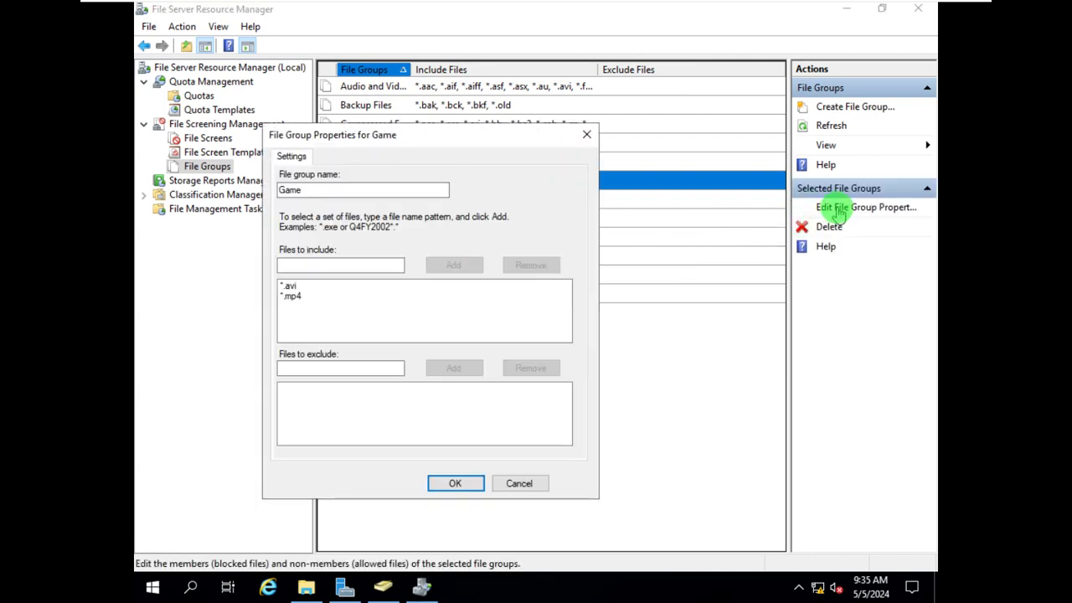
left_click(344, 189)
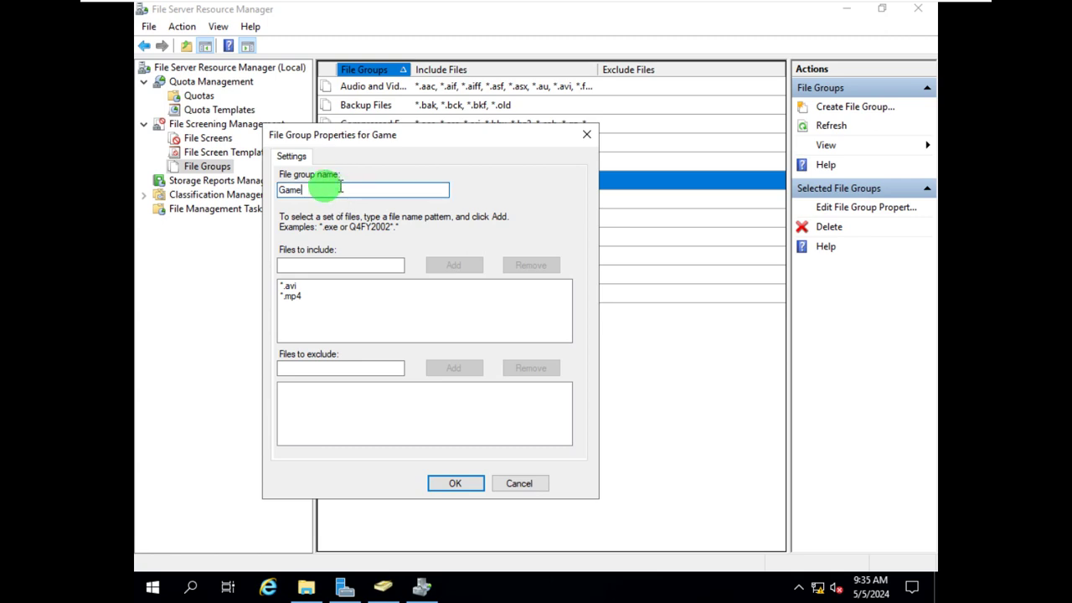
left_click_drag(340, 187, 242, 187)
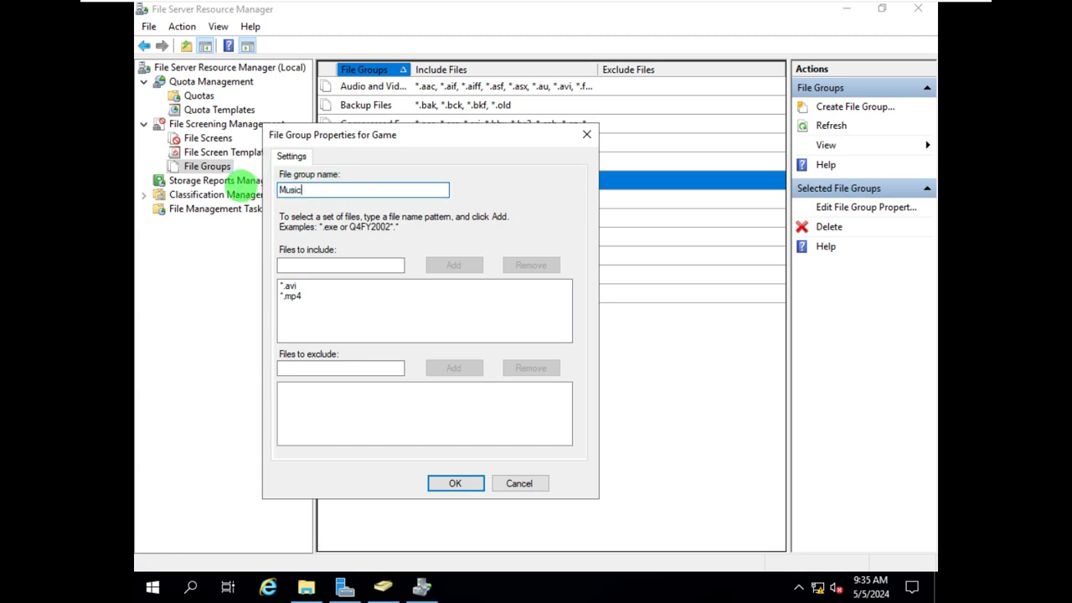
type("Music")
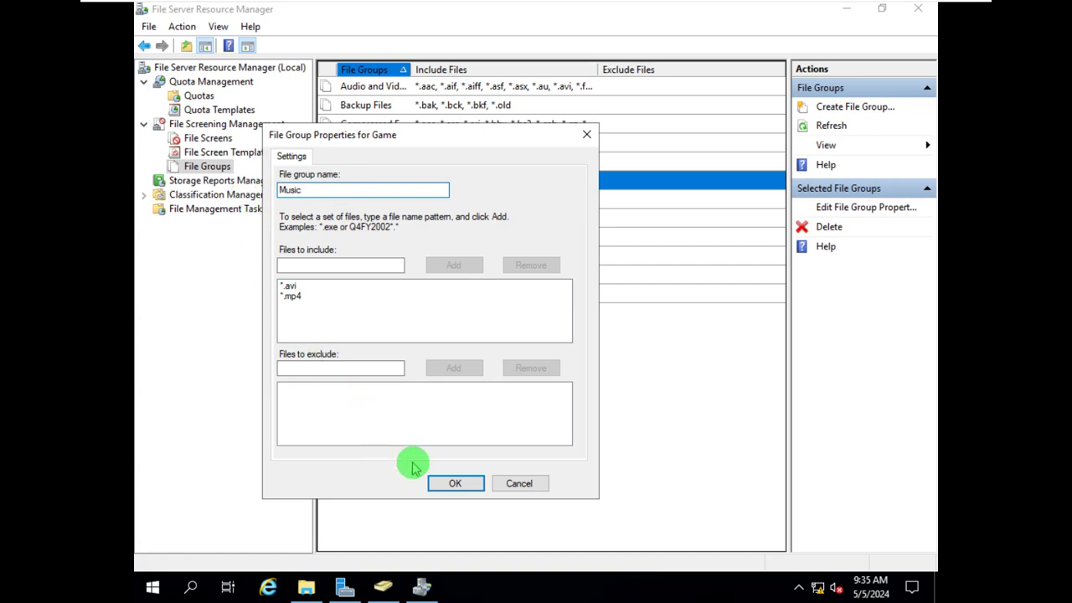
left_click(453, 484)
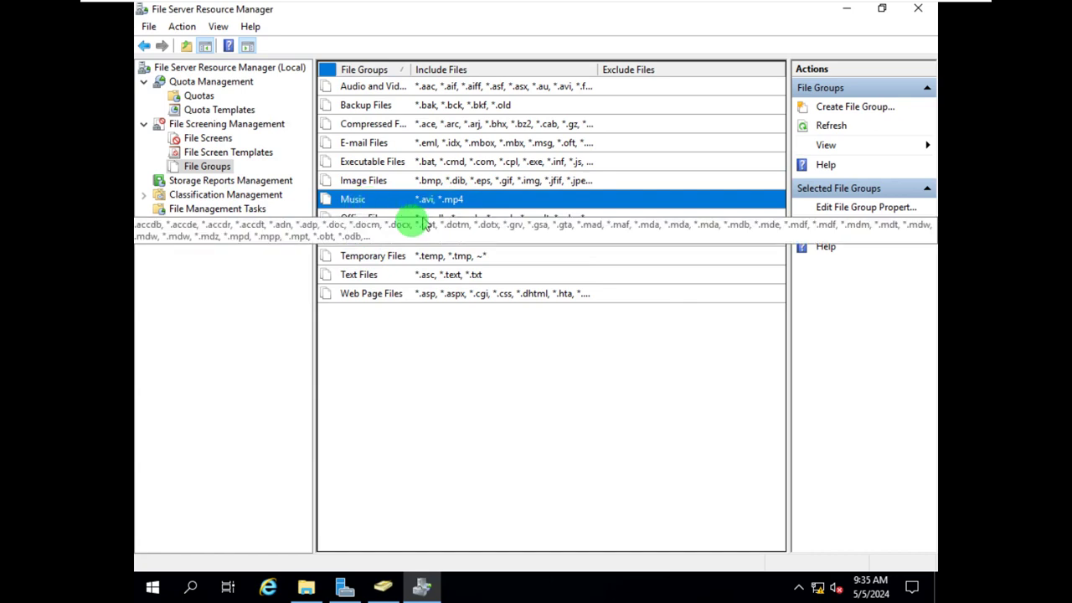
Try to create a new file screen template.
left_click(235, 153)
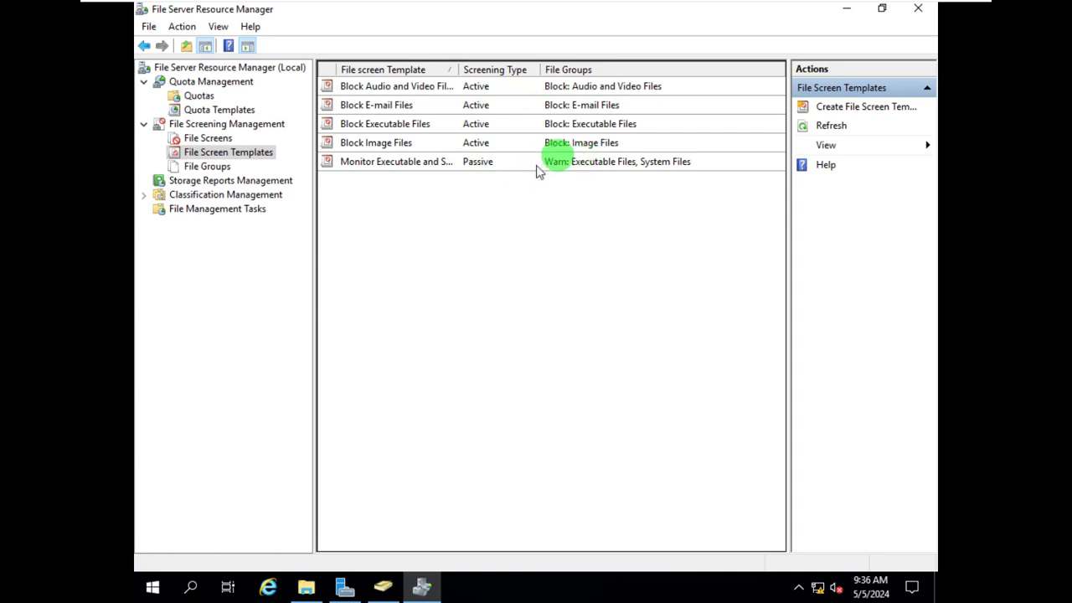
left_click(837, 107)
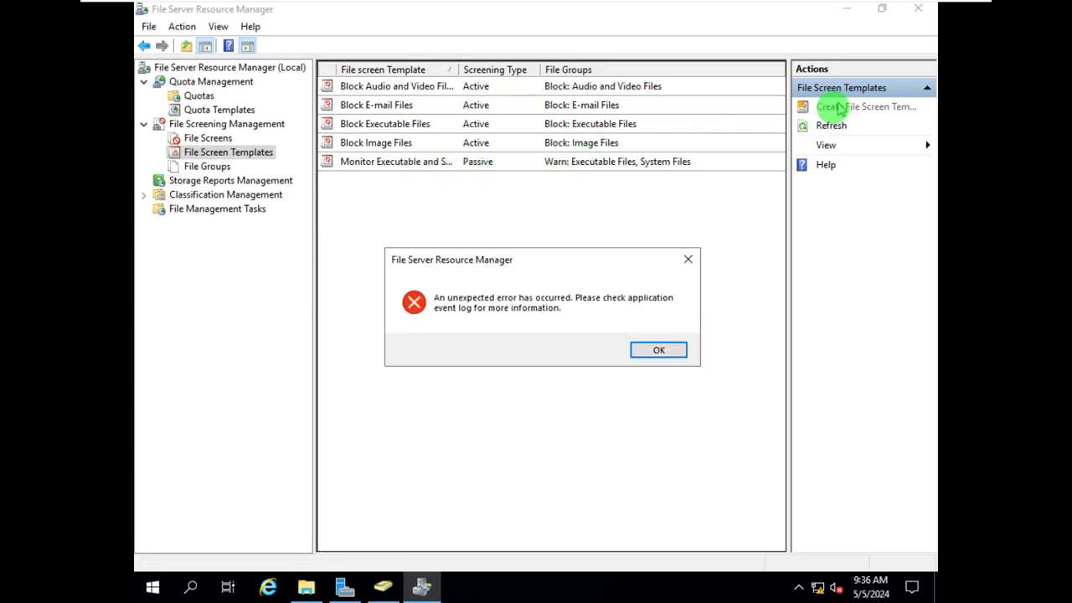
left_click(659, 351)
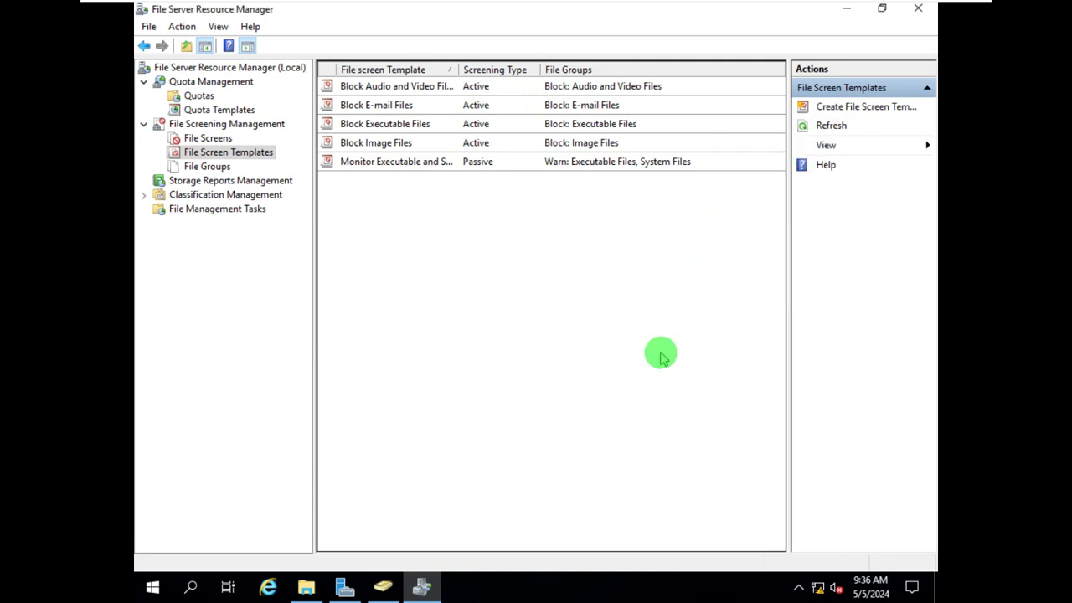
mouse_move(817, 8)
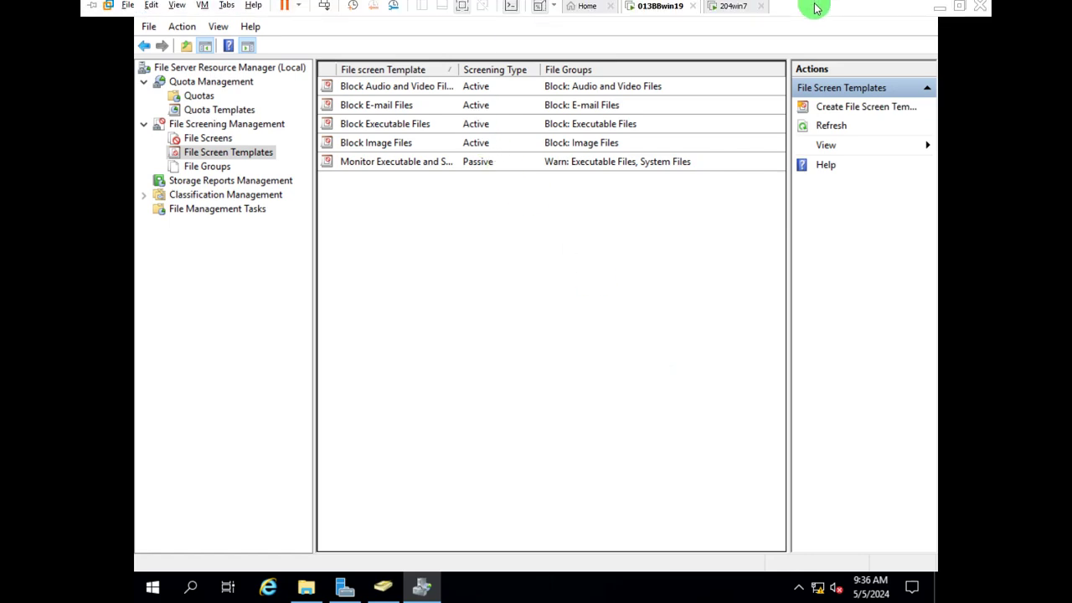
left_click(938, 6)
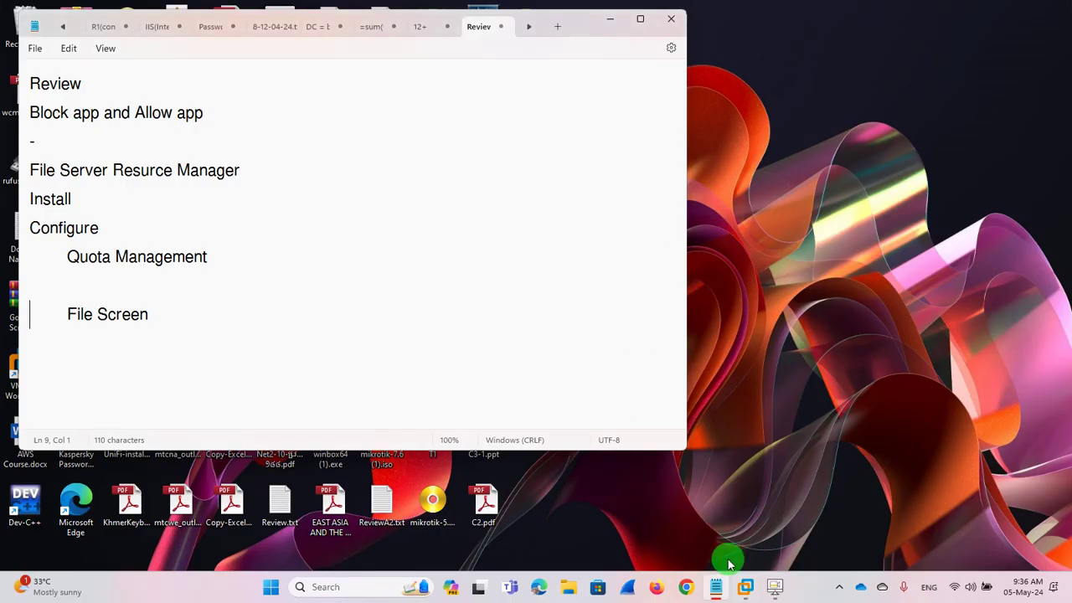
left_click(773, 586)
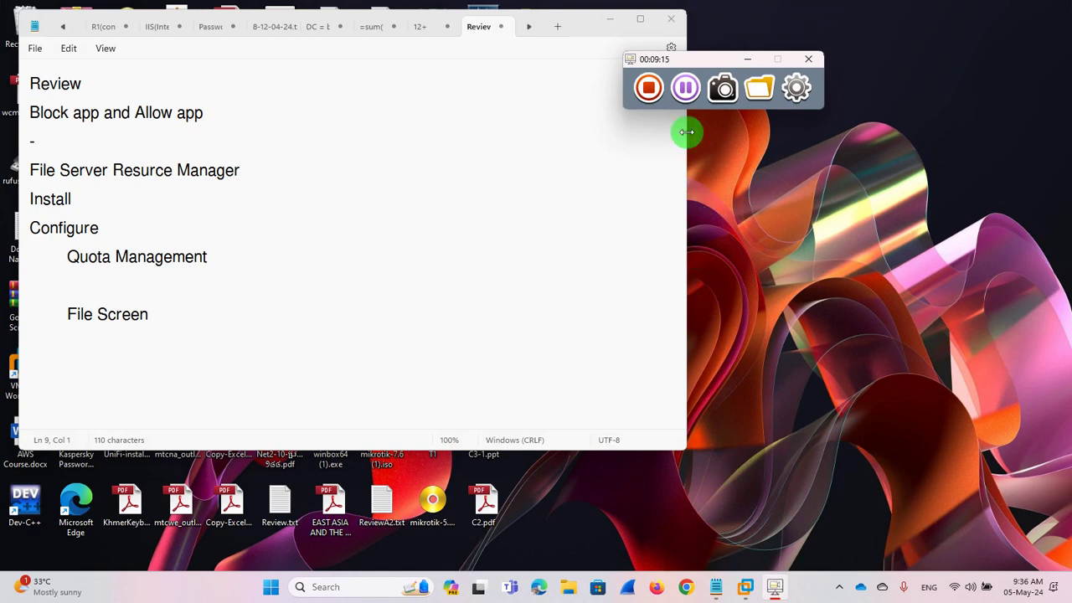
left_click(685, 88)
left_click(685, 88)
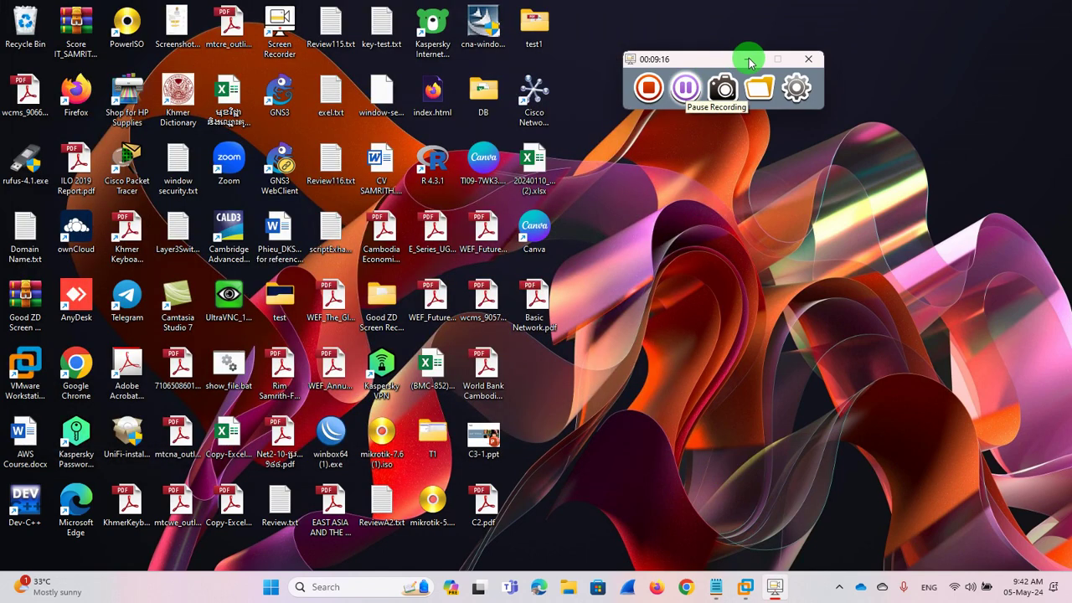
left_click(752, 57)
Return to the 013BBwin19 virtual machine and review the file groups in File Server Resource Manager.
mouse_move(744, 589)
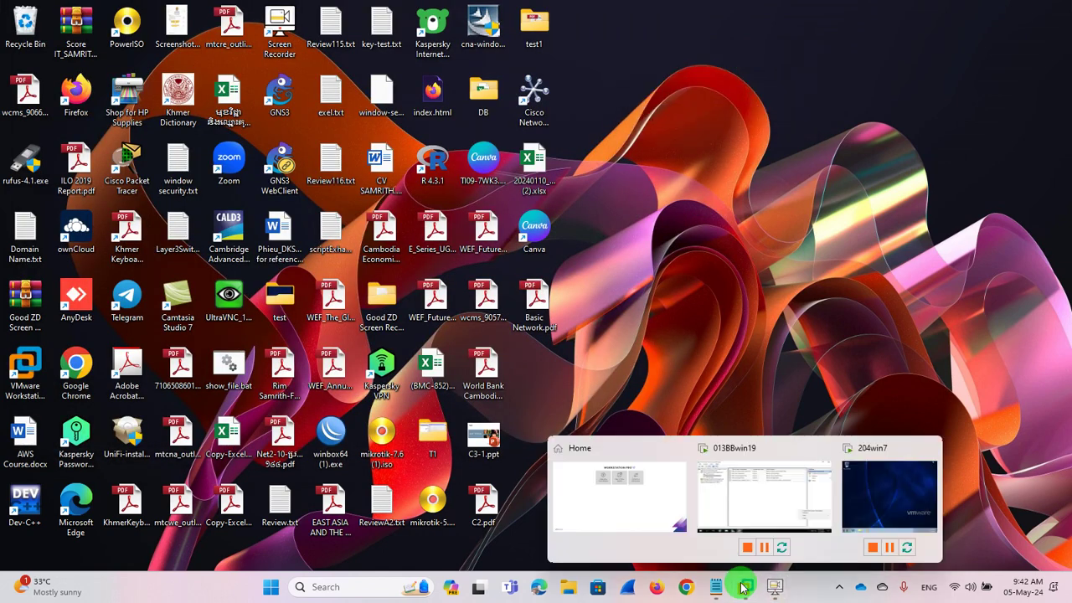
left_click(754, 477)
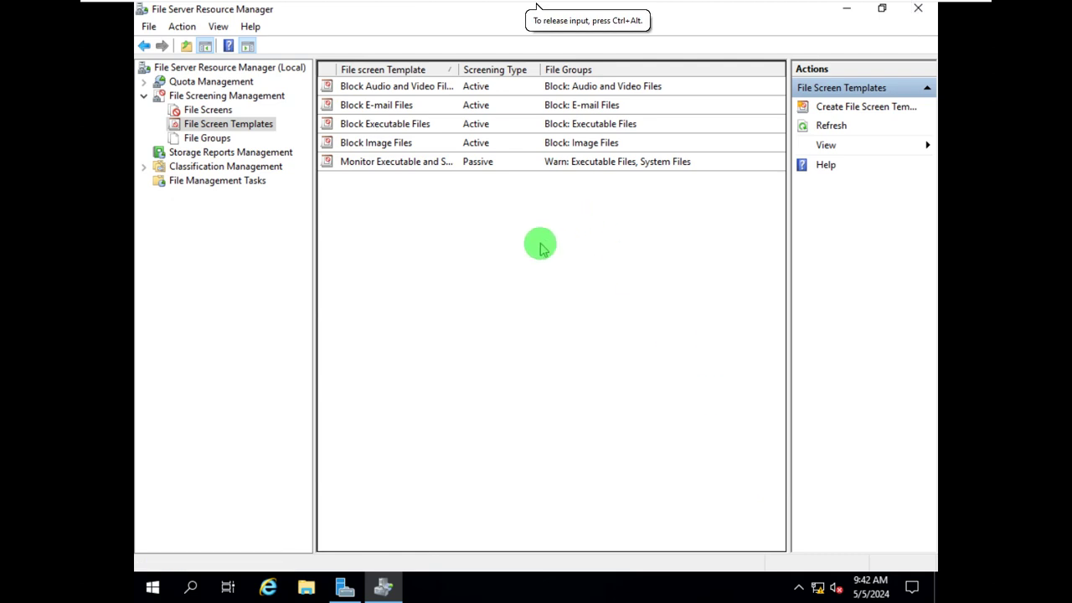
left_click(208, 138)
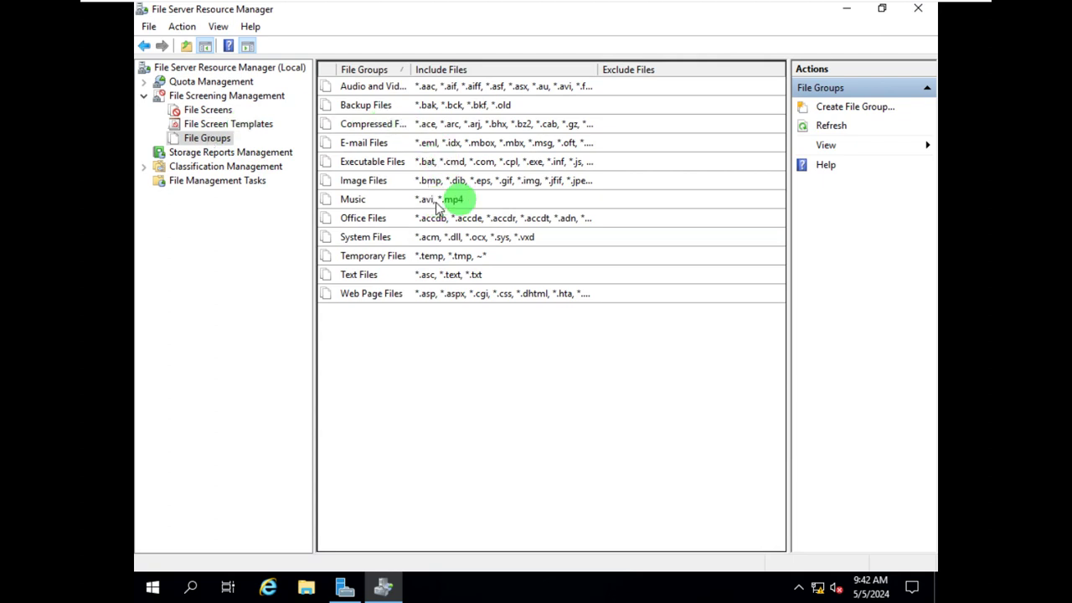
Create an active file screen template named Block Music that blocks the Music file group, checking the group's included file patterns.
left_click(213, 124)
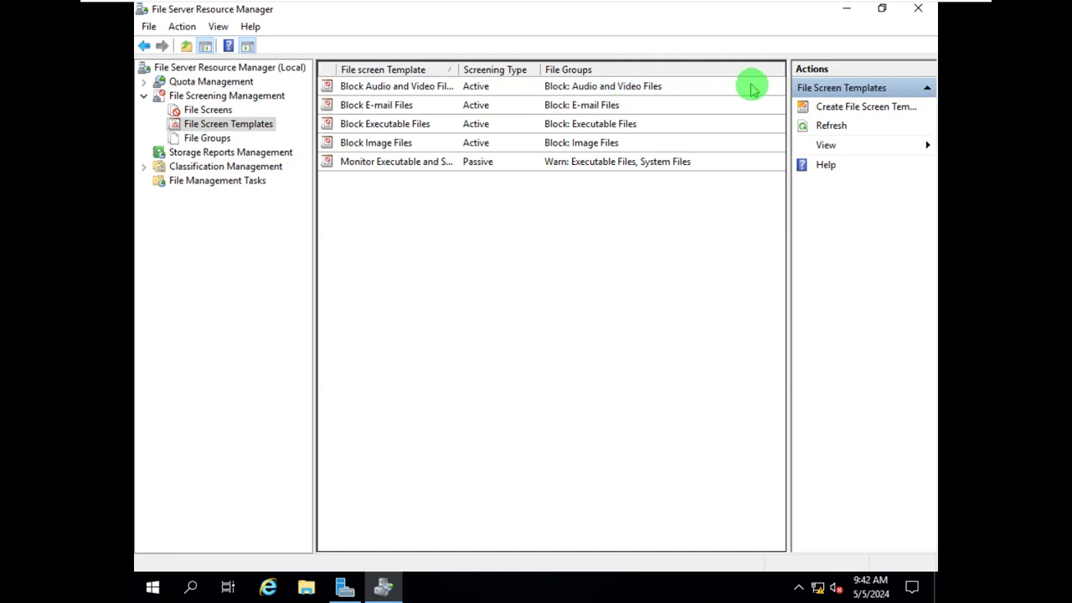
left_click(850, 107)
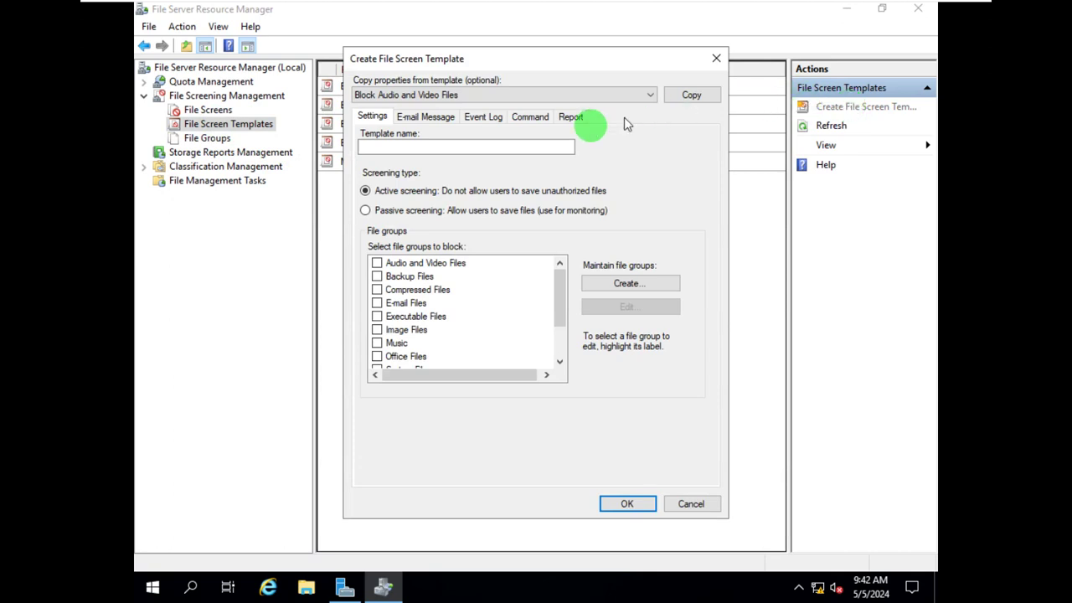
left_click(393, 148)
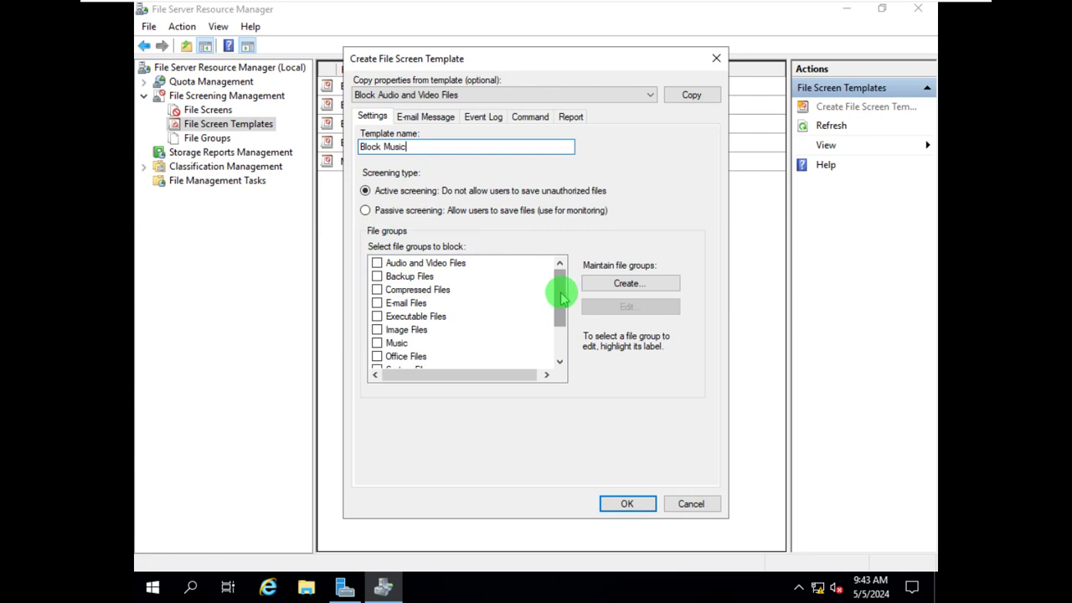
left_click_drag(562, 298, 561, 306)
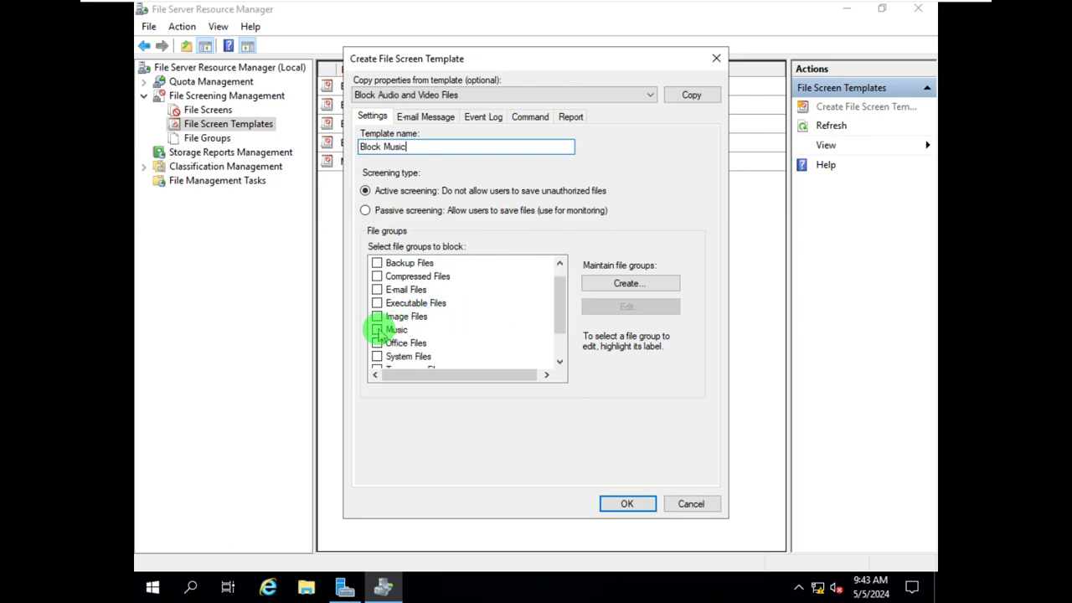
left_click(377, 330)
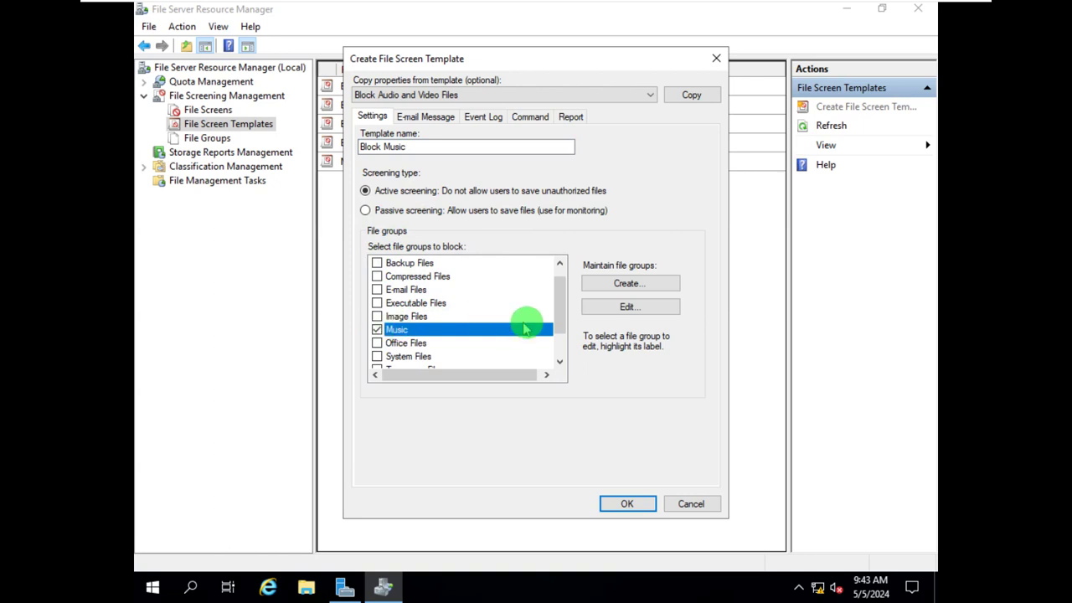
left_click_drag(559, 339, 562, 316)
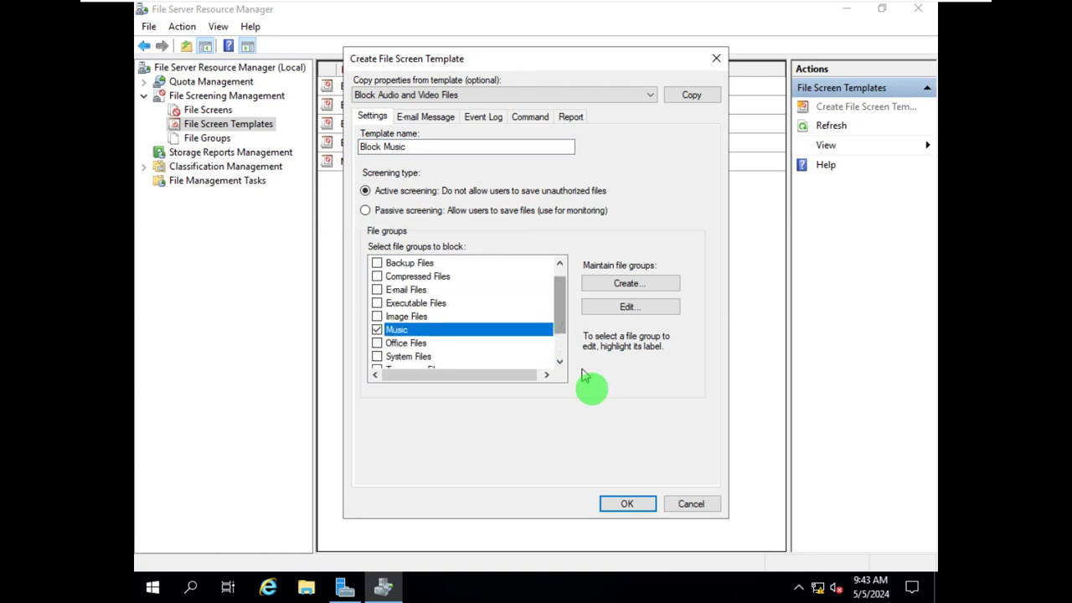
left_click(628, 308)
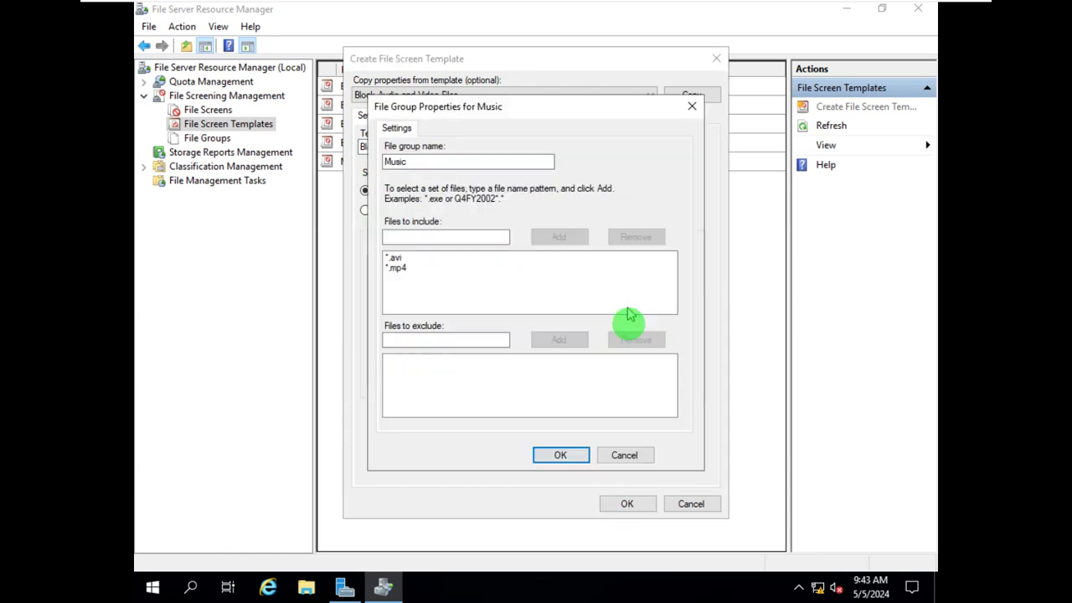
left_click(626, 454)
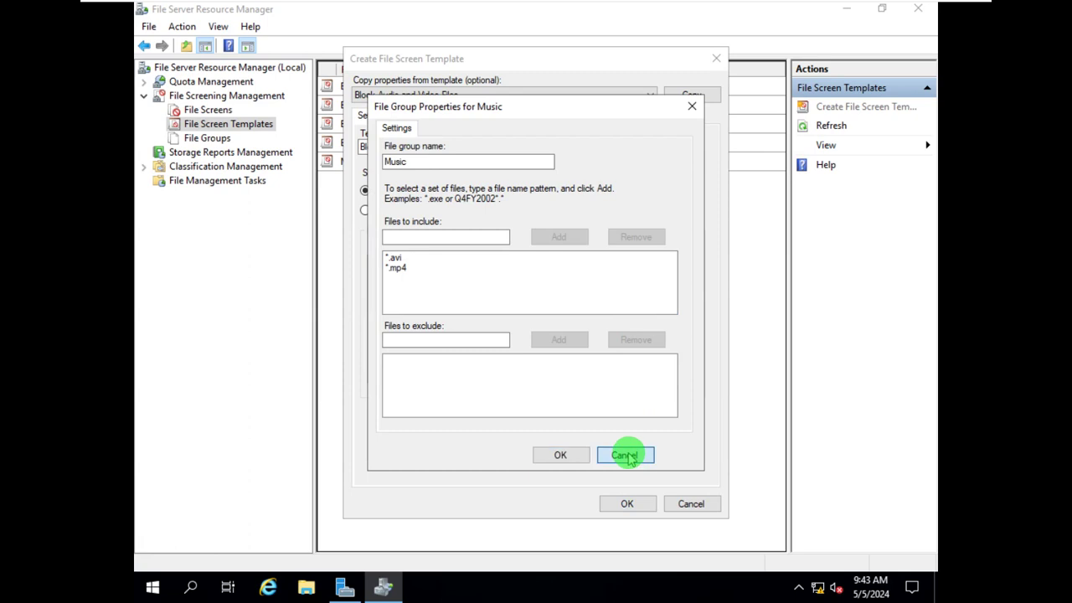
left_click(623, 503)
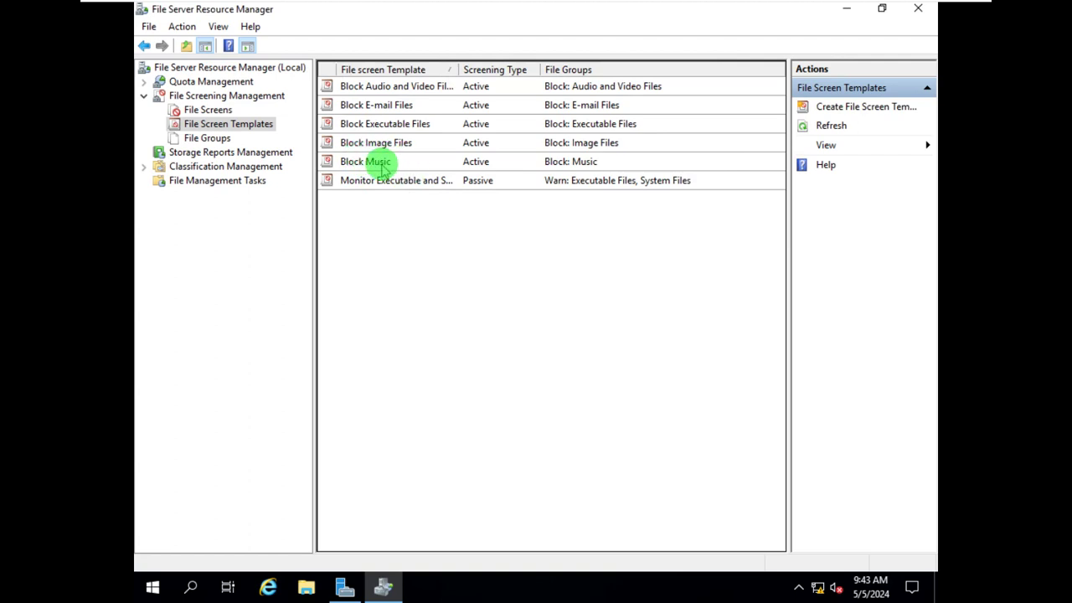
left_click(379, 164)
Start a new file screen and set its path to the E:\soft folder.
left_click(209, 110)
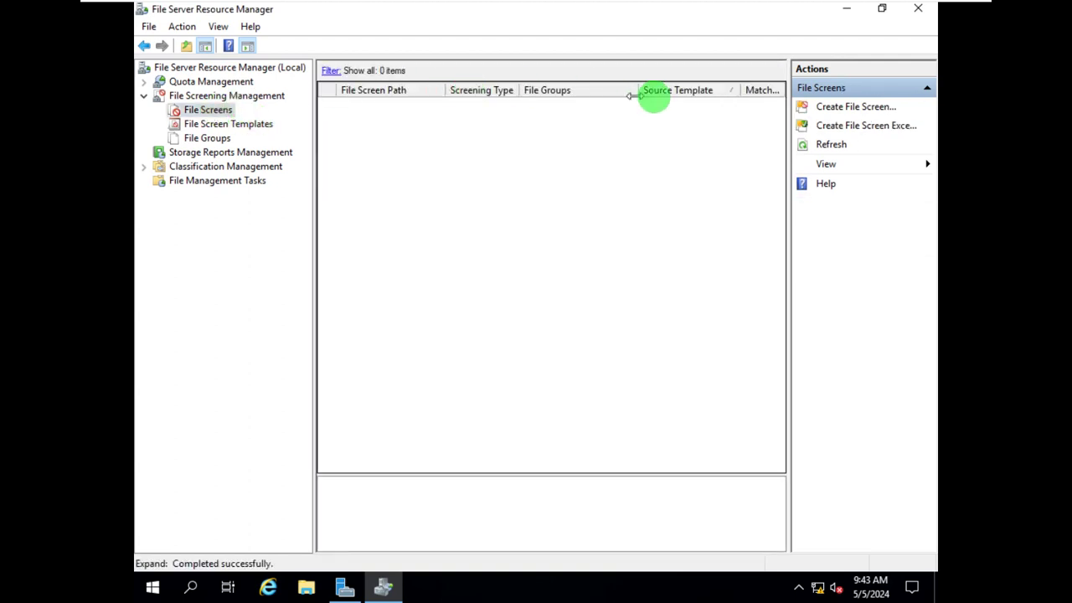
left_click(853, 107)
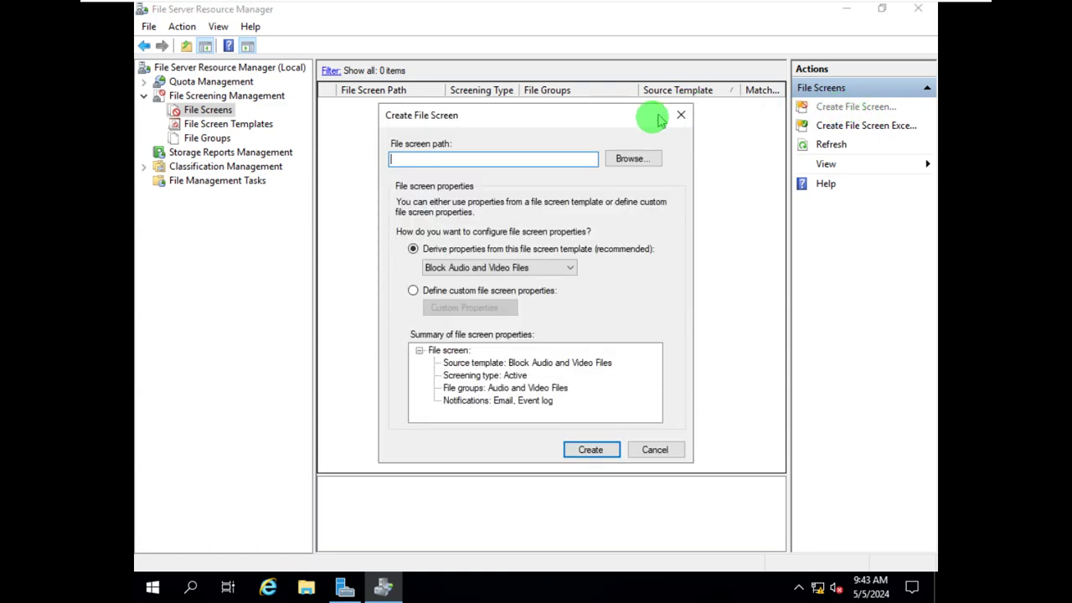
left_click(626, 160)
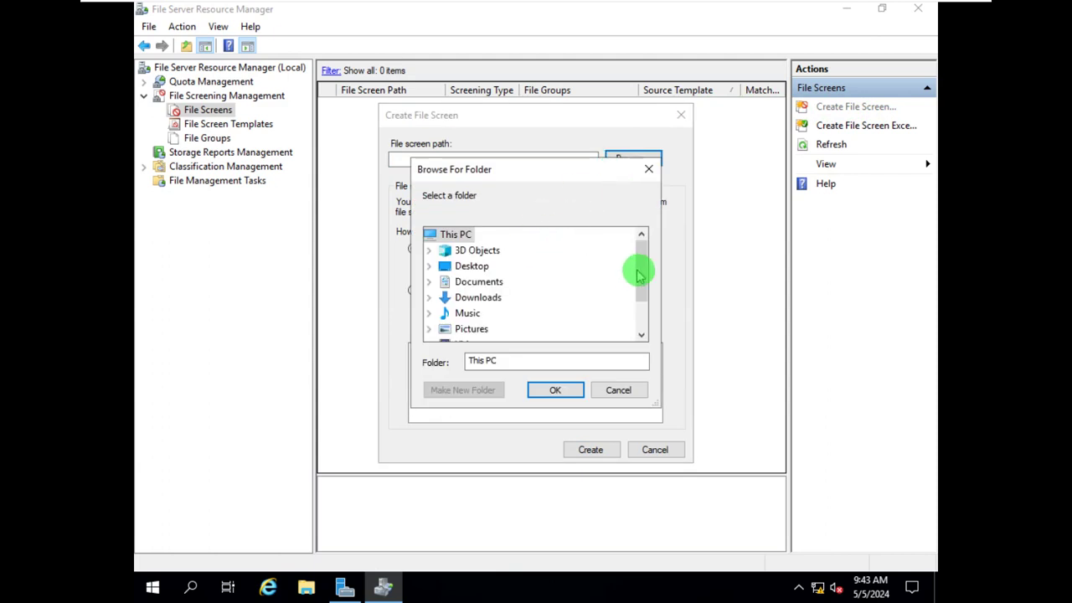
left_click_drag(646, 269, 639, 335)
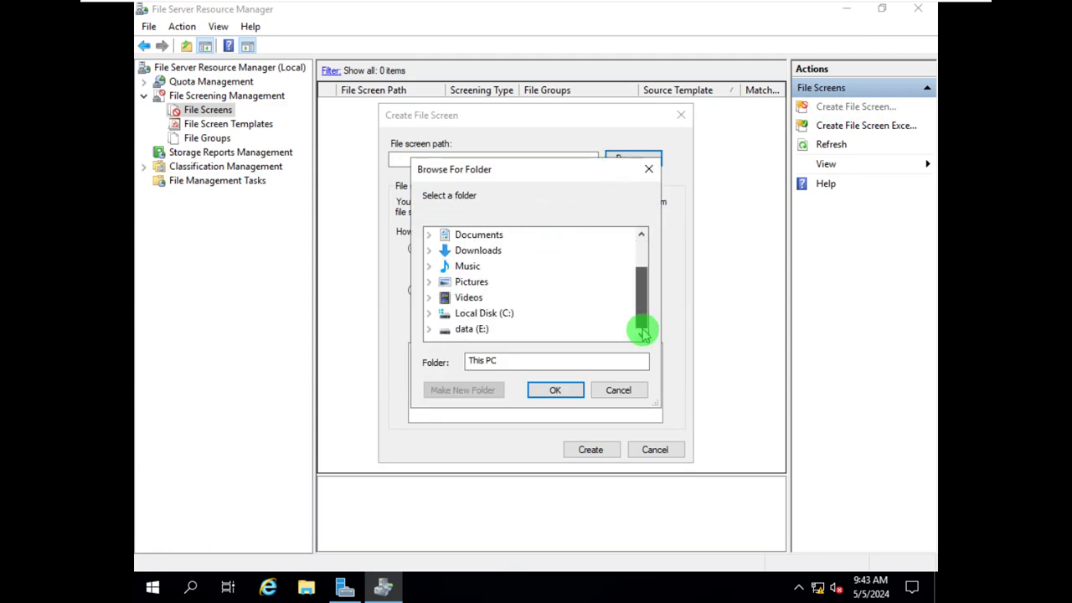
left_click(478, 329)
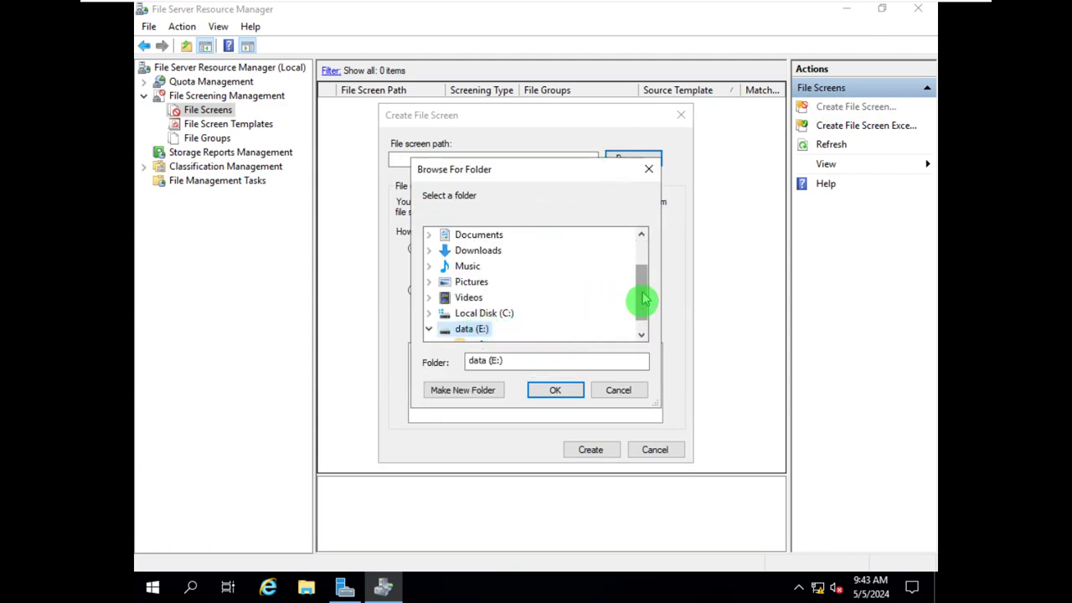
left_click_drag(641, 299, 640, 325)
left_click(476, 329)
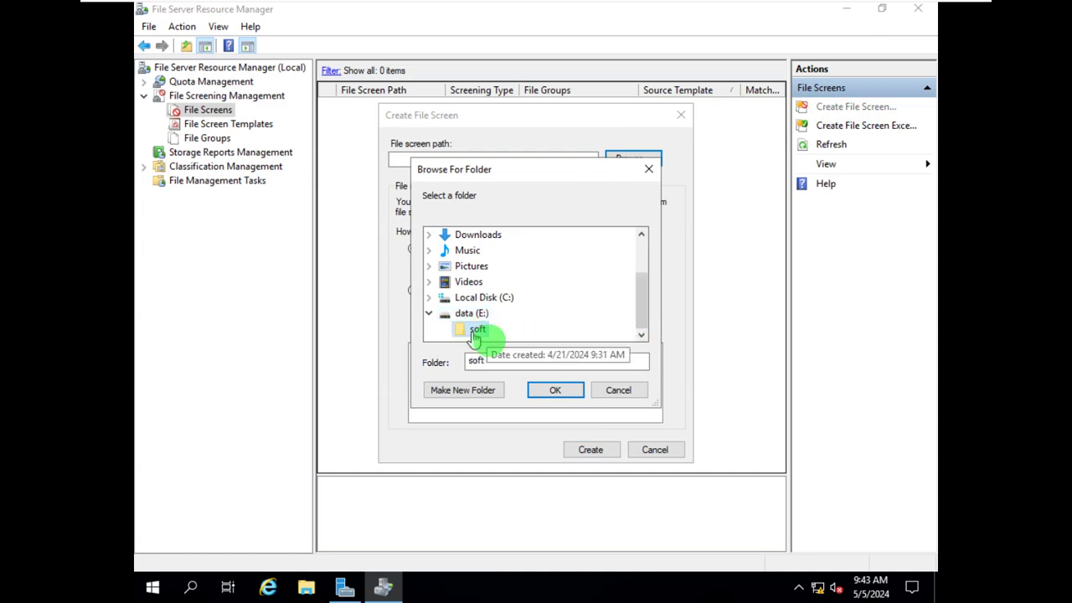
left_click(549, 390)
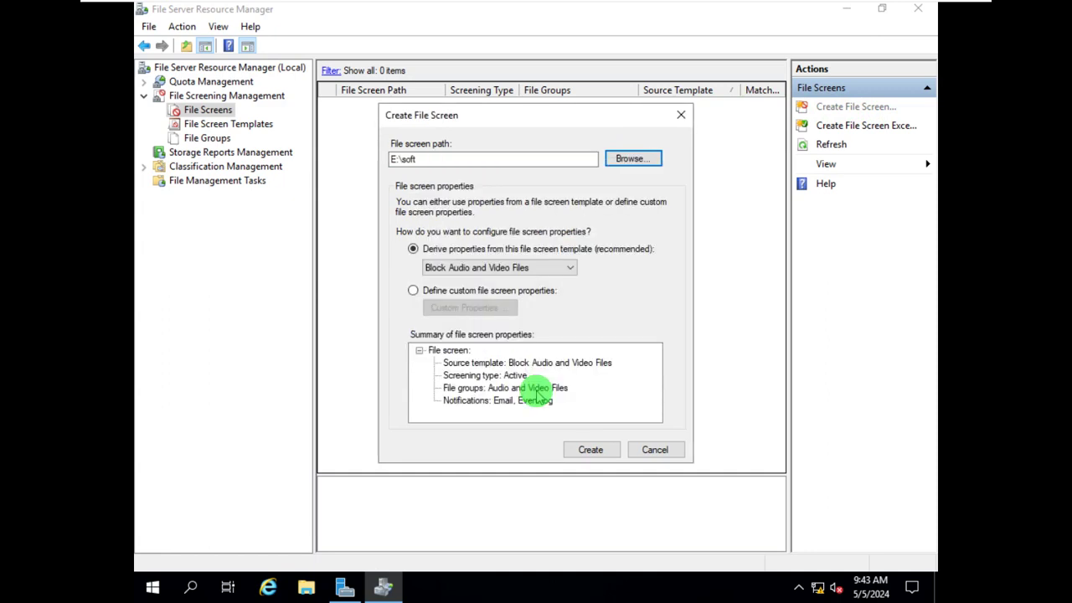
Derive the file screen's properties from the Block Music template, create it, and check the details of the E:\soft entry.
left_click(471, 269)
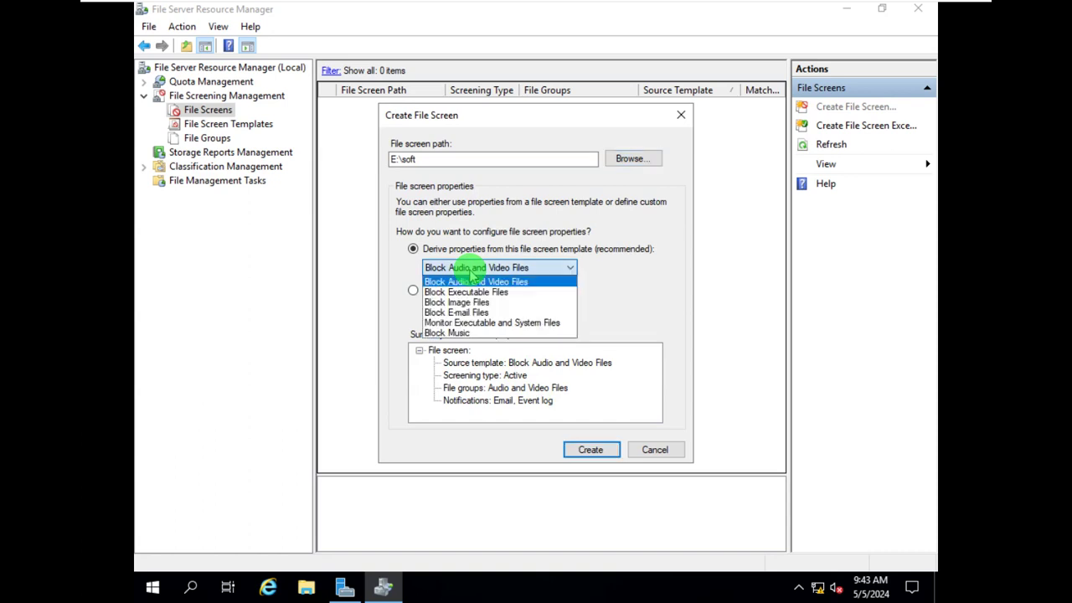
left_click(475, 333)
left_click(591, 451)
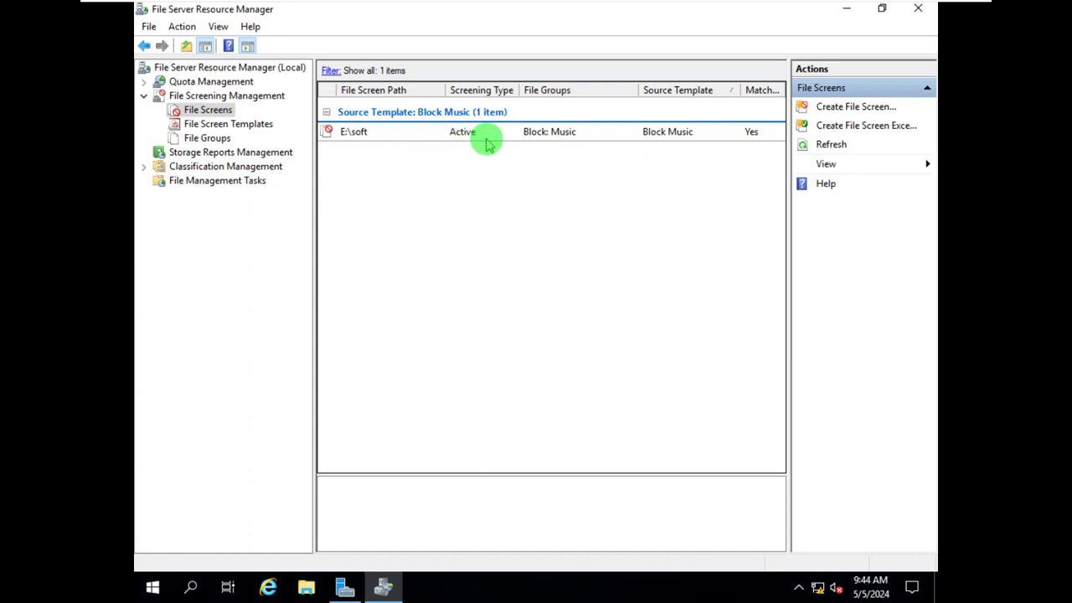
left_click(411, 136)
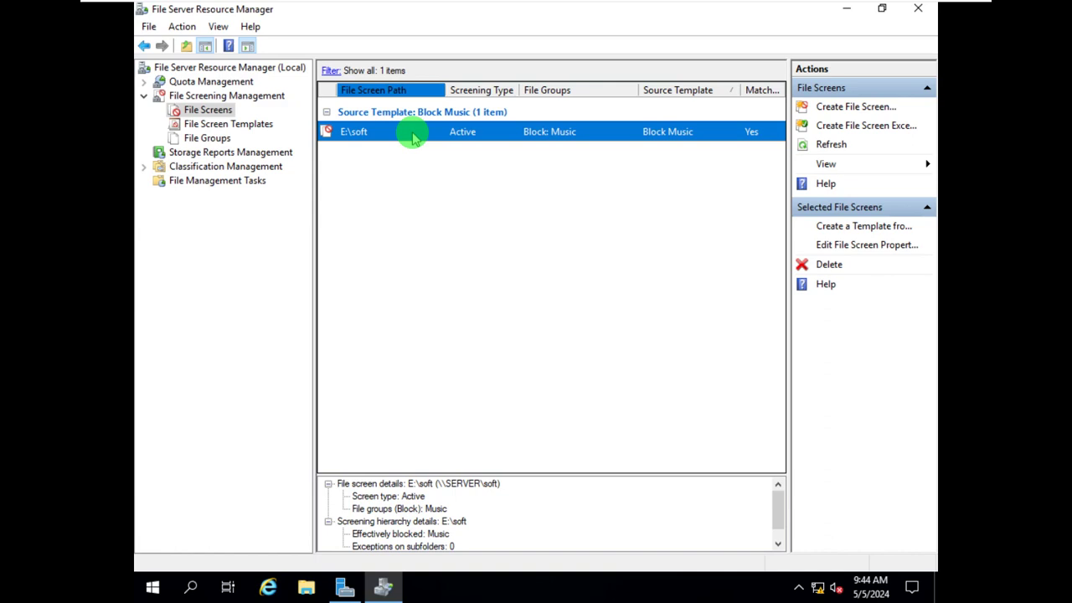
left_click(488, 197)
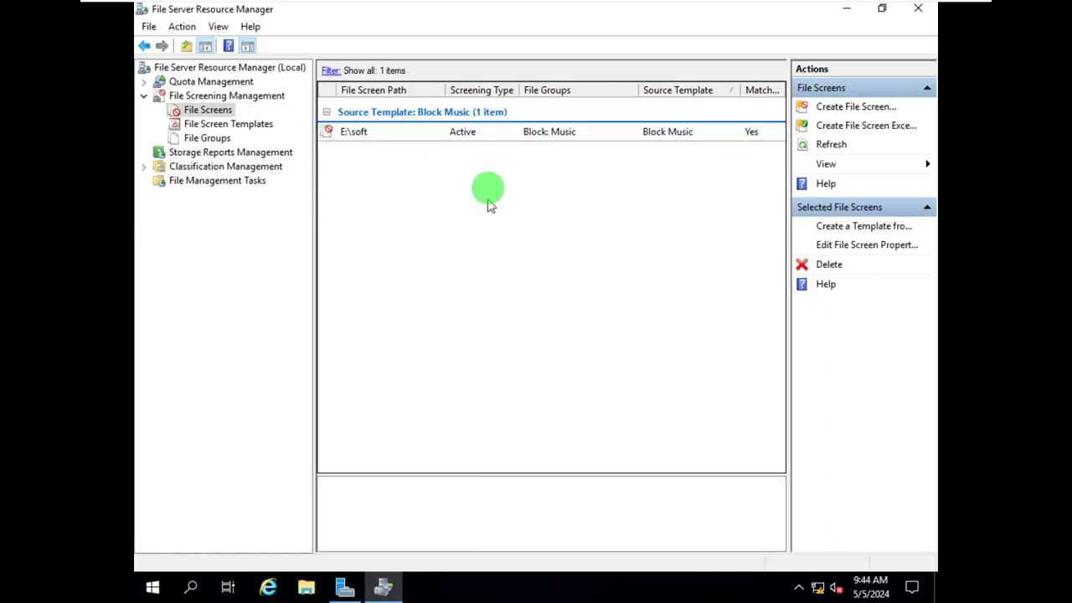
Switch to the 204win7 virtual machine and log off its current Windows session.
mouse_move(646, 12)
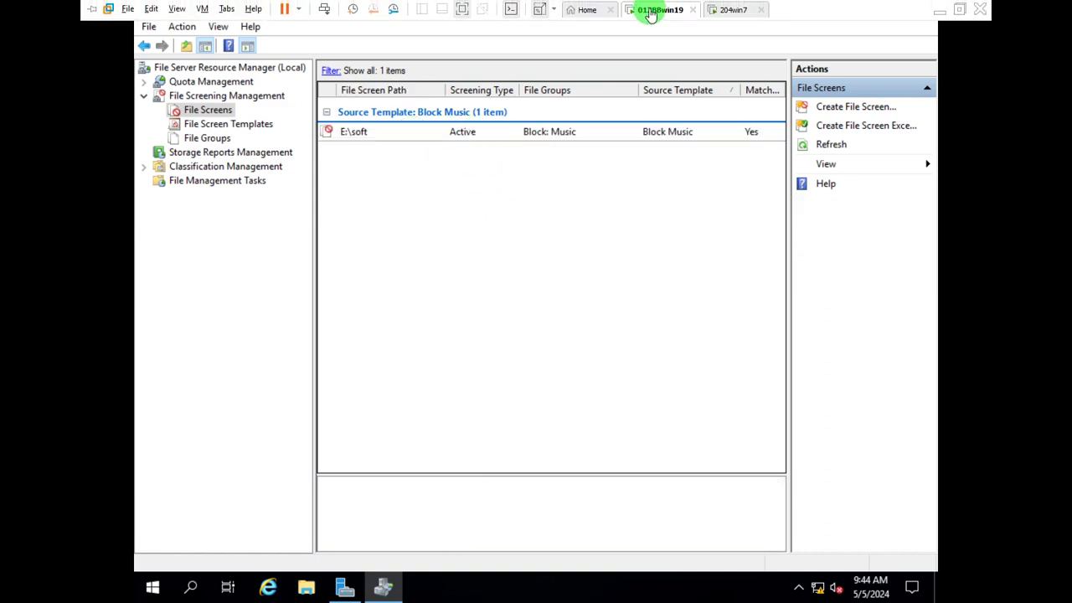
left_click(742, 11)
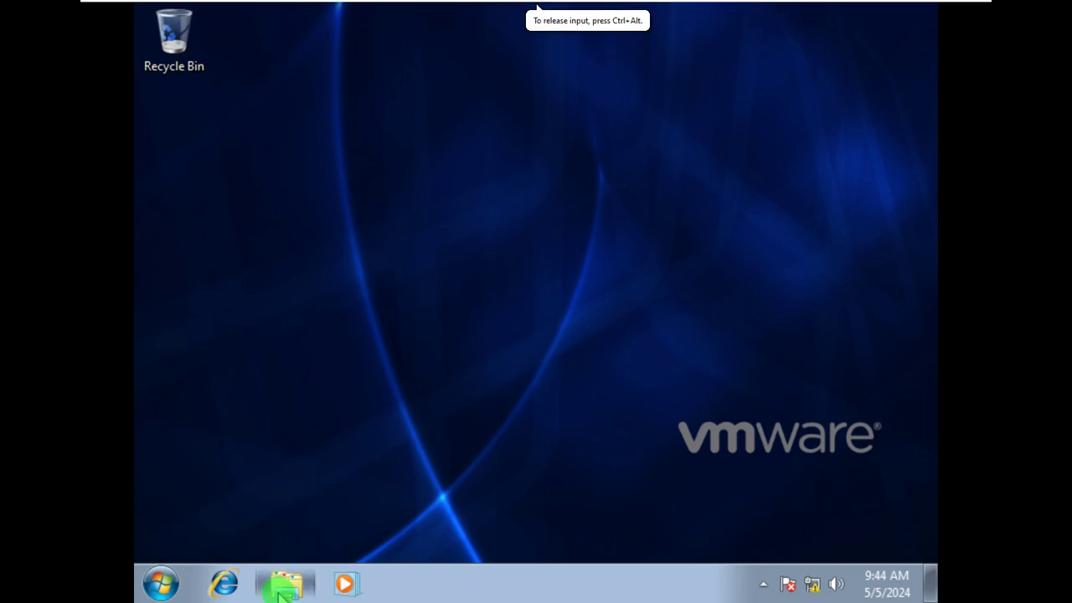
left_click(283, 586)
left_click(161, 584)
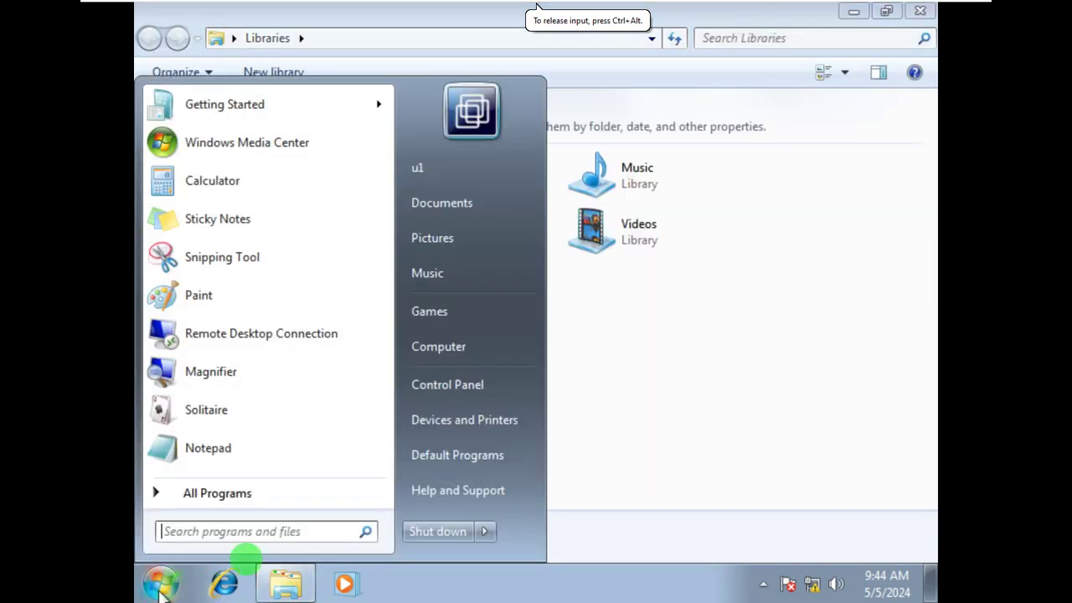
left_click(483, 531)
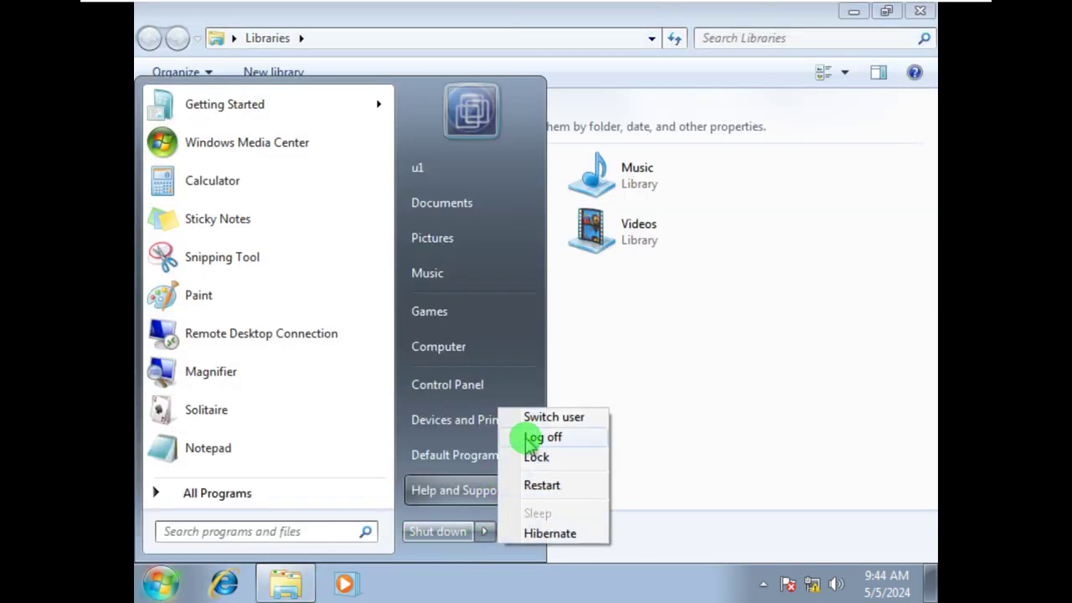
left_click(543, 437)
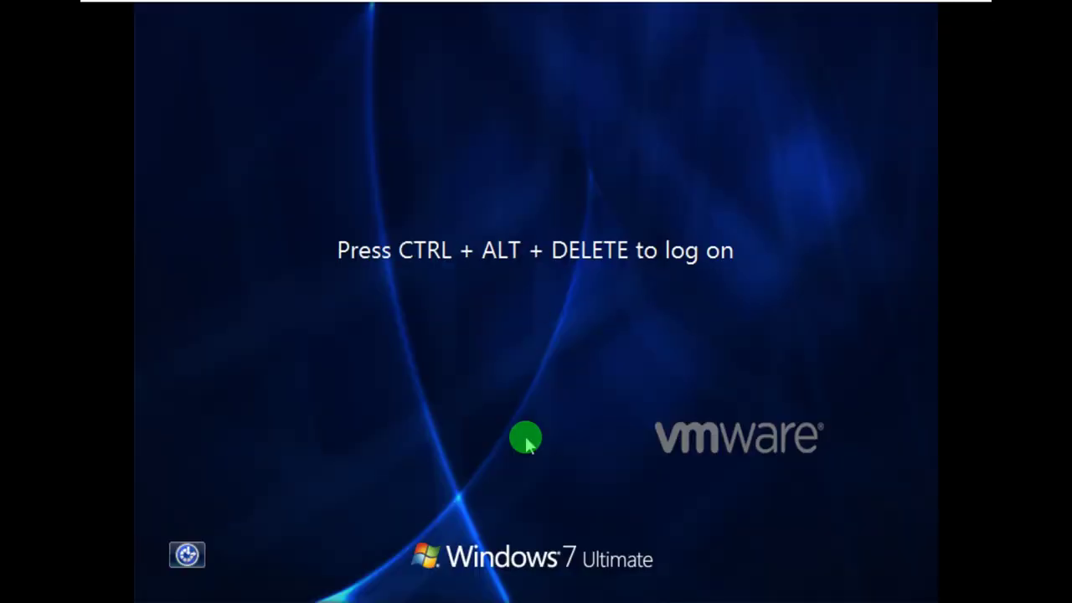
Log back on to the Windows 7 client with the same domain user by entering the account password.
key("ctrl+alt+Delete")
type("p")
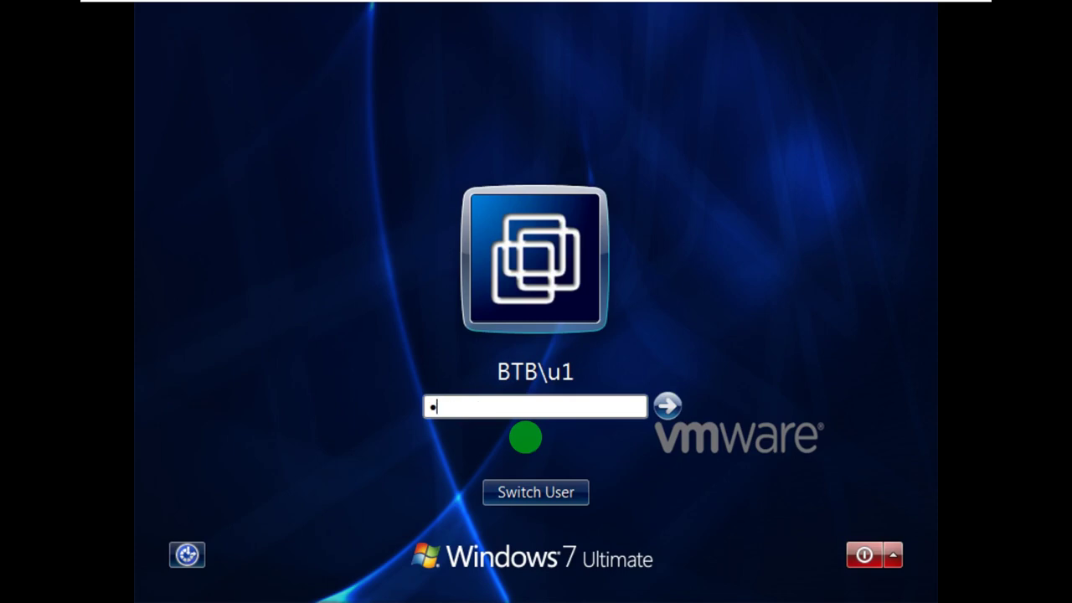
key("Return")
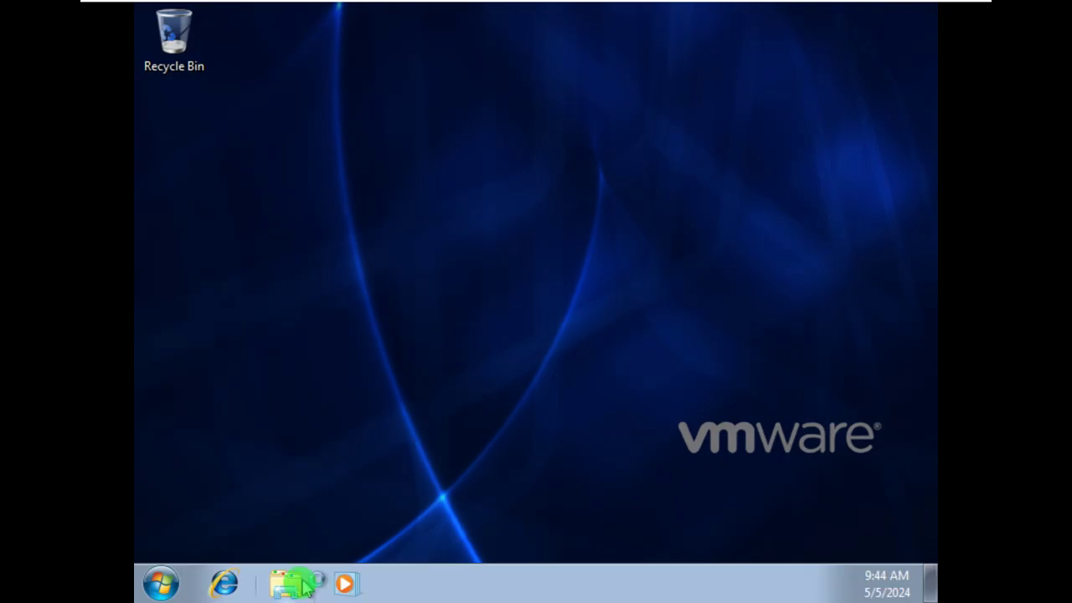
Open the mapped soft network drive (Z:) in Windows Explorer and check which new item types it offers.
left_click(285, 586)
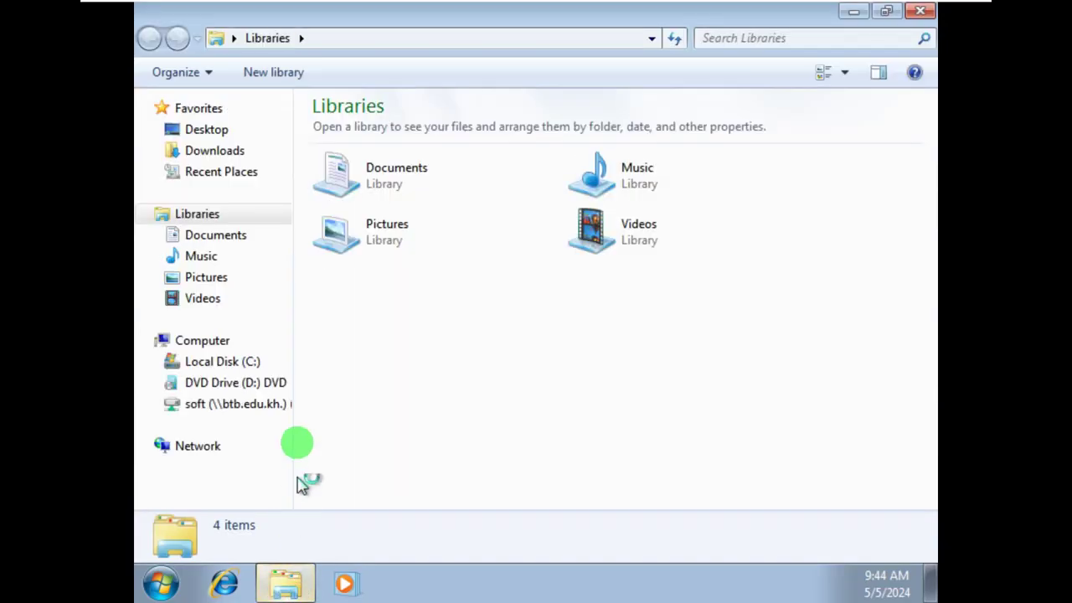
left_click(252, 407)
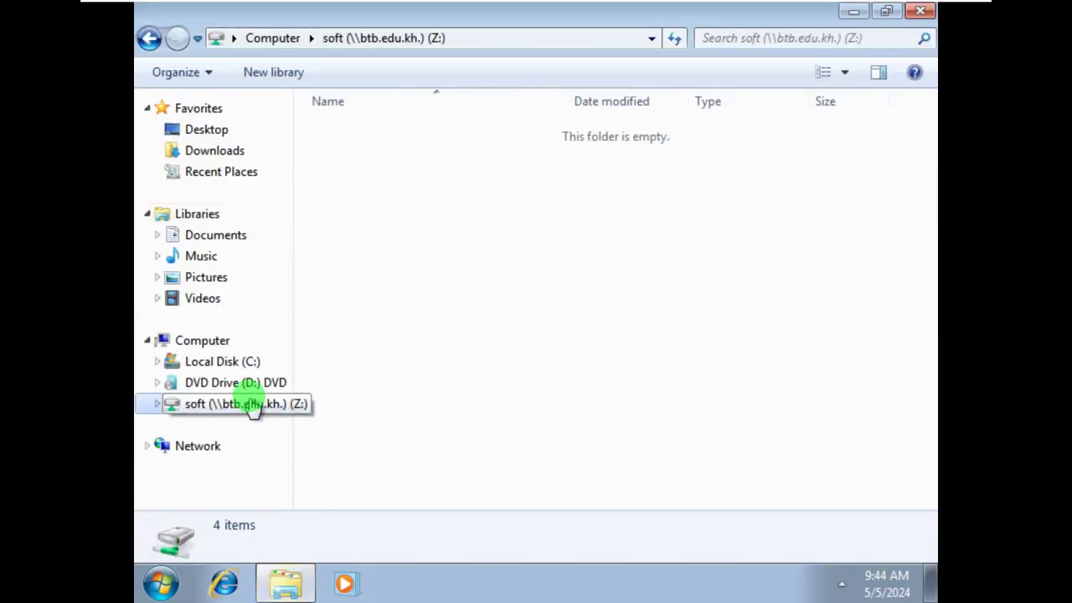
right_click(380, 202)
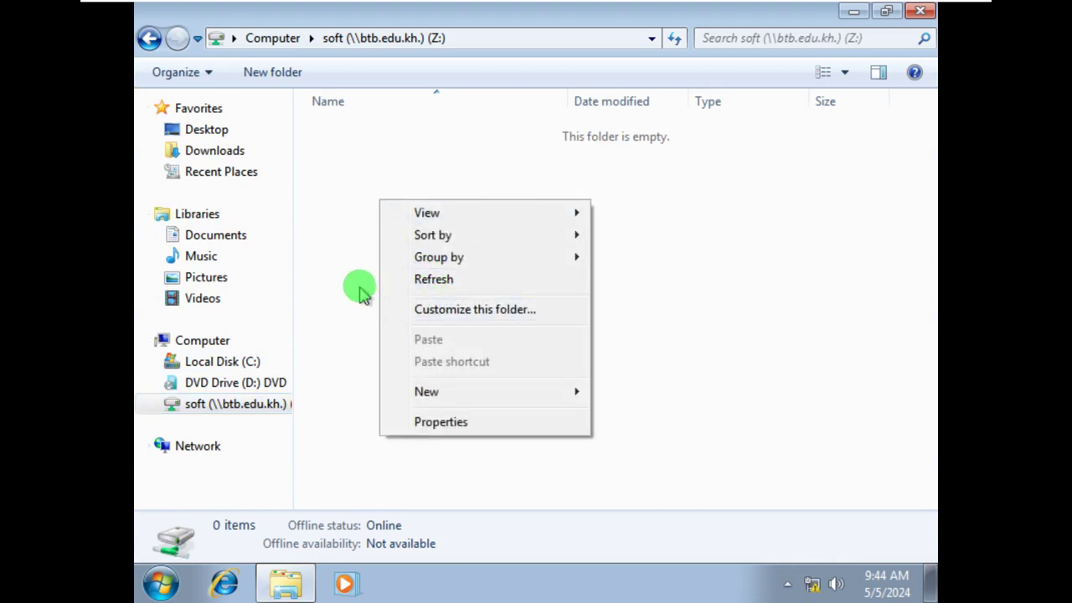
mouse_move(419, 388)
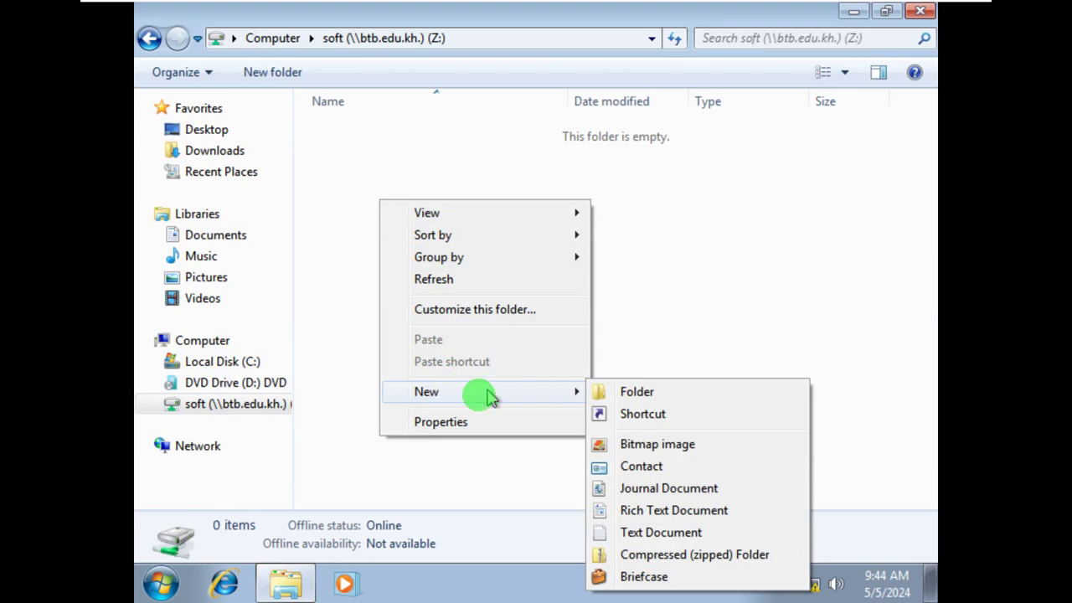
left_click(475, 480)
Create a Notepad file containing asdfsad and save it to the desktop as test.avi with the All Files type.
left_click(163, 584)
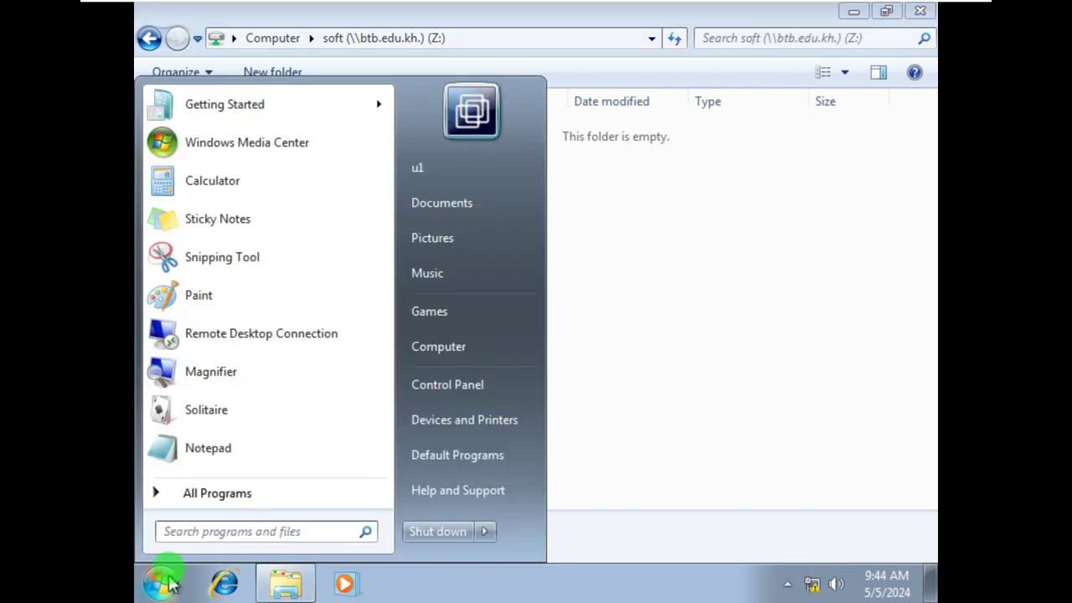
left_click(199, 452)
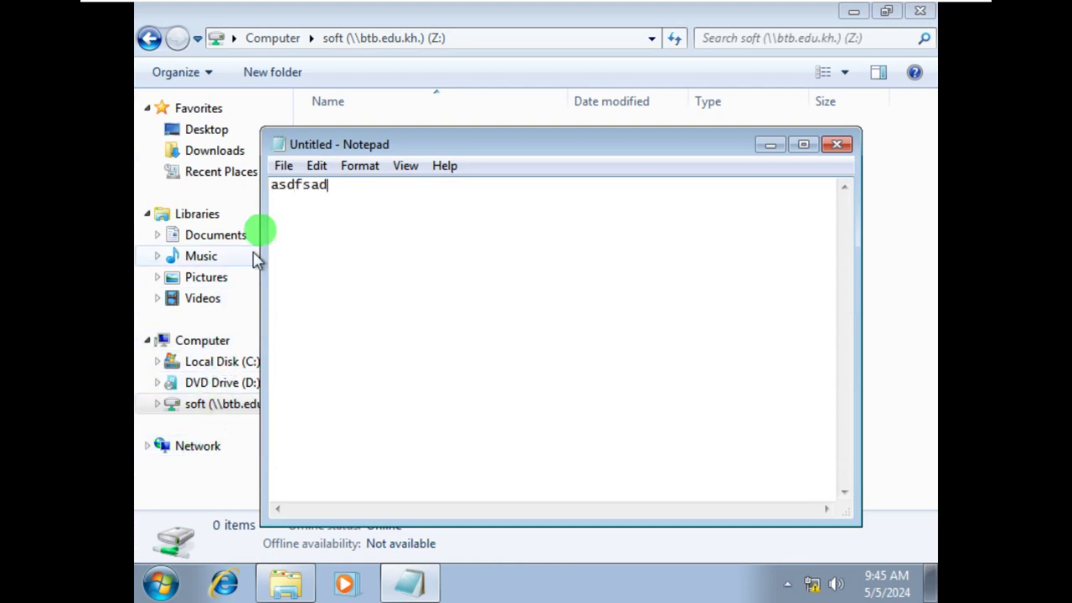
left_click(283, 166)
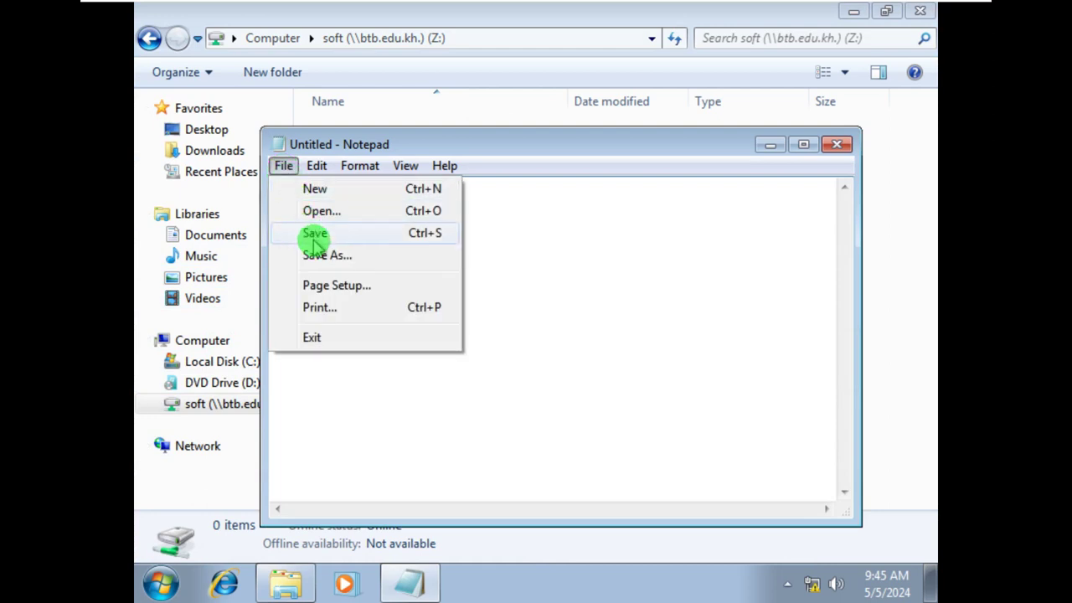
left_click(316, 234)
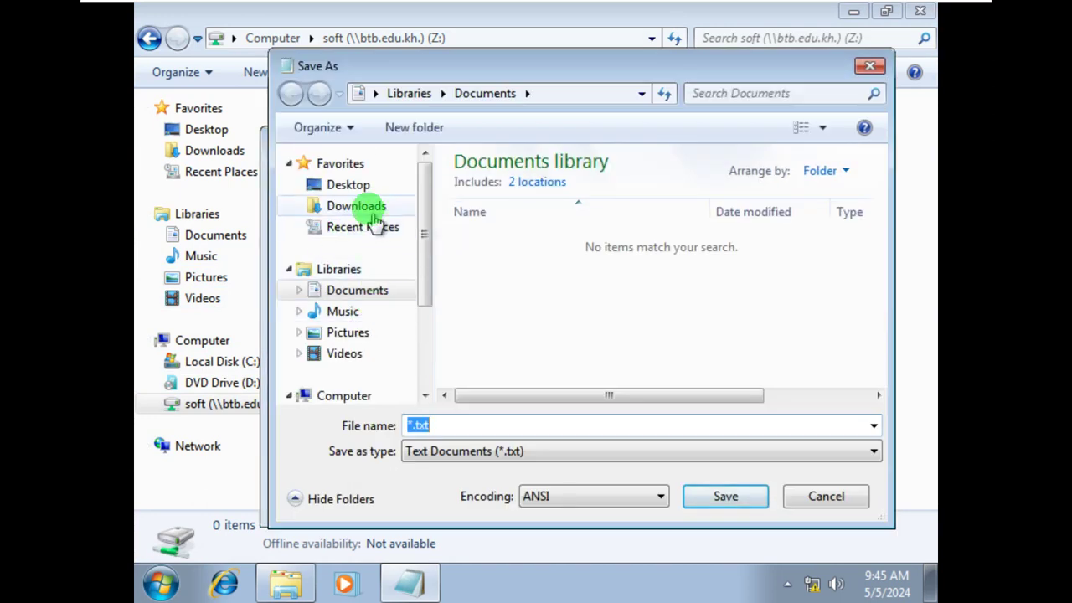
left_click(350, 185)
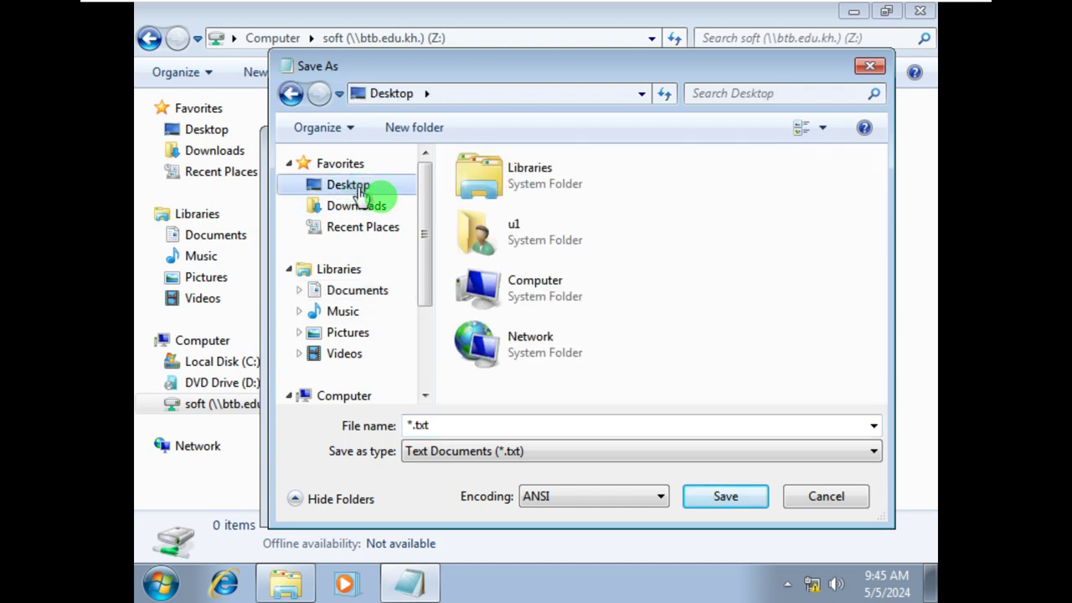
left_click(468, 450)
left_click(466, 486)
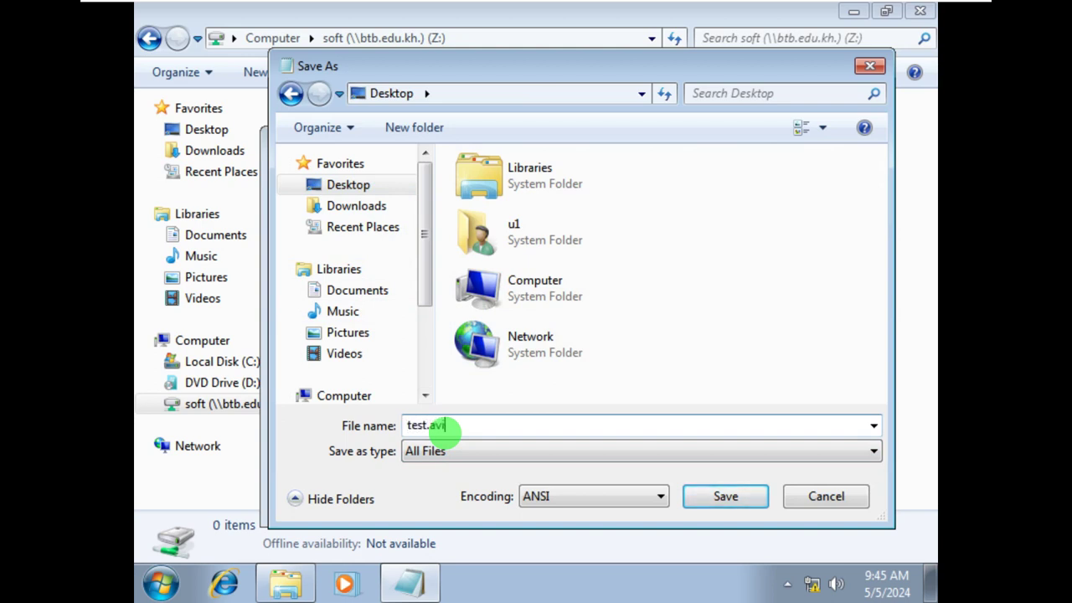
left_click(728, 505)
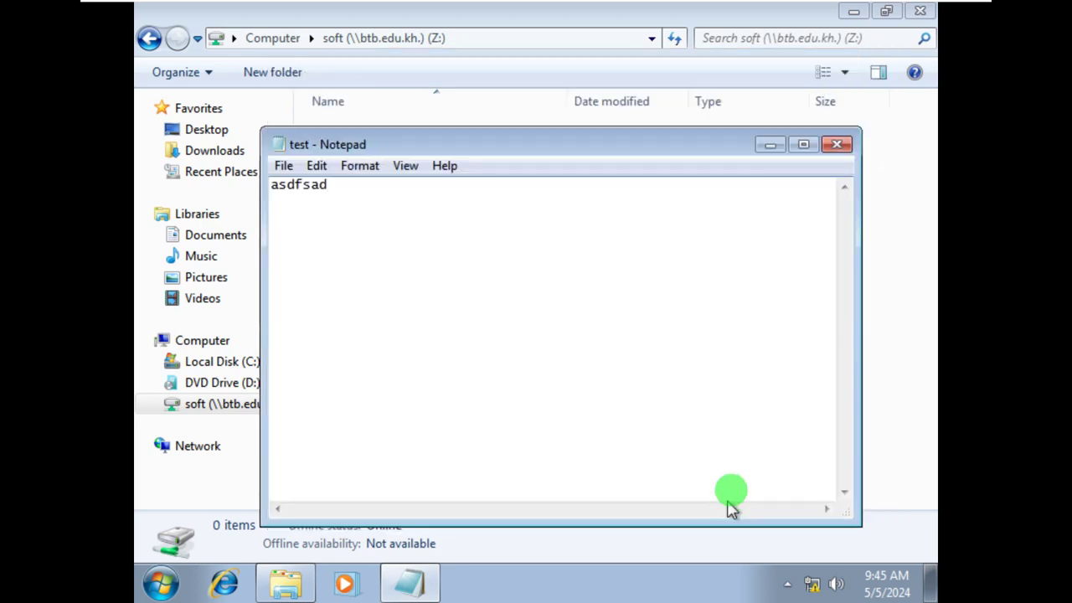
Save a copy of the Notepad file to the desktop as test1.mp4 with the All Files type.
left_click(284, 166)
left_click(314, 253)
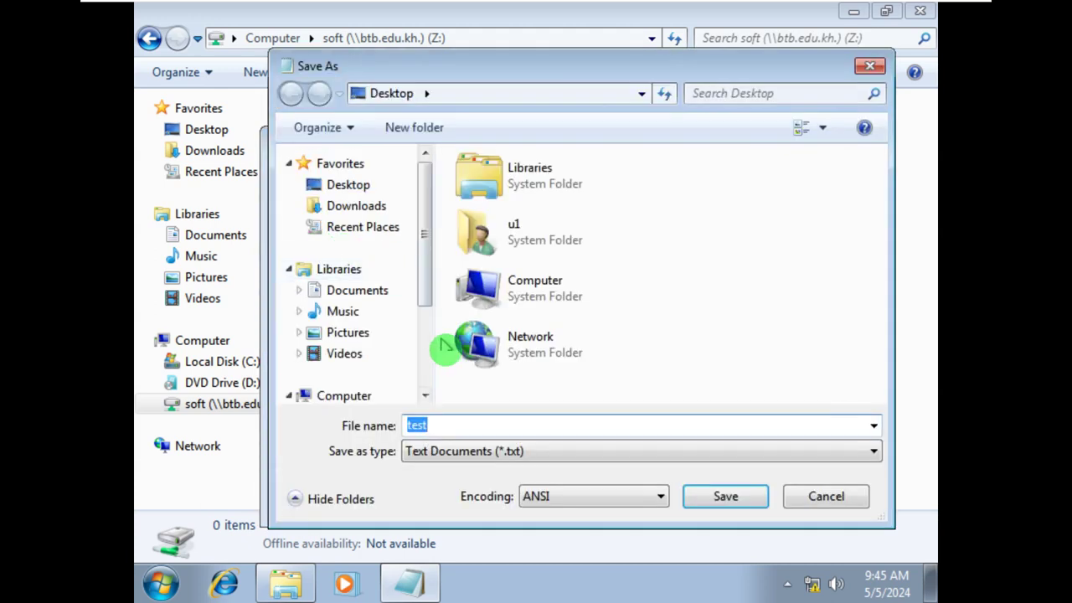
left_click(471, 459)
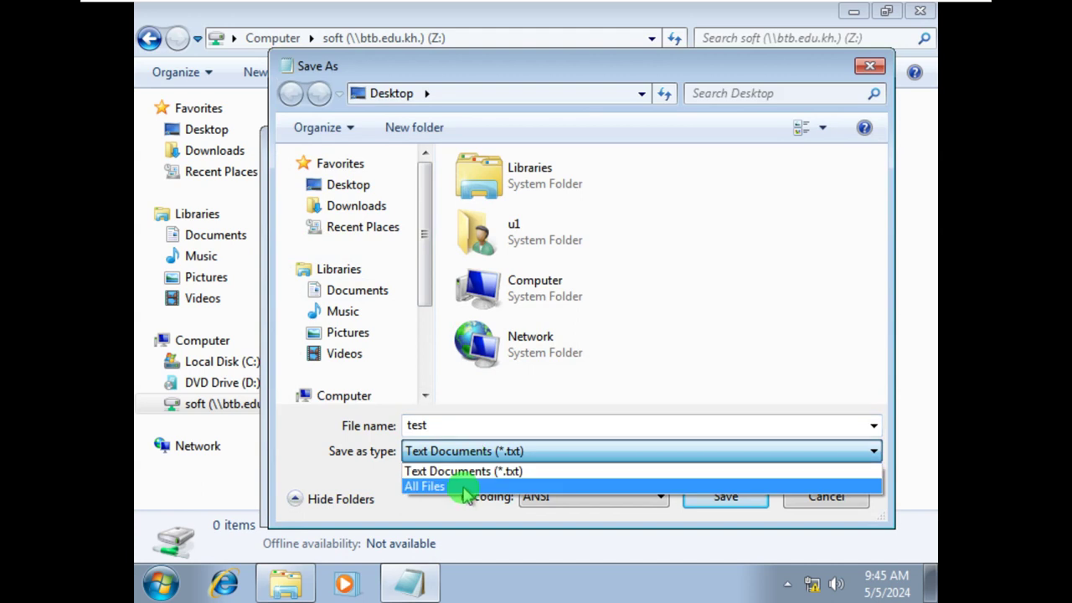
left_click(471, 486)
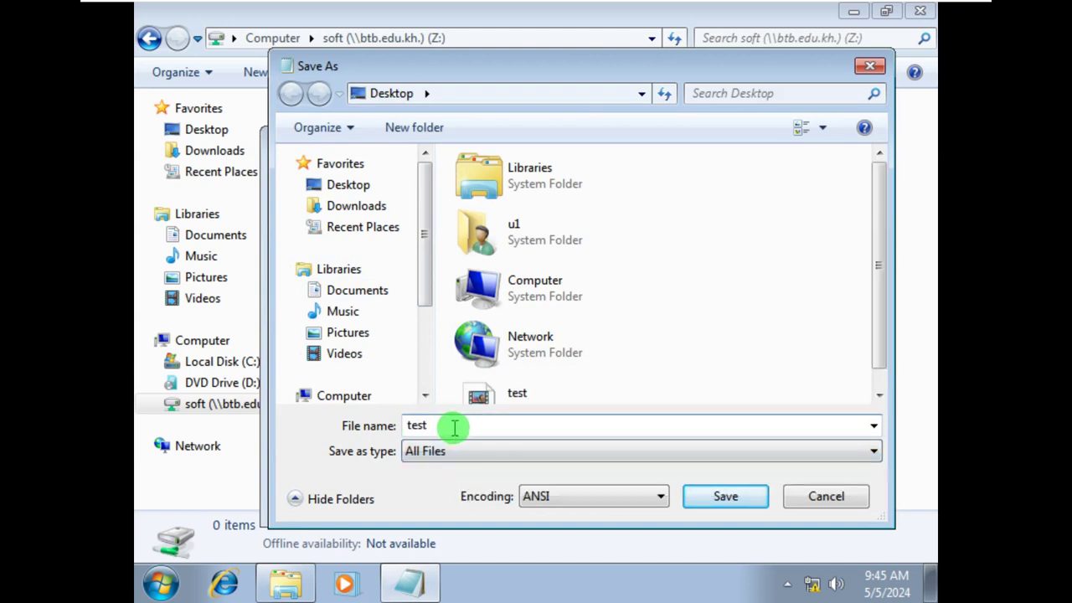
left_click(454, 428)
type(".mp4")
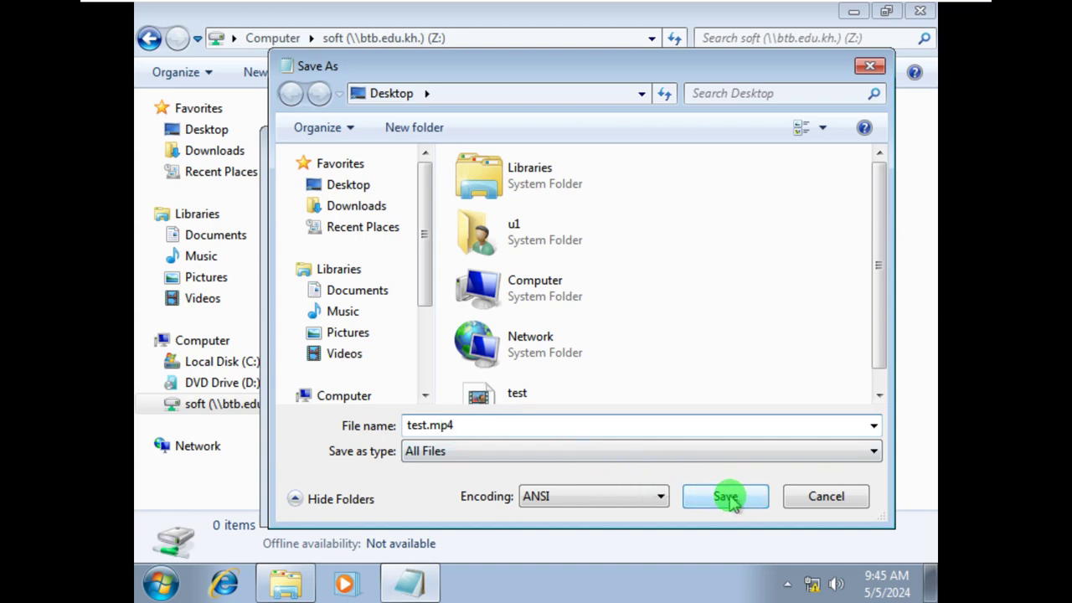
left_click(428, 425)
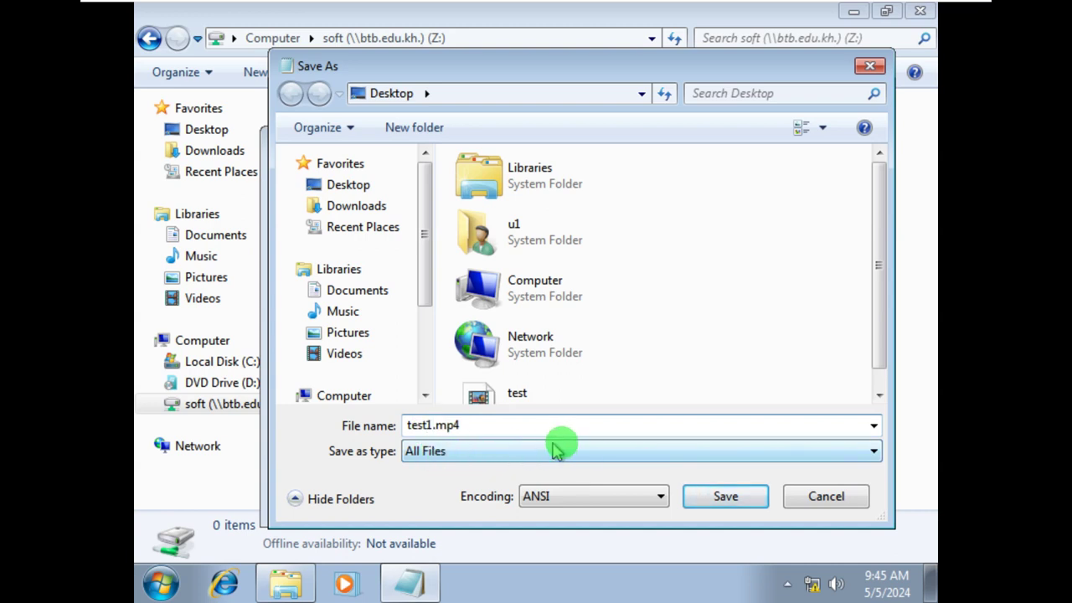
left_click(717, 496)
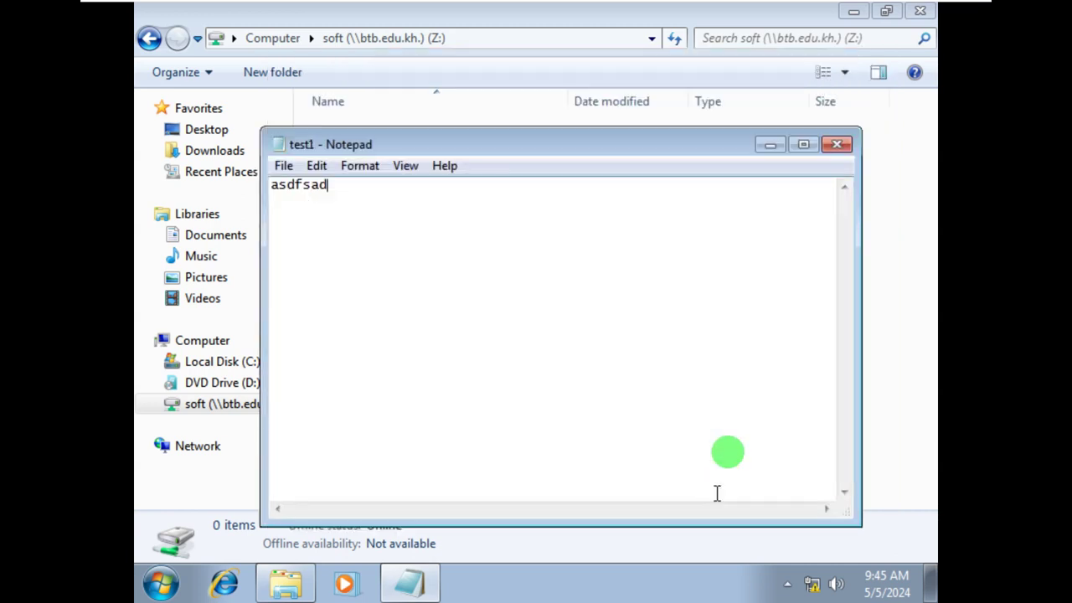
Close Notepad and try to copy test.avi from the desktop to the mapped soft network drive (Z:).
left_click(838, 146)
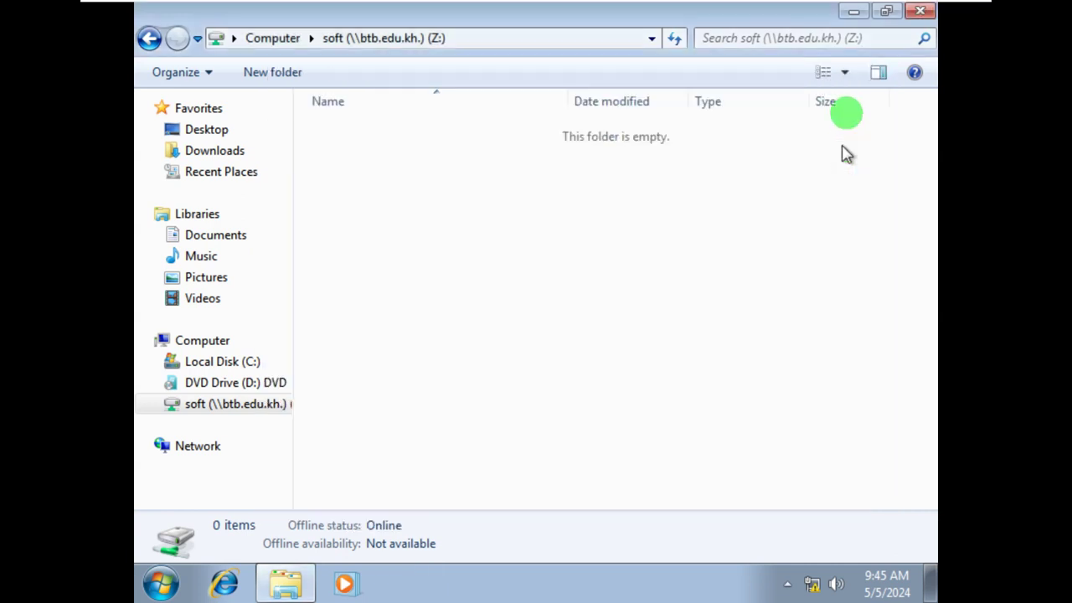
left_click(853, 13)
left_click(170, 167)
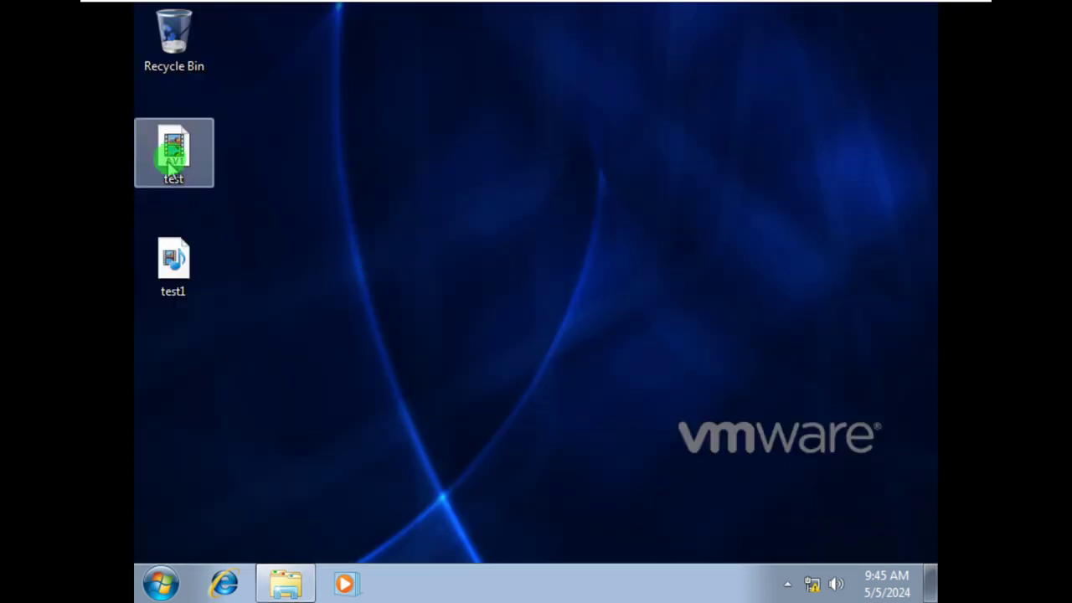
left_click(170, 167)
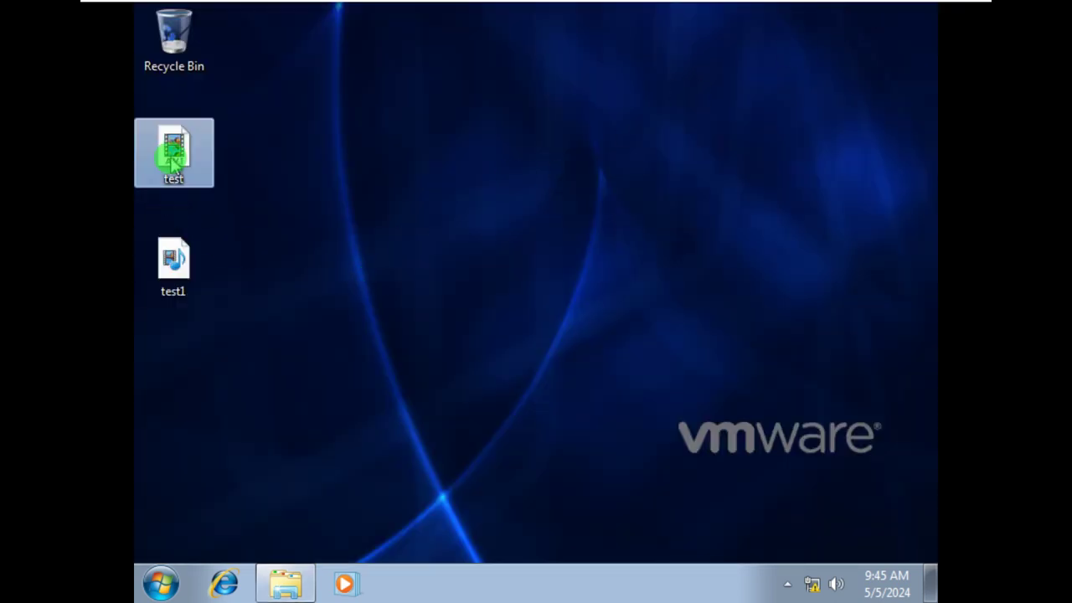
right_click(173, 165)
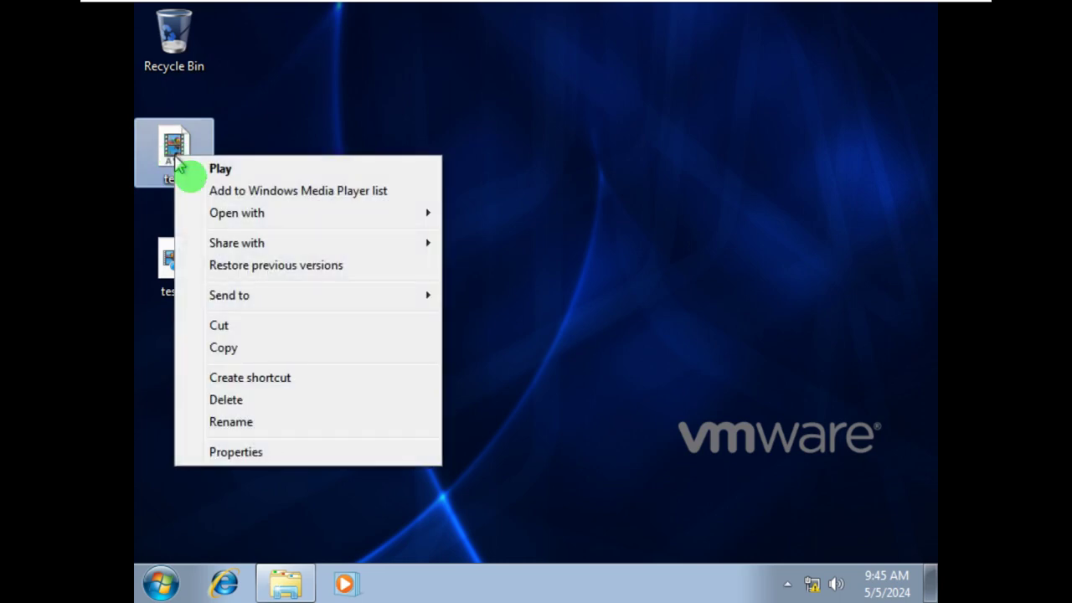
left_click(248, 346)
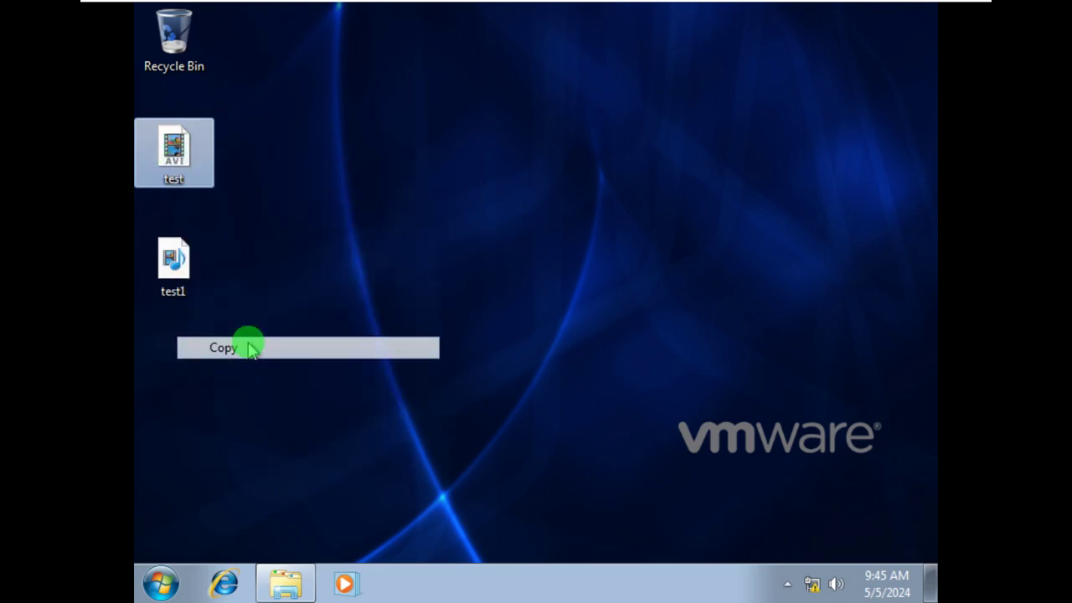
left_click(293, 584)
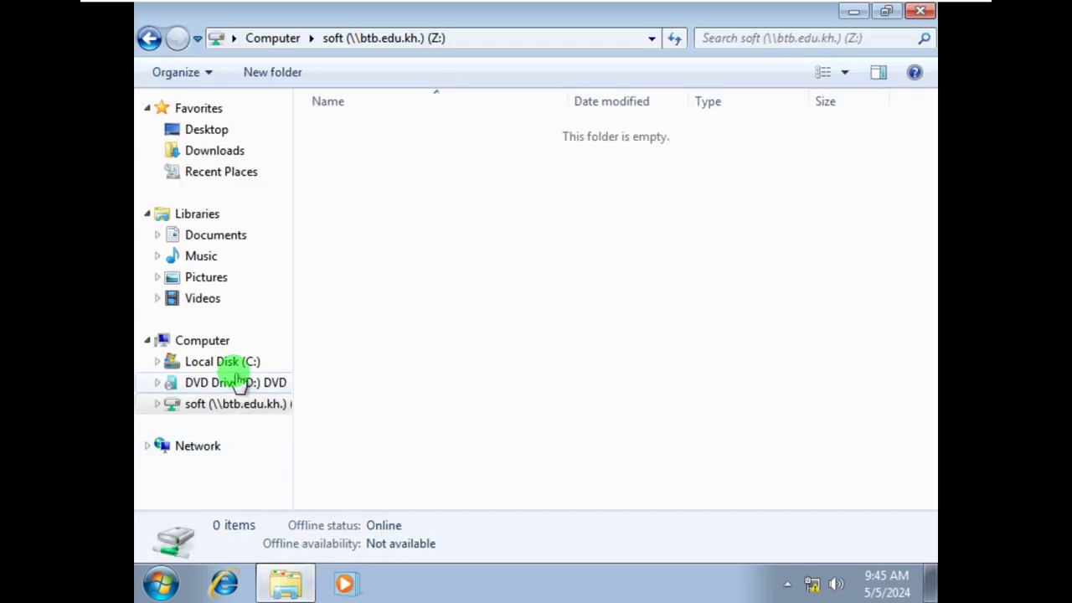
left_click(224, 363)
left_click(244, 405)
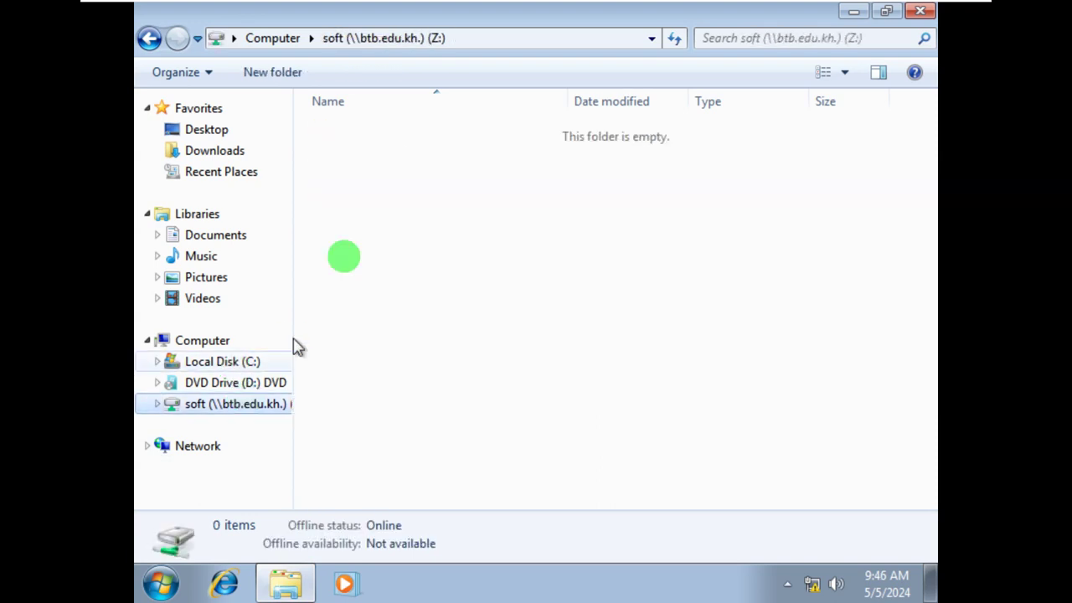
right_click(399, 164)
left_click(450, 305)
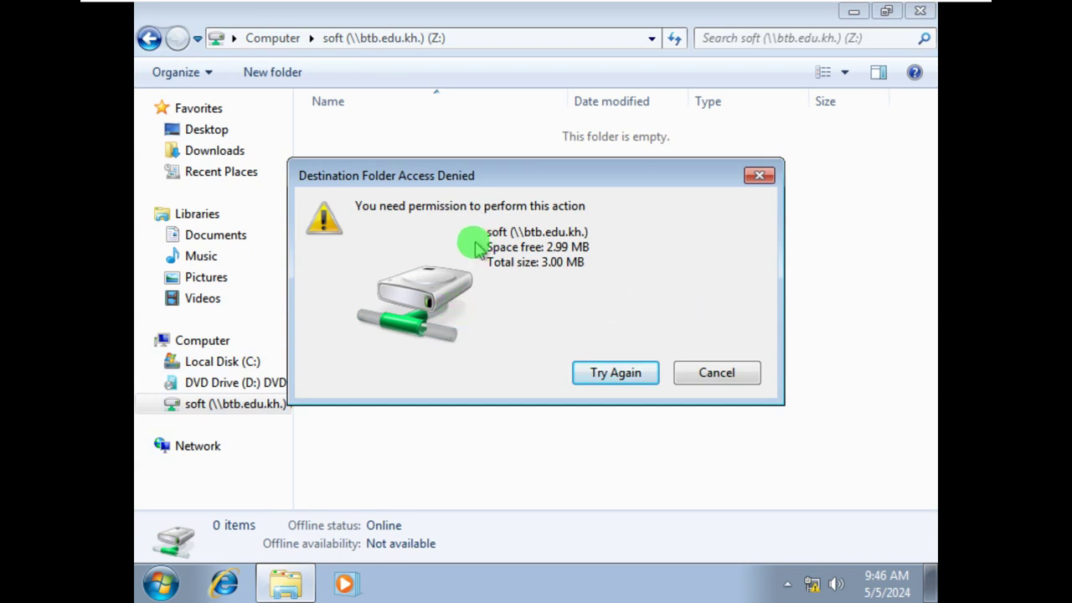
left_click(711, 374)
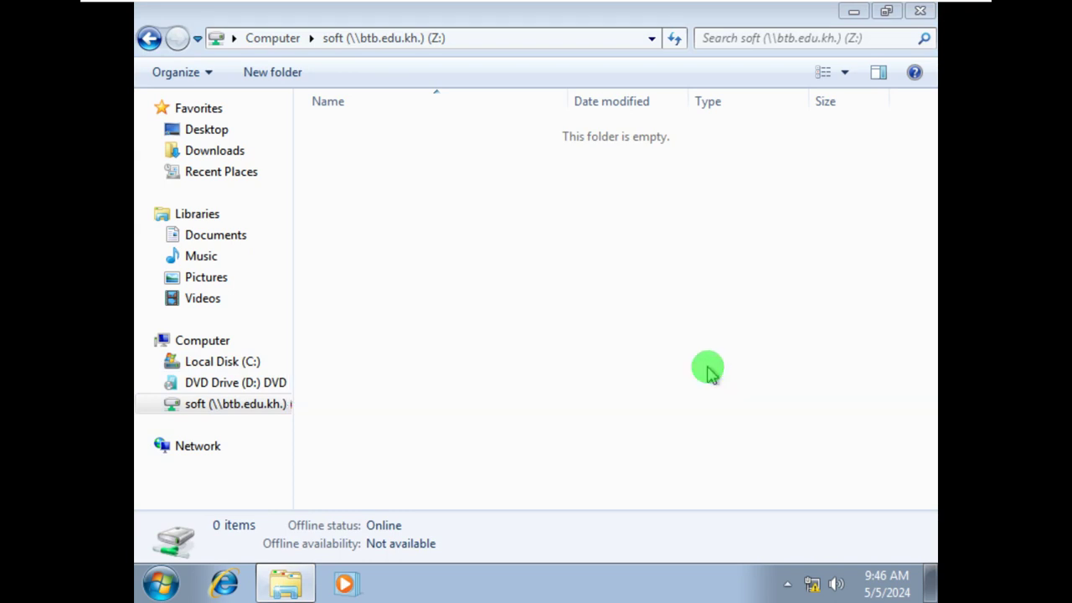
Try to copy test1.mp4 from the desktop to the mapped soft network drive (Z:).
left_click(854, 12)
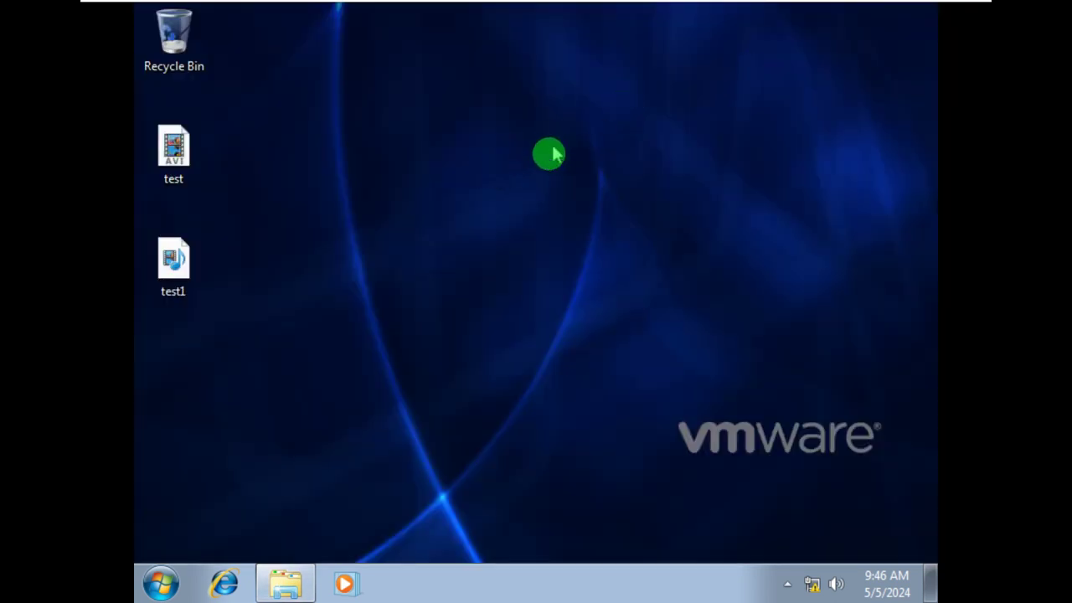
left_click(176, 267)
right_click(178, 270)
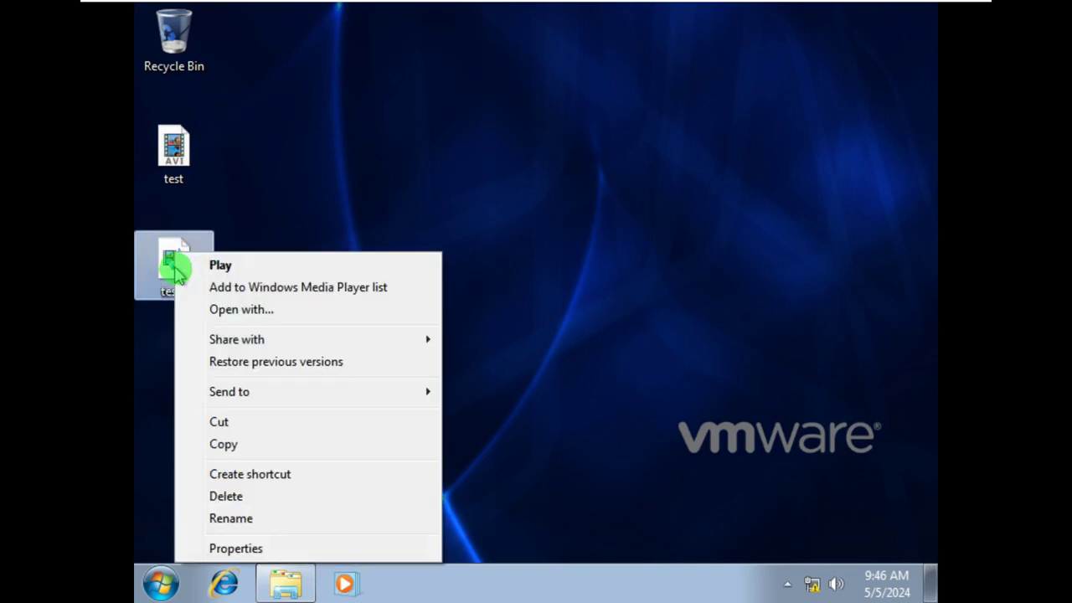
left_click(251, 444)
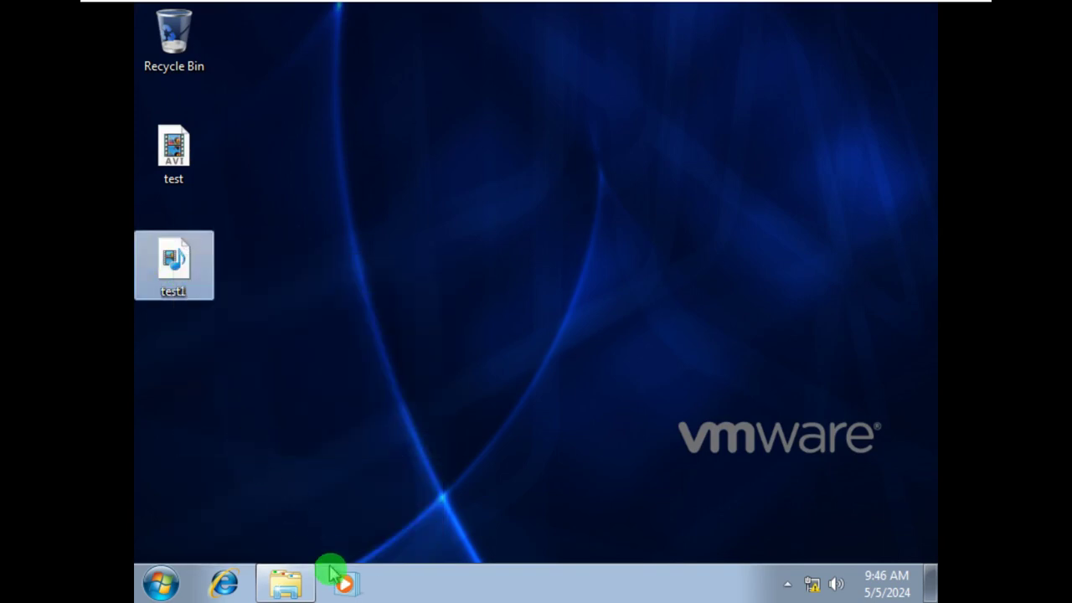
left_click(282, 581)
right_click(400, 225)
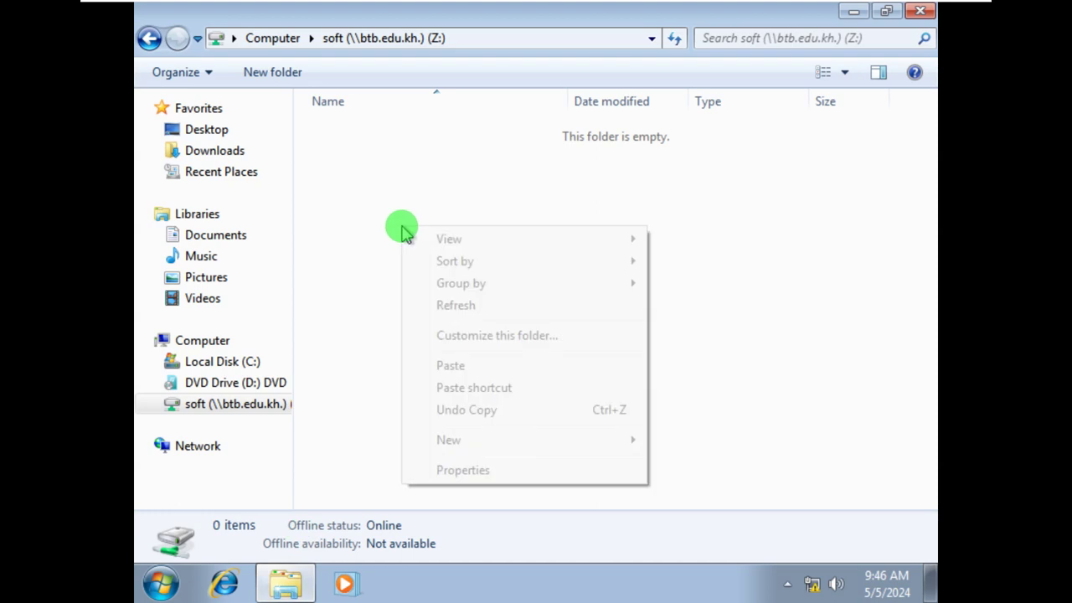
left_click(449, 366)
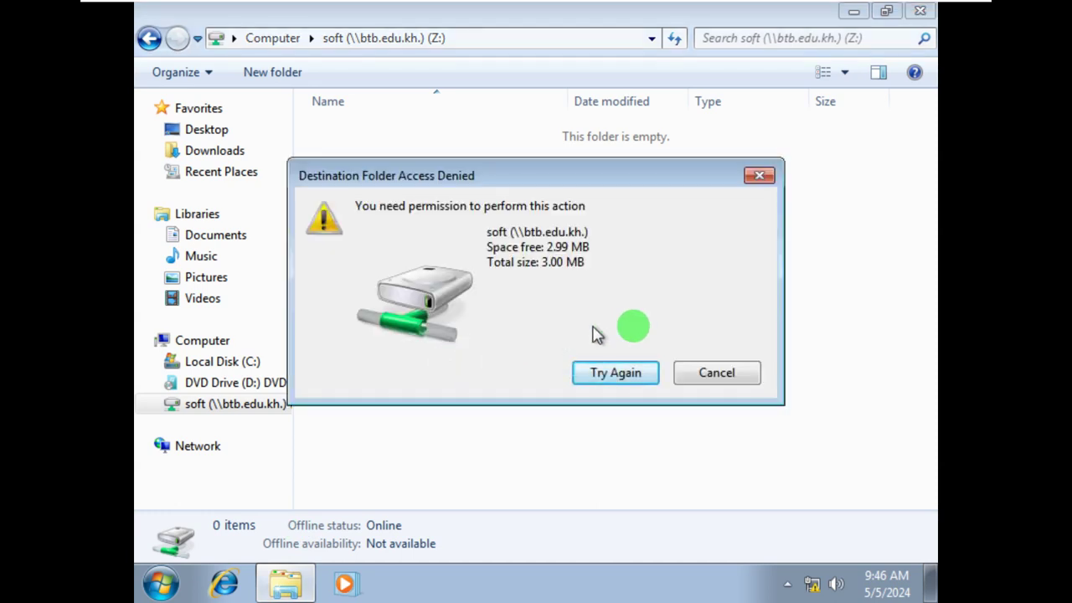
left_click(718, 374)
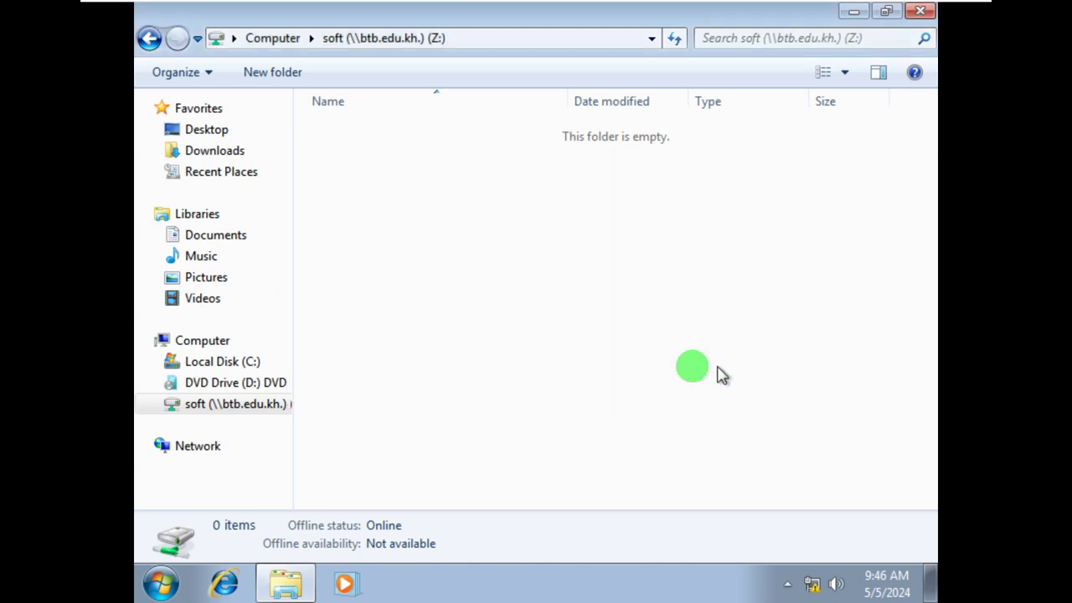
Copy the autorun setup information file from the DVD drive (D:) to the mapped soft network drive (Z:).
left_click(243, 384)
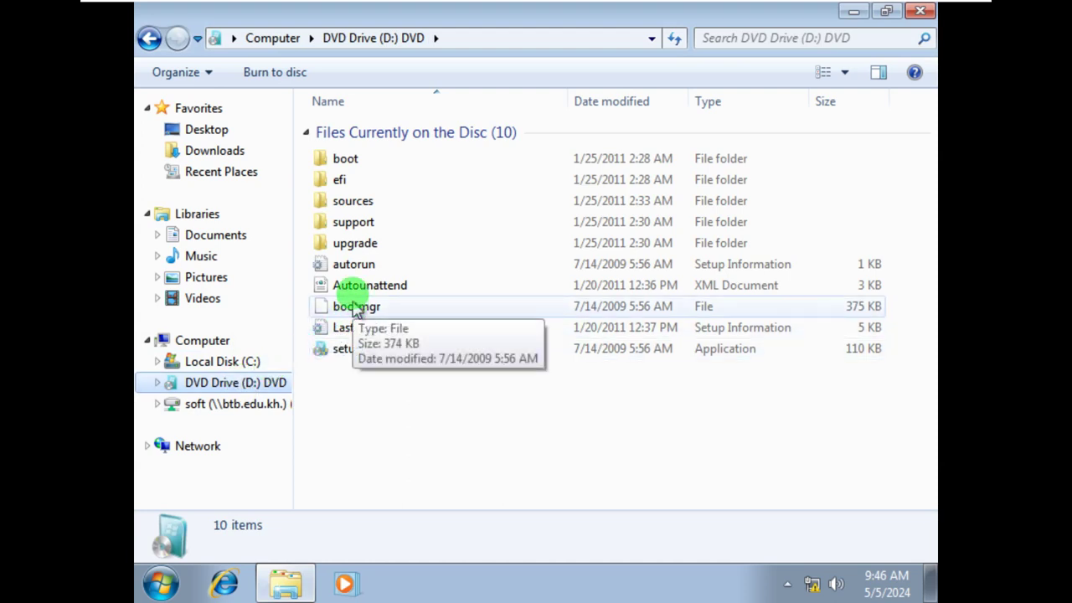
left_click(353, 266)
right_click(353, 272)
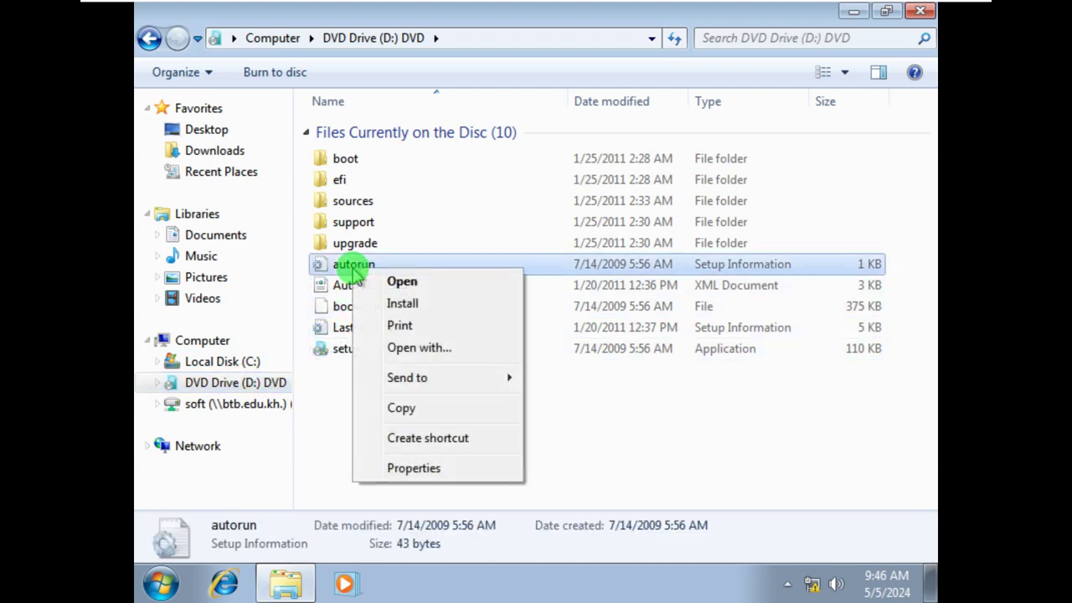
left_click(410, 409)
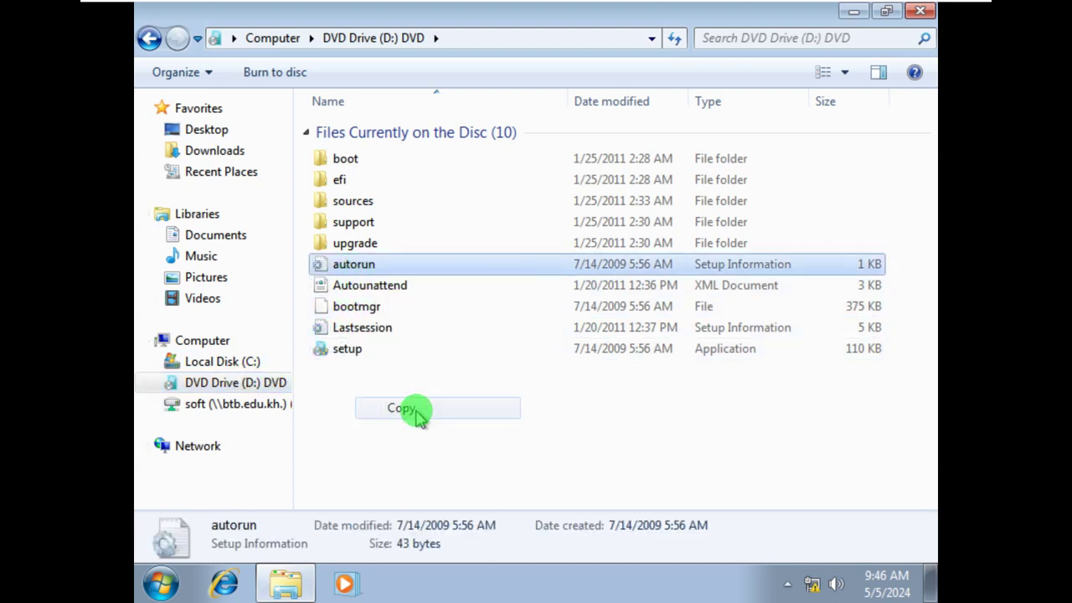
left_click(251, 408)
right_click(393, 246)
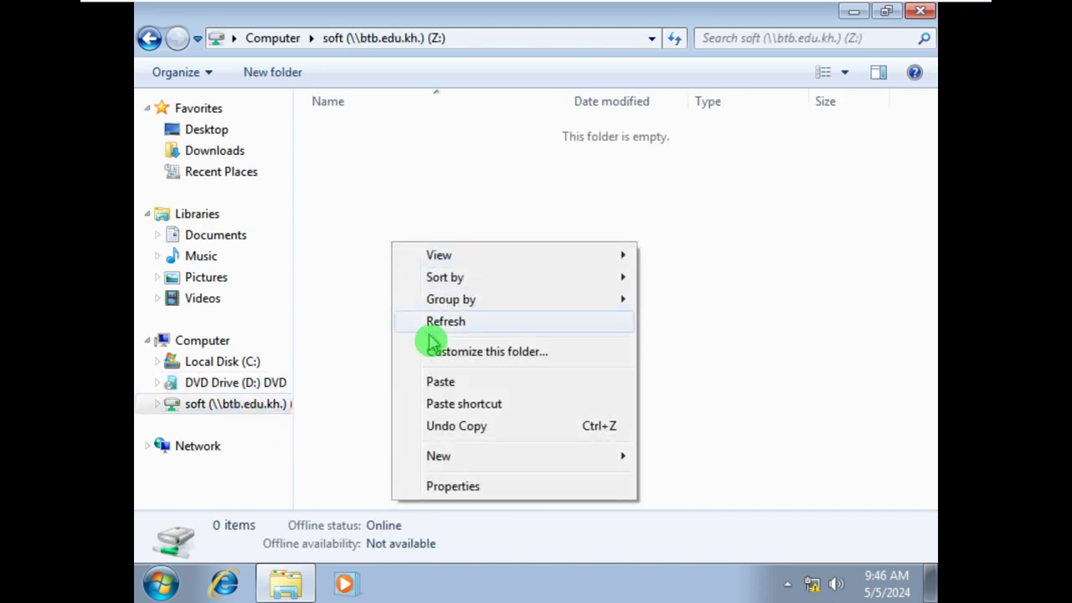
left_click(439, 379)
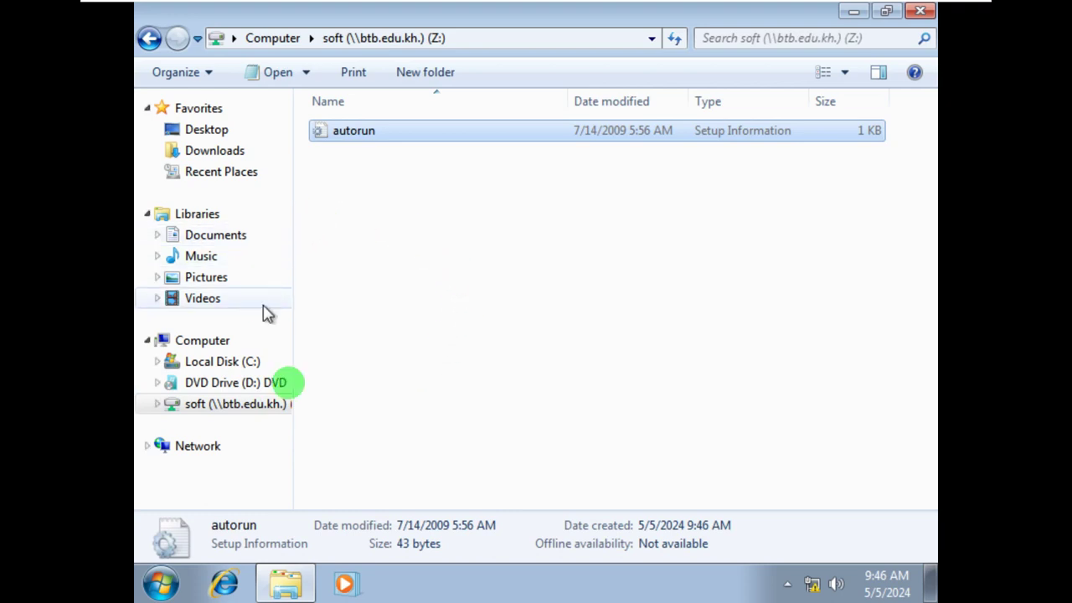
Minimize the virtual machine window and switch to the host's Notepad to review the File Server Resource Manager outline.
mouse_move(816, 7)
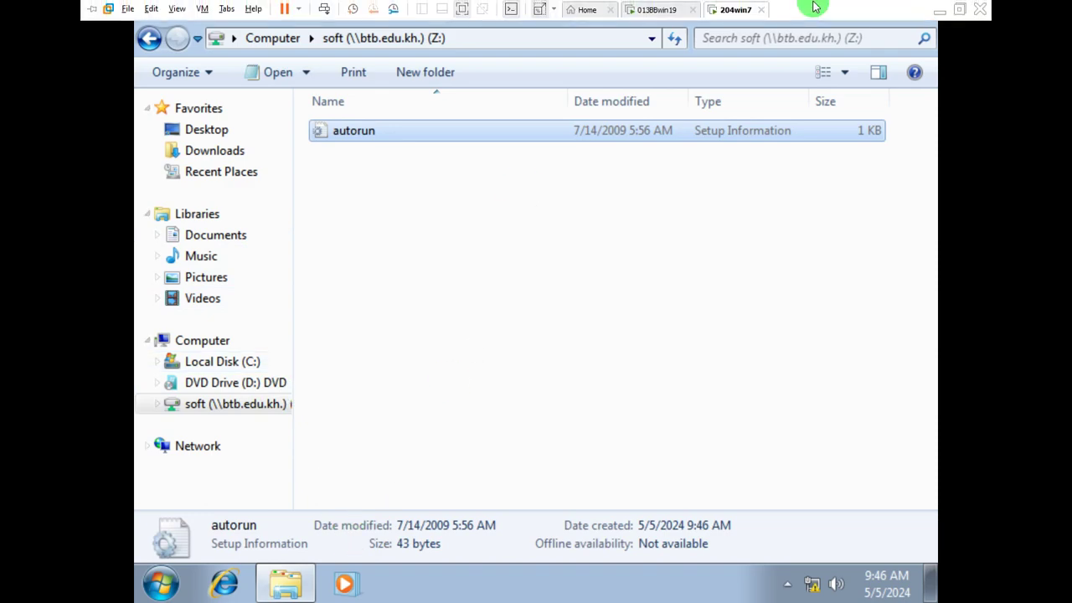
left_click(936, 10)
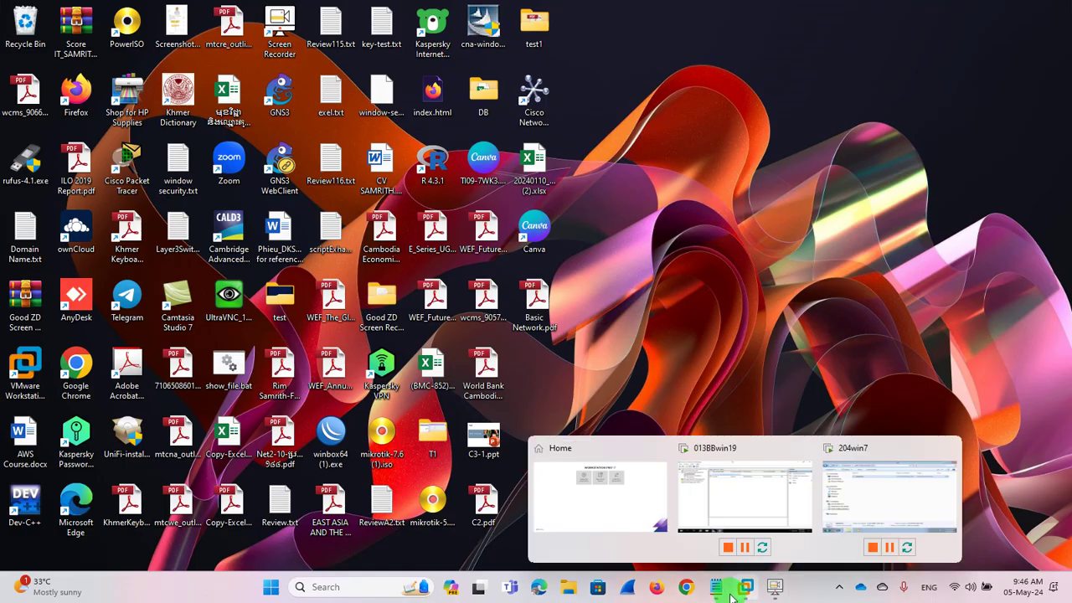
left_click(717, 586)
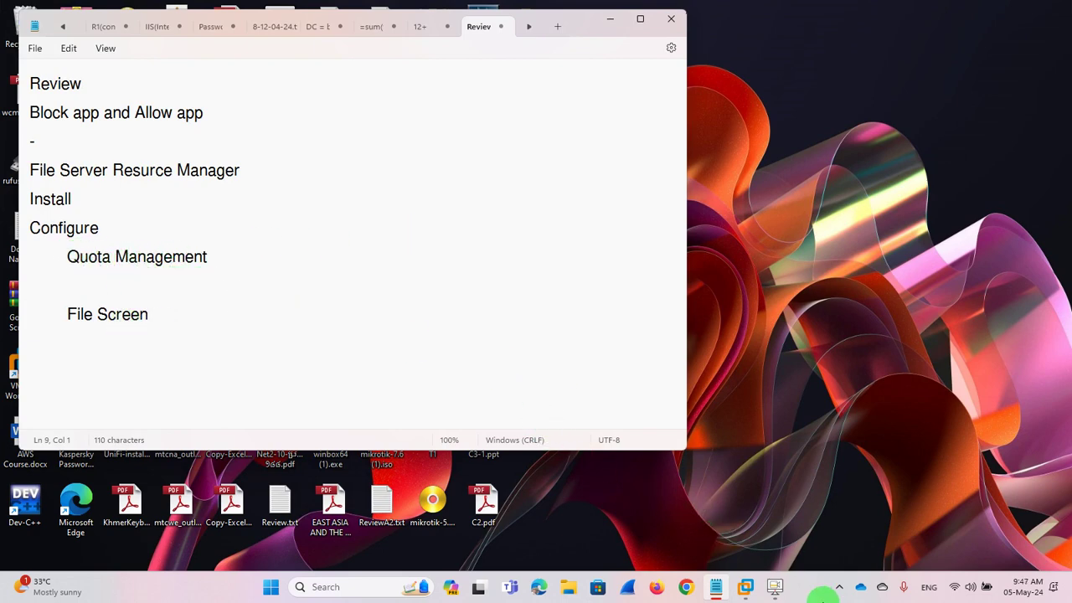
left_click(774, 588)
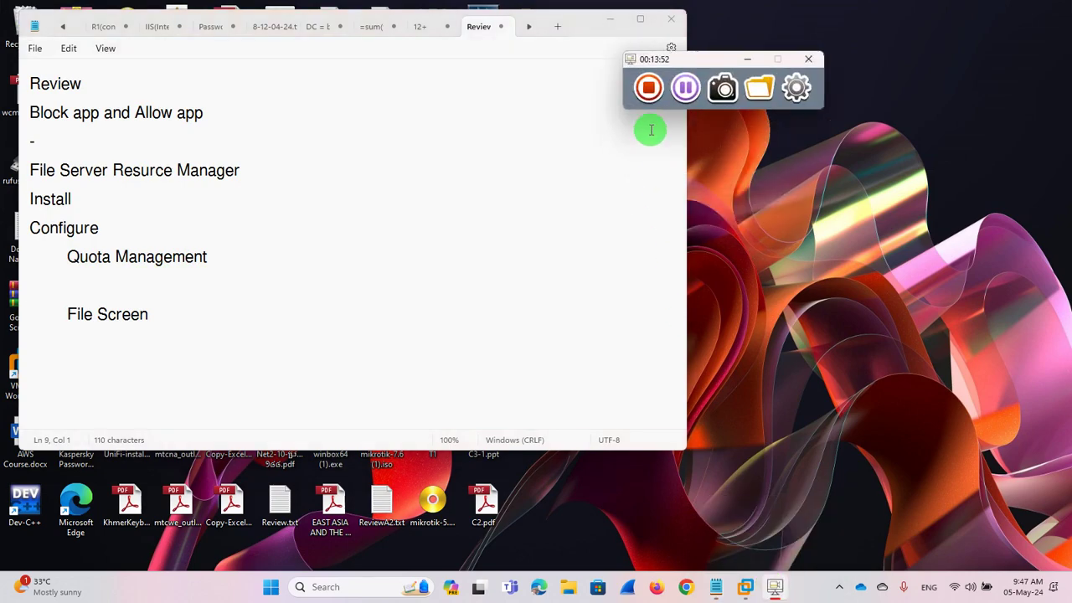